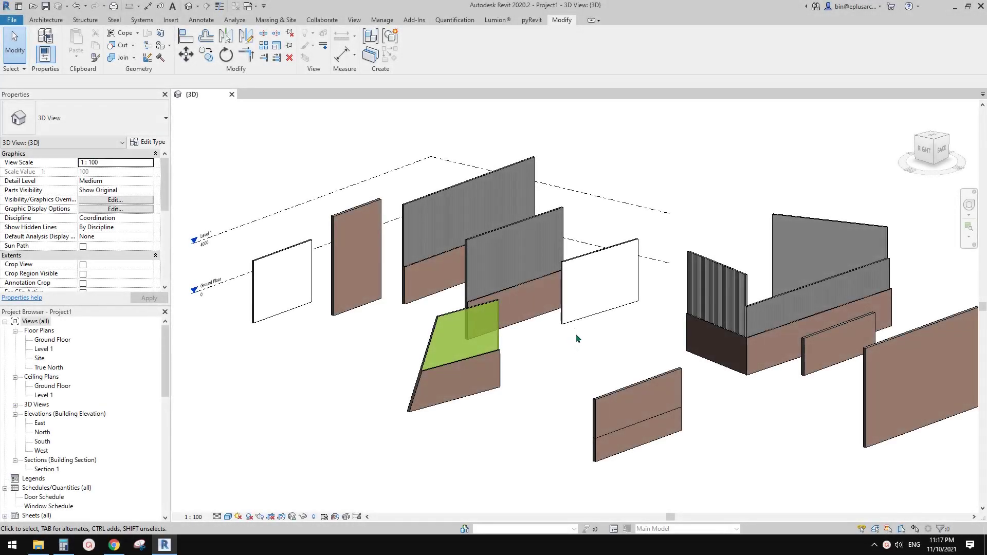
Step: Inspect the type of the stacked wall with the brick base near the middle of the 3D view
middle_drag(574, 349, 563, 348)
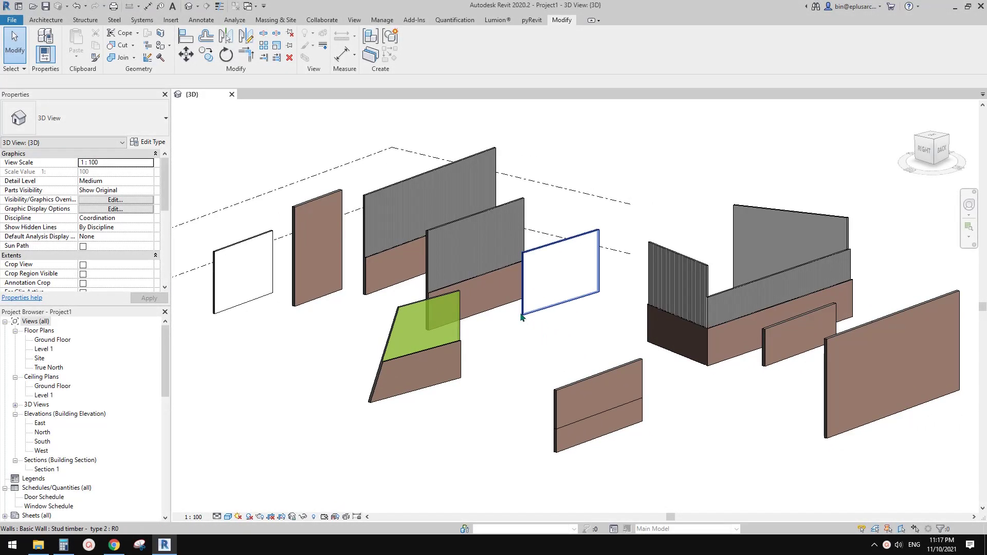
middle_drag(533, 319, 548, 335)
click(491, 295)
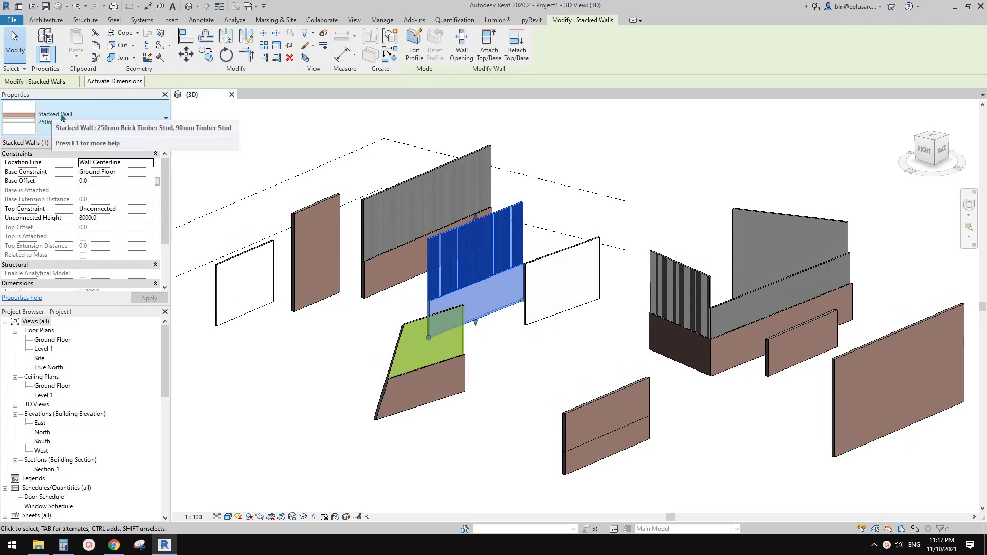
click(520, 355)
click(476, 304)
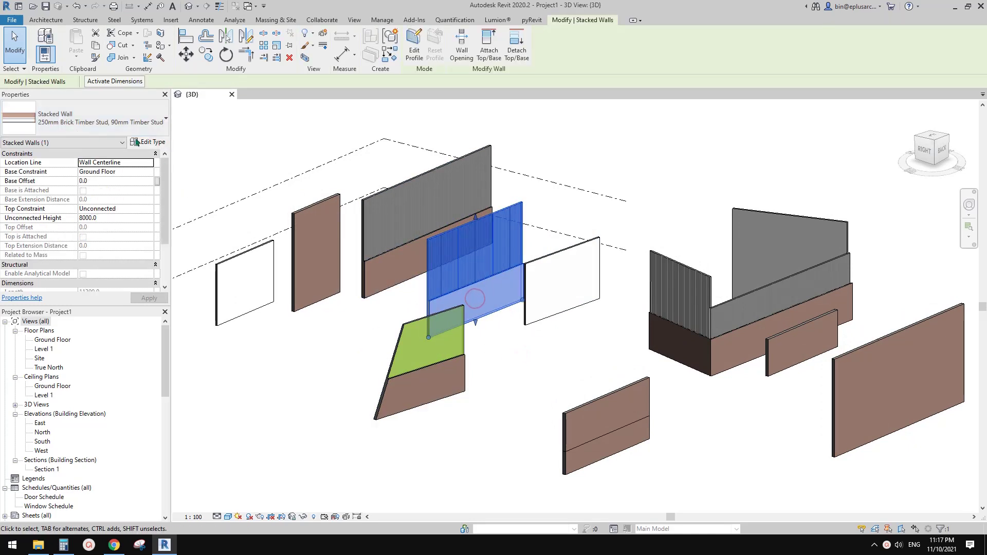
middle_drag(506, 317, 473, 290)
middle_drag(567, 417, 528, 375)
key(Escape)
scroll(528, 371, up, 1)
middle_drag(602, 382, 600, 385)
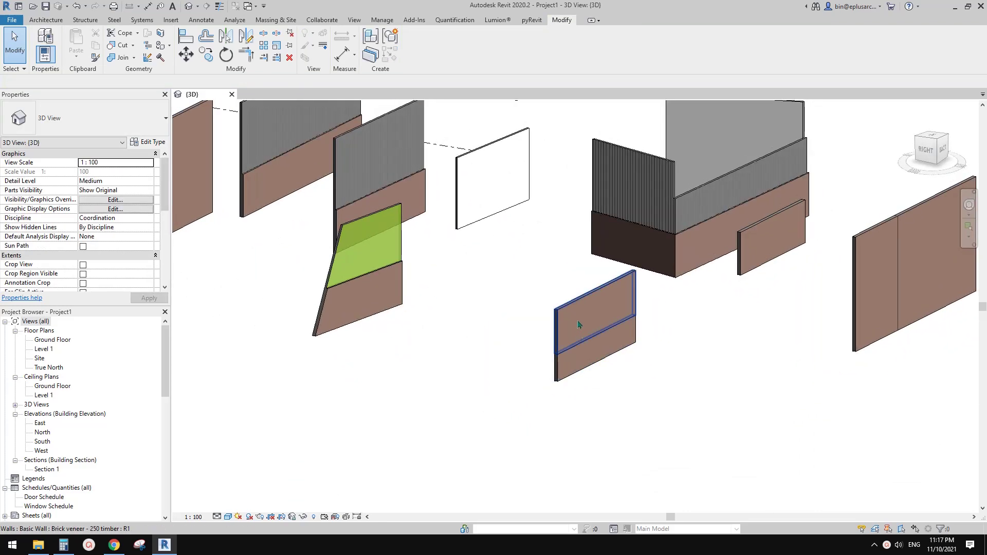
Step: Inspect the upper section of the brick veneer wall that is split horizontally
click(578, 320)
scroll(600, 349, up, 1)
drag(613, 391, 589, 357)
scroll(589, 356, up, 2)
click(573, 301)
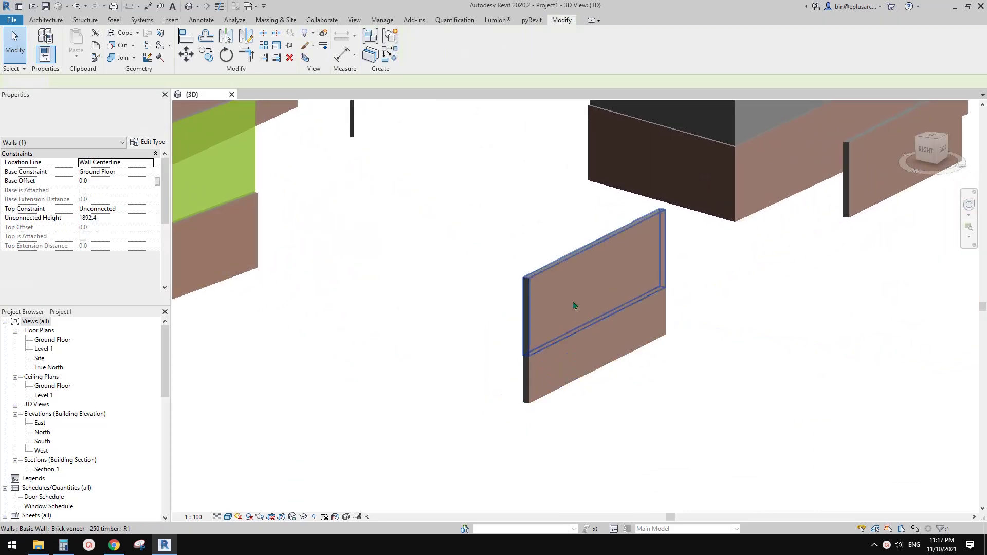
scroll(567, 344, down, 1)
middle_drag(567, 344, 498, 329)
scroll(588, 339, down, 1)
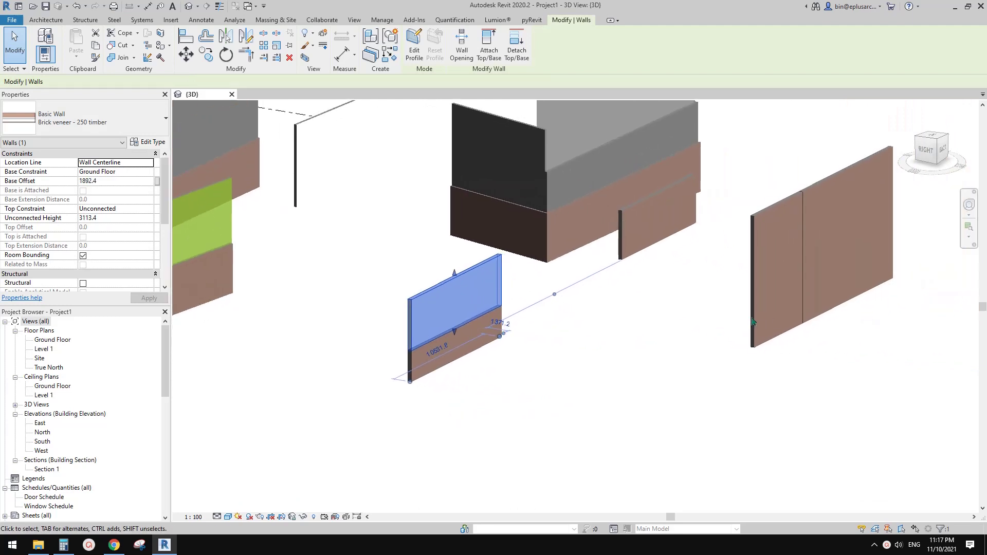
Step: Draw a straight Brick veneer - 250 timber wall about 13200 mm long and 8000 mm high beside the horizontally split wall
click(789, 293)
key(w)
key(a)
click(518, 419)
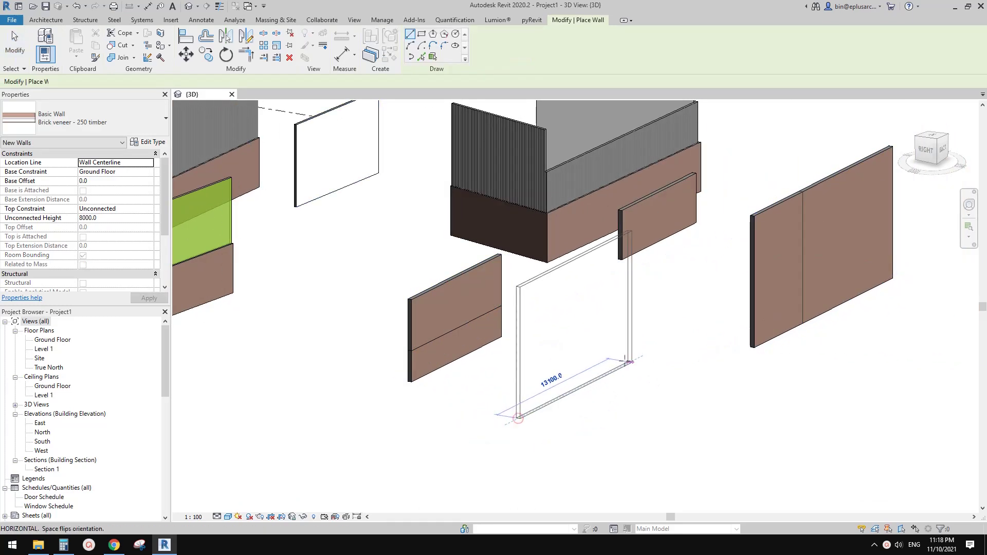
click(625, 361)
key(Escape)
key(Escape)
Step: Split the new wall horizontally at about 4500 mm above its base
scroll(533, 373, up, 2)
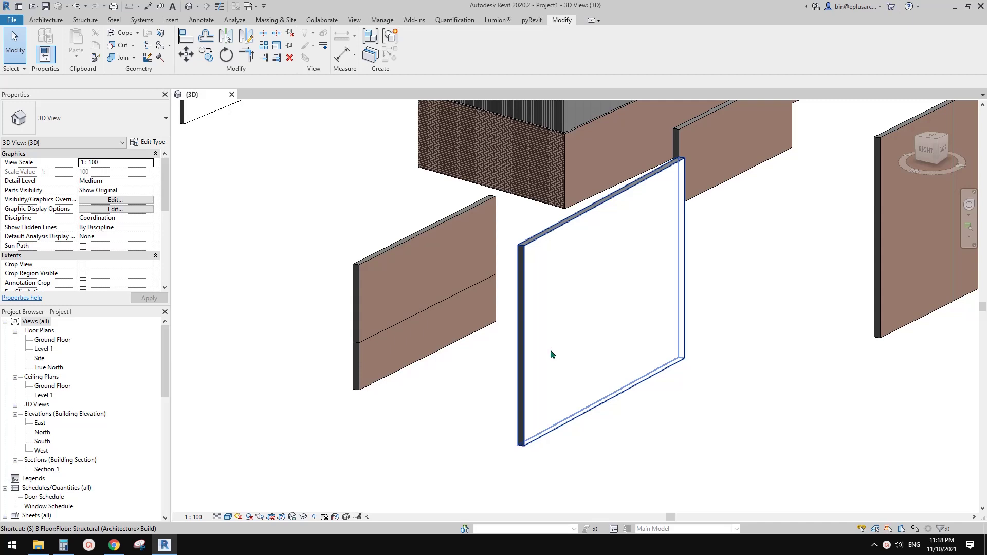
scroll(548, 360, up, 3)
key(s)
key(l)
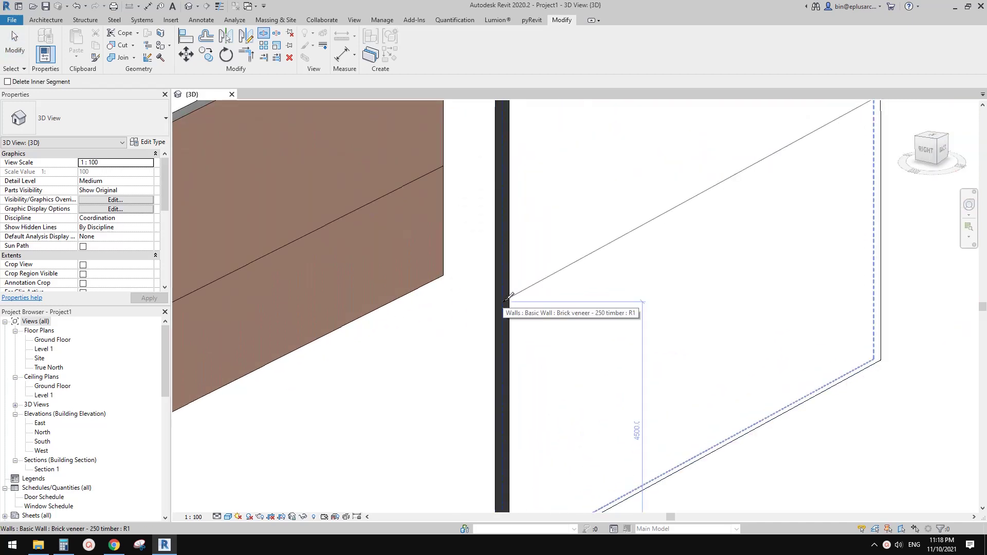
click(510, 298)
scroll(546, 254, up, 1)
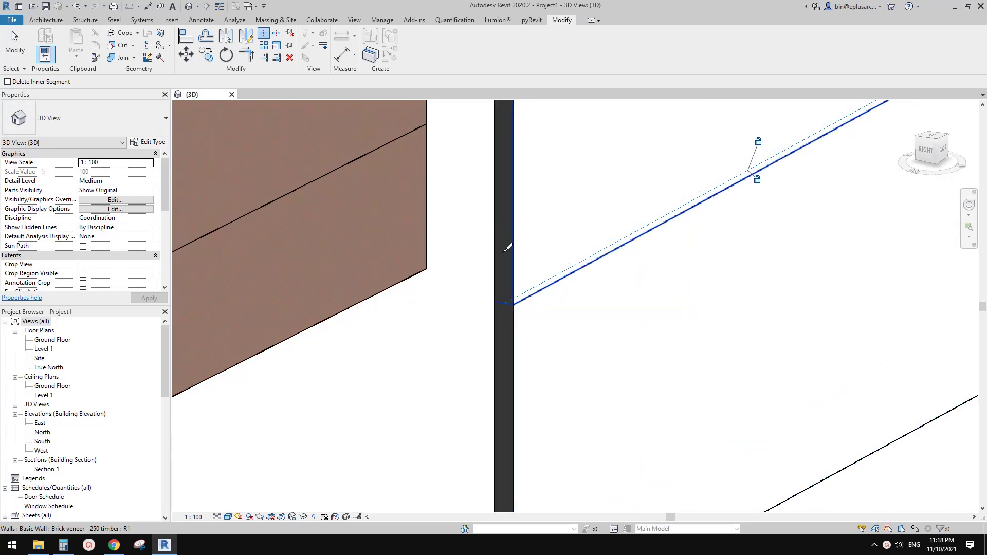
scroll(546, 254, down, 4)
key(Escape)
Step: Stretch the top edge of the new wall's lower section to a height of about 4822 mm
click(571, 237)
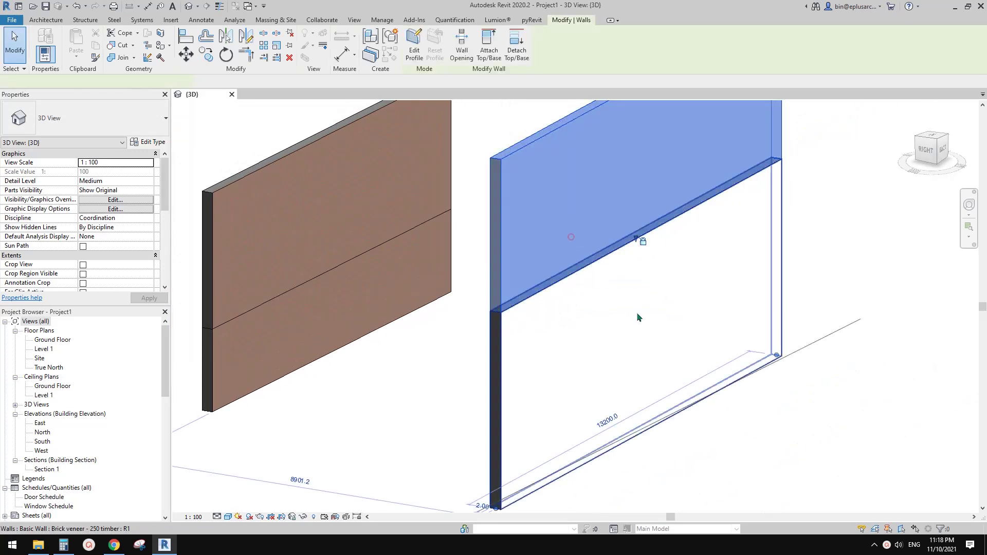
click(636, 317)
scroll(638, 329, down, 2)
scroll(628, 280, up, 1)
drag(628, 281, 625, 252)
scroll(627, 267, down, 5)
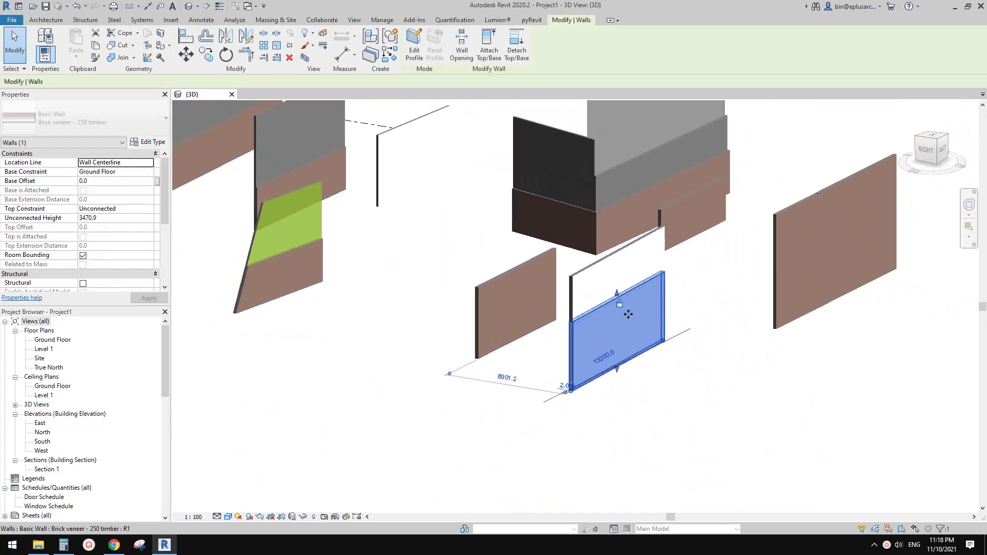
scroll(629, 314, up, 2)
Step: Change the lower wall section's type to Generic 300mm Wall
click(608, 344)
click(132, 123)
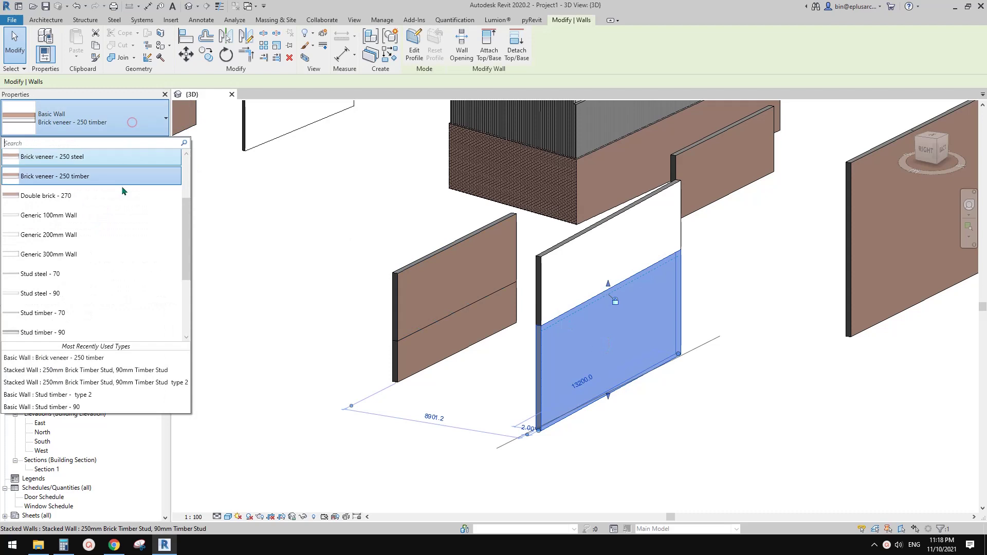
click(82, 255)
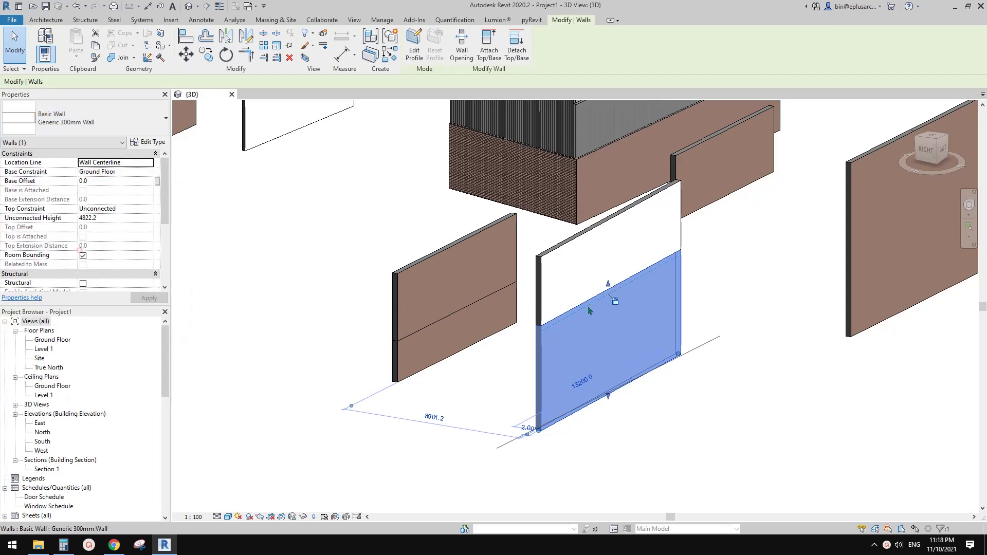
Step: Lower the top edge of the generic wall section to a height of about 3725 mm
click(779, 329)
scroll(507, 368, up, 1)
shift+middle_drag(507, 368, 623, 347)
middle_drag(775, 305, 652, 324)
click(714, 311)
scroll(607, 261, down, 2)
shift+middle_drag(607, 261, 604, 360)
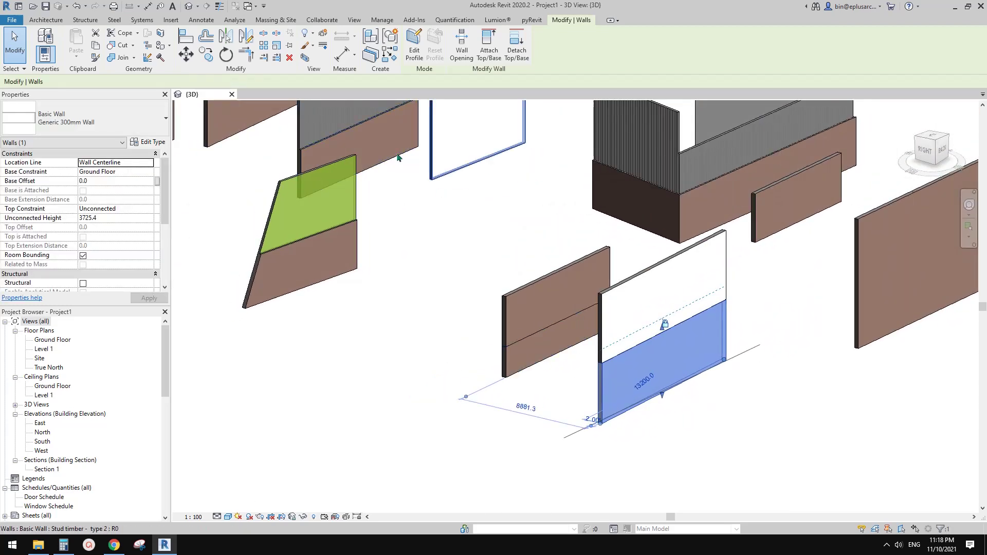
scroll(458, 268, down, 1)
middle_drag(459, 268, 448, 300)
click(449, 300)
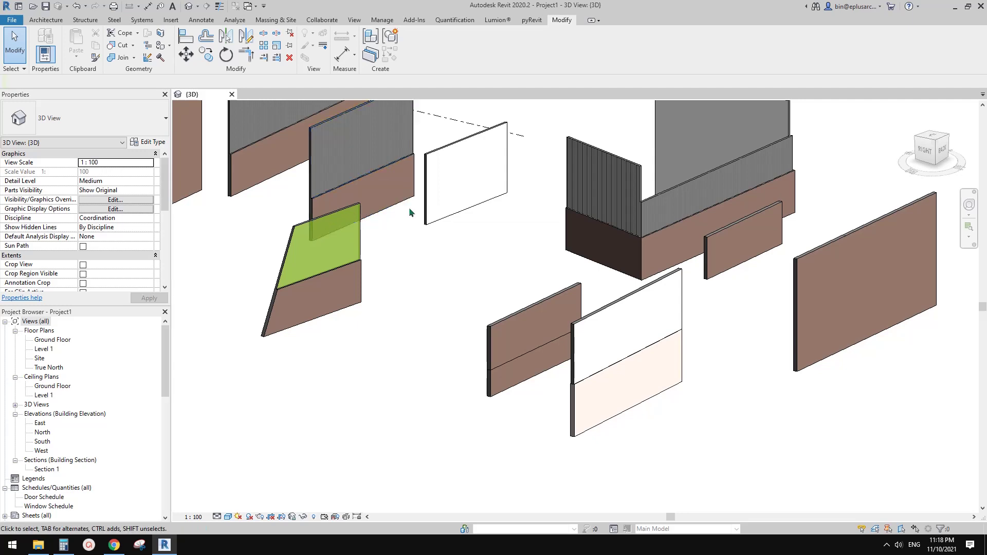
middle_drag(437, 245, 458, 287)
Step: Close the project without saving its changes and create a new model project
click(232, 94)
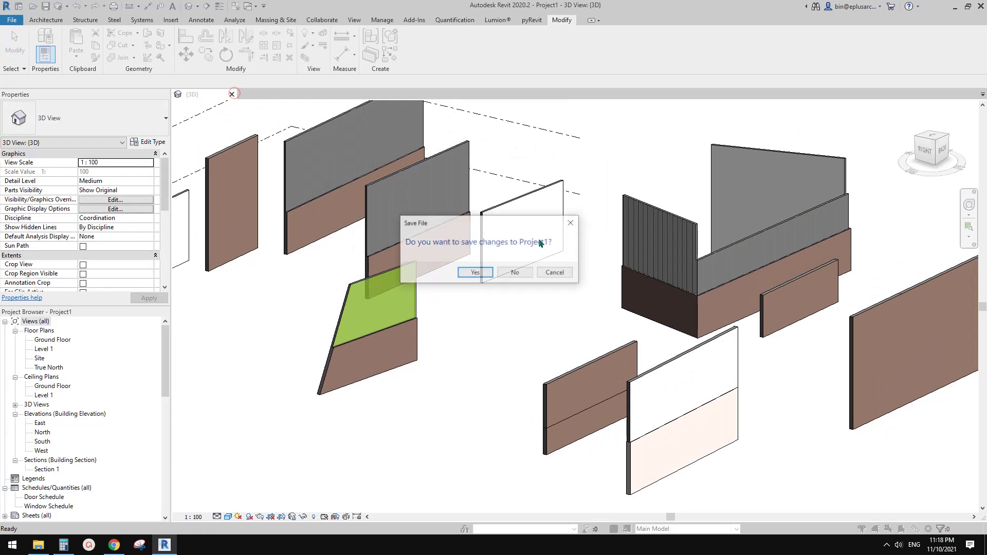
click(520, 272)
click(75, 130)
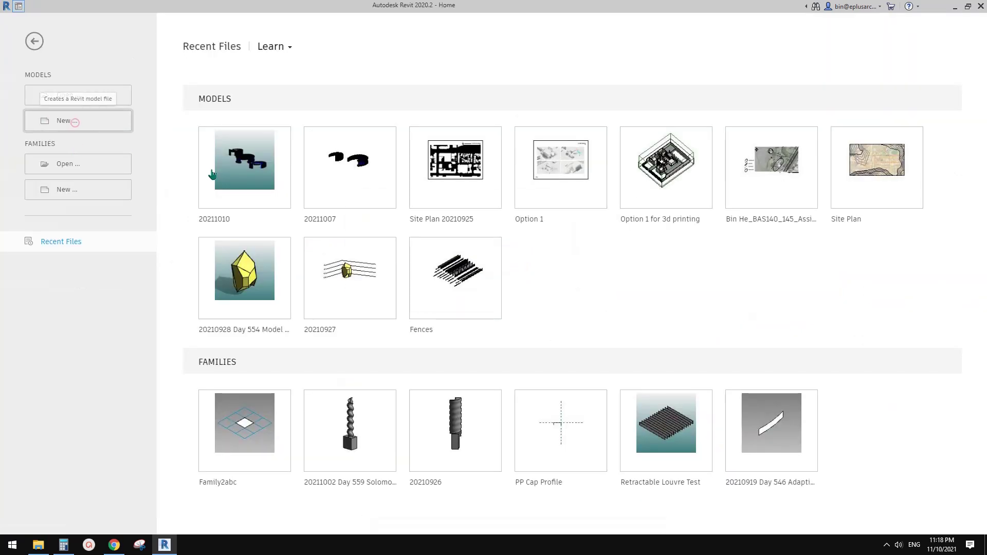
click(426, 234)
click(411, 253)
click(420, 289)
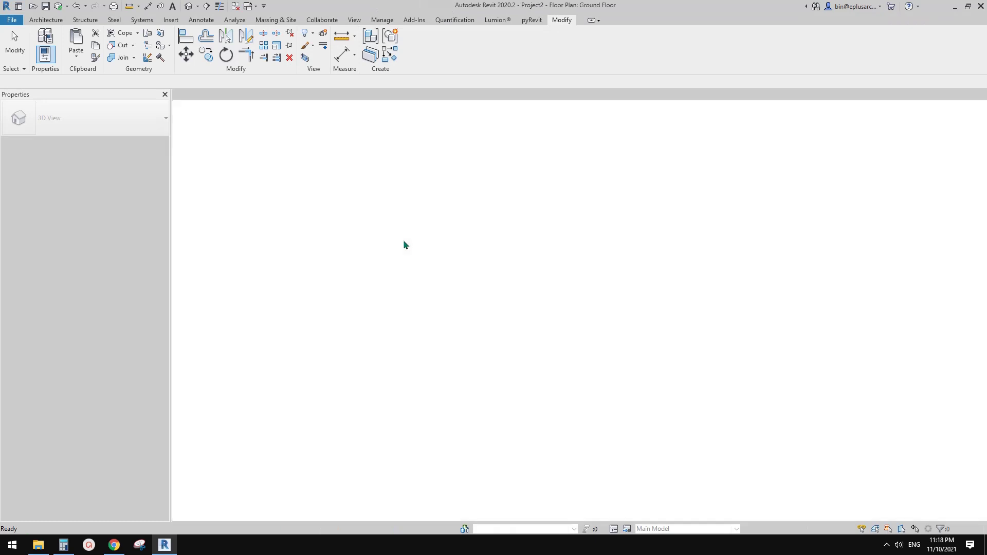
Step: Draw a horizontal 8000 mm high stacked wall of type 250mm Brick Timber Stud, 90mm Timber Stud above the section line in the Ground Floor plan
scroll(419, 249, up, 5)
middle_drag(429, 294, 429, 296)
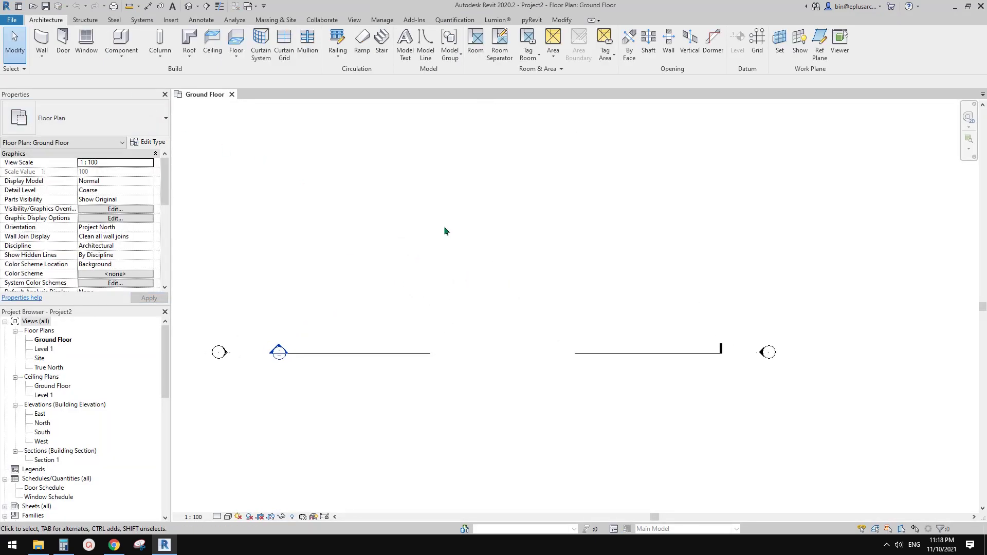
click(42, 39)
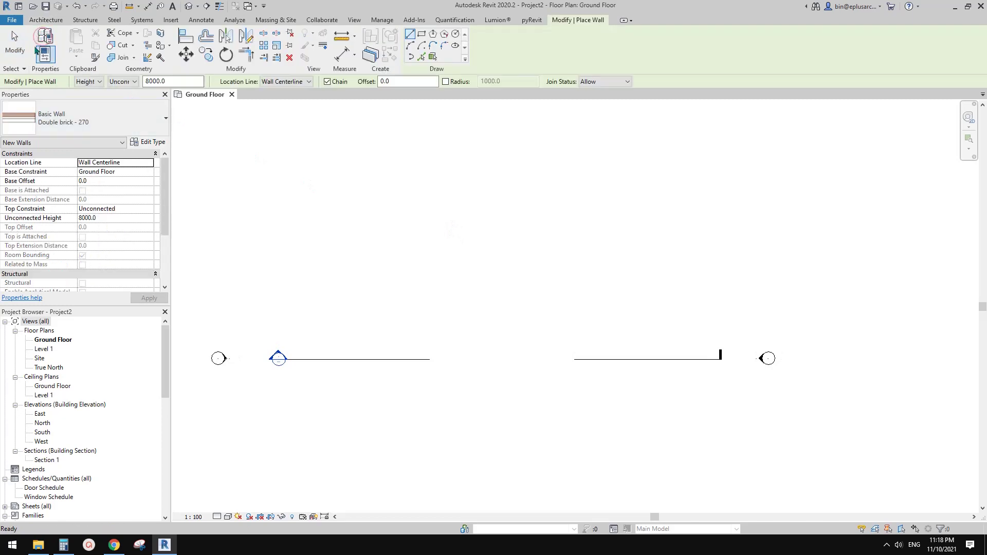
click(44, 21)
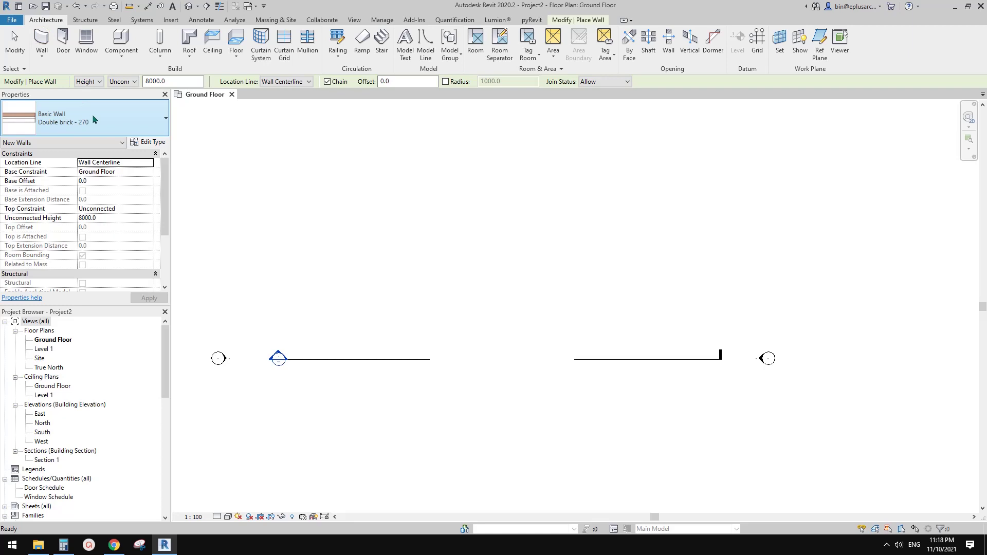
click(154, 119)
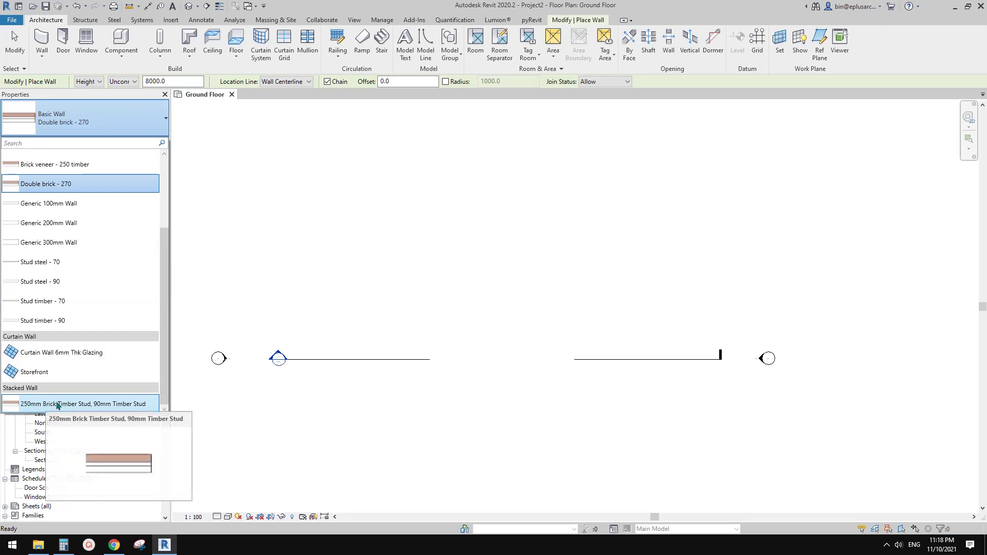
mouse_move(58, 408)
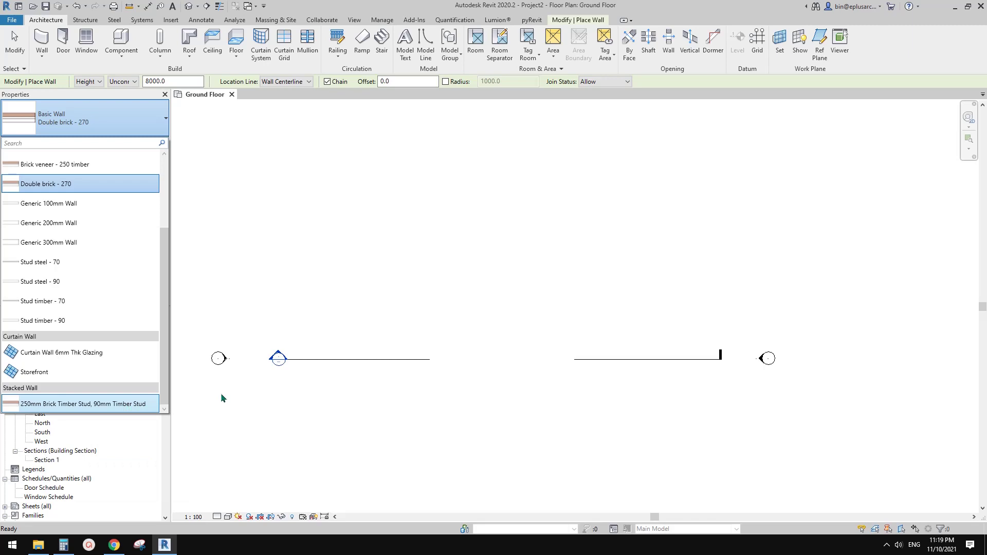
click(72, 404)
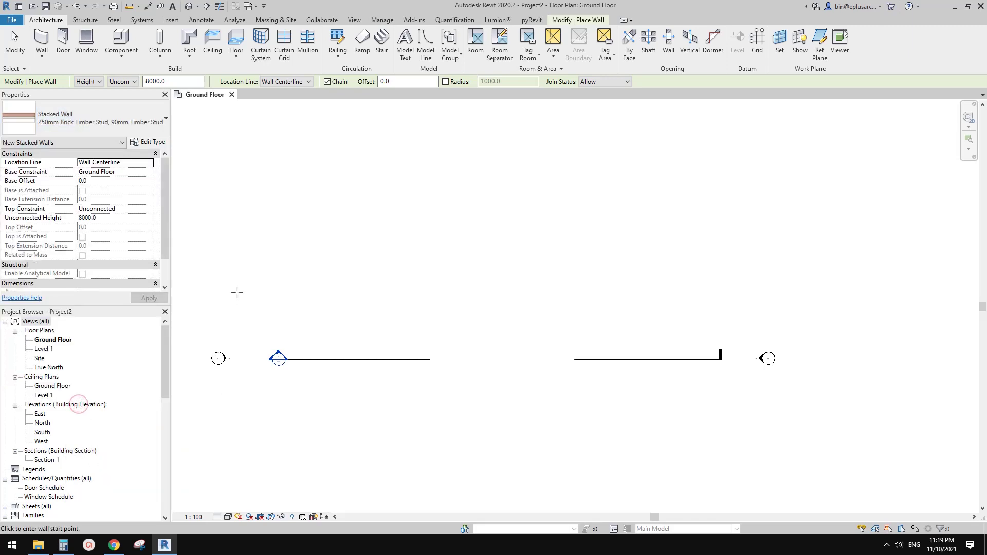
click(400, 276)
click(537, 276)
key(Escape)
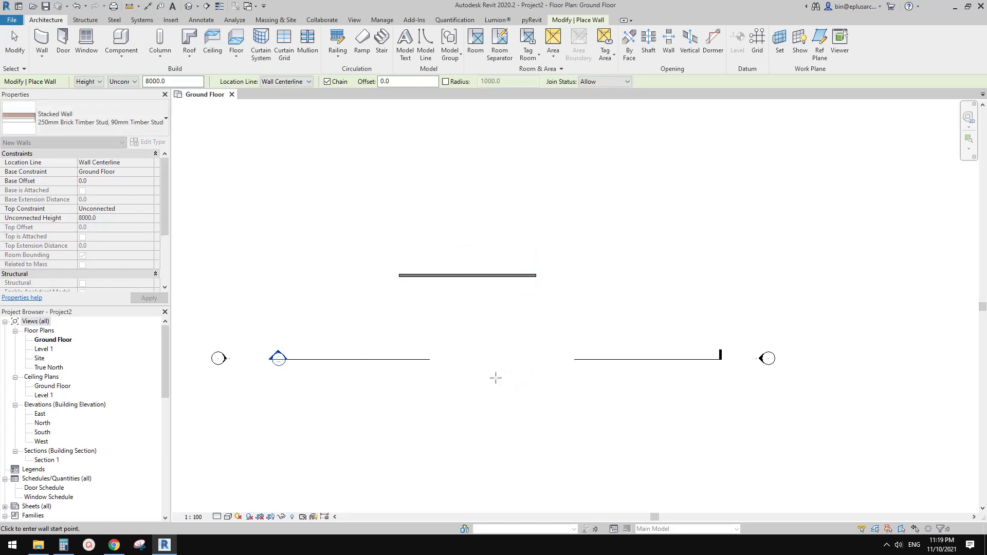
key(Escape)
Step: Open the default 3D view and examine the stacked wall's brick base and stud upper section
click(190, 6)
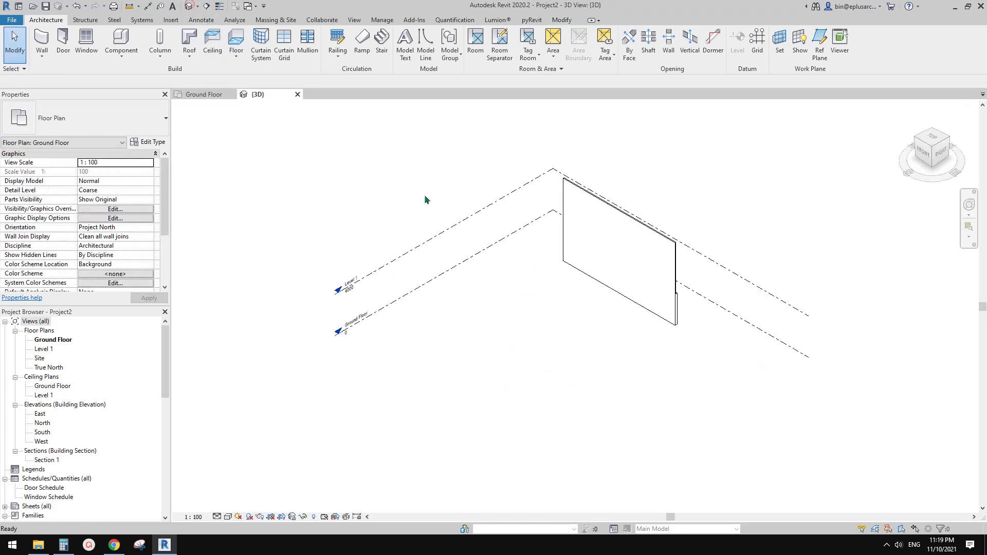
scroll(622, 314, up, 5)
click(638, 321)
scroll(458, 350, up, 2)
scroll(416, 363, up, 3)
key(Escape)
shift+middle_drag(416, 363, 441, 348)
shift+middle_drag(377, 351, 396, 348)
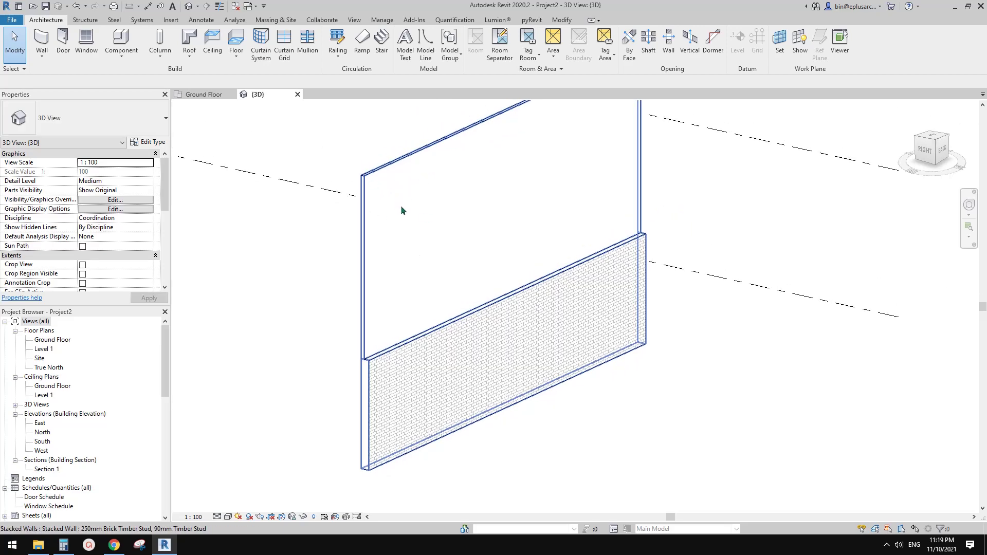
click(400, 205)
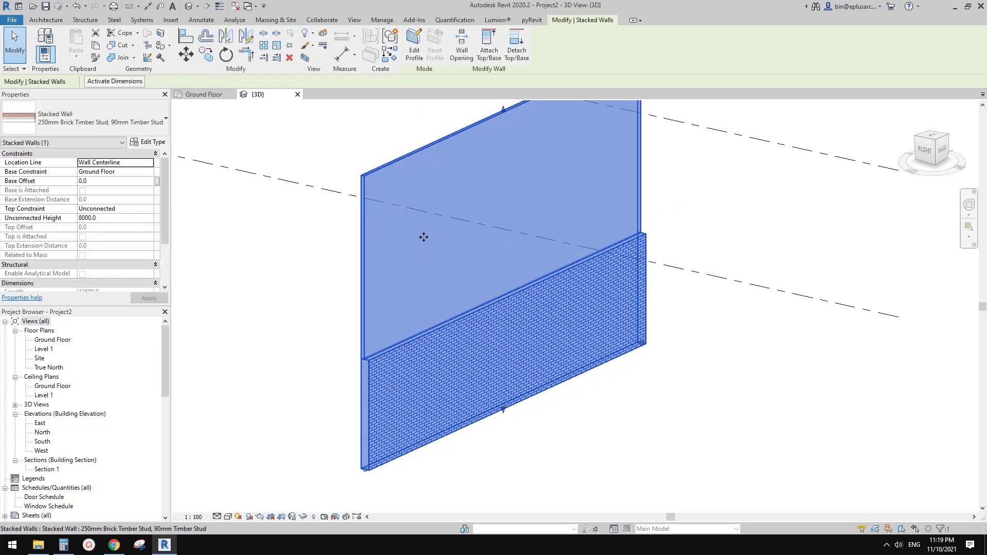
key(Escape)
middle_drag(431, 242, 403, 245)
Step: Lower the top of the whole stacked wall to a height of about 6644 mm
click(396, 253)
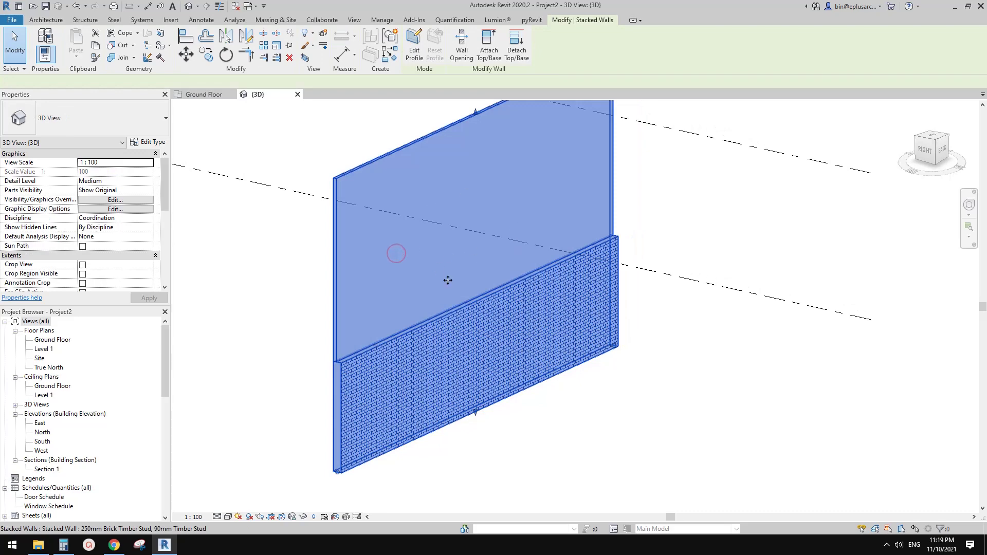
scroll(401, 271, down, 2)
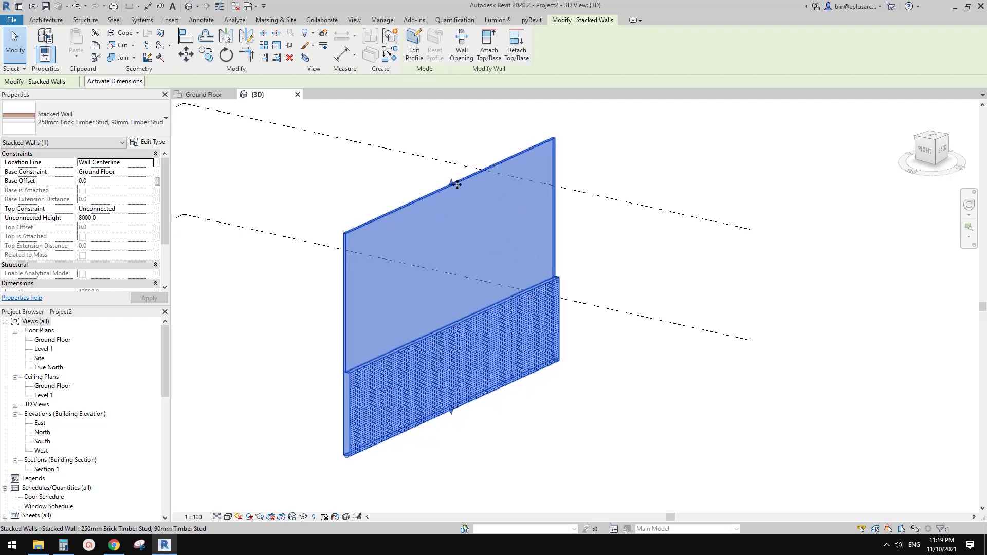
drag(453, 184, 454, 260)
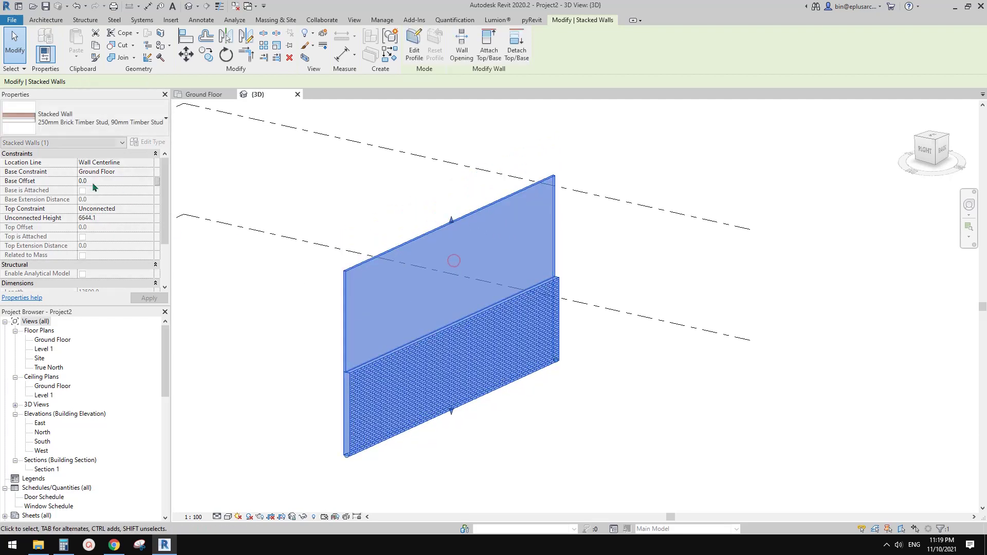
Step: Set the height of the Brick veneer - 250 timber row to 2700 mm in the stacked wall type's structure and apply it
middle_drag(264, 232, 254, 225)
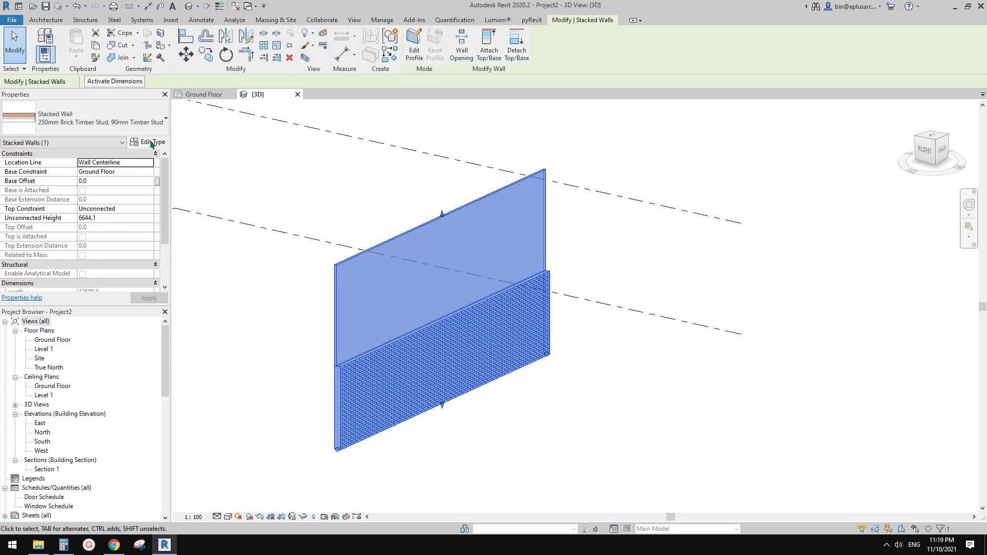
middle_drag(246, 175, 243, 175)
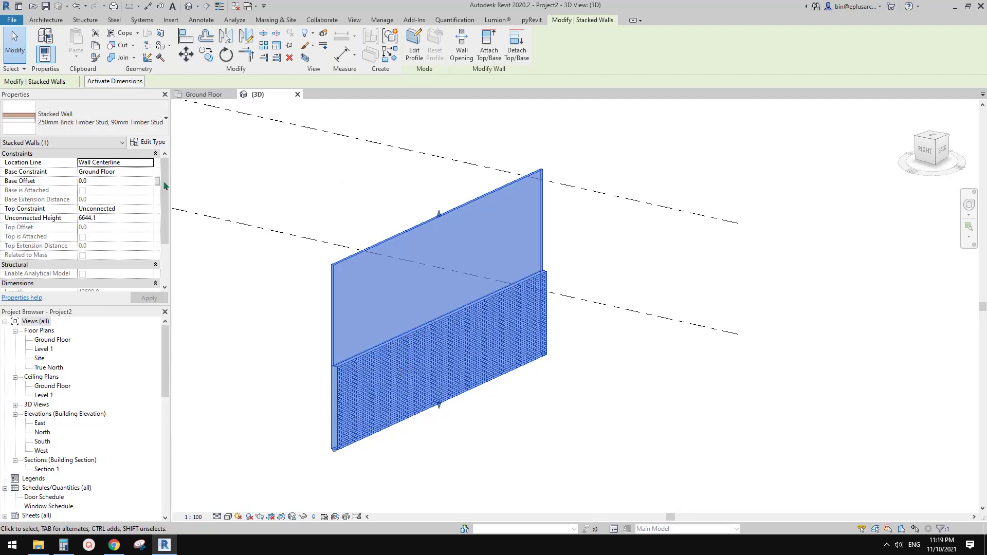
click(150, 142)
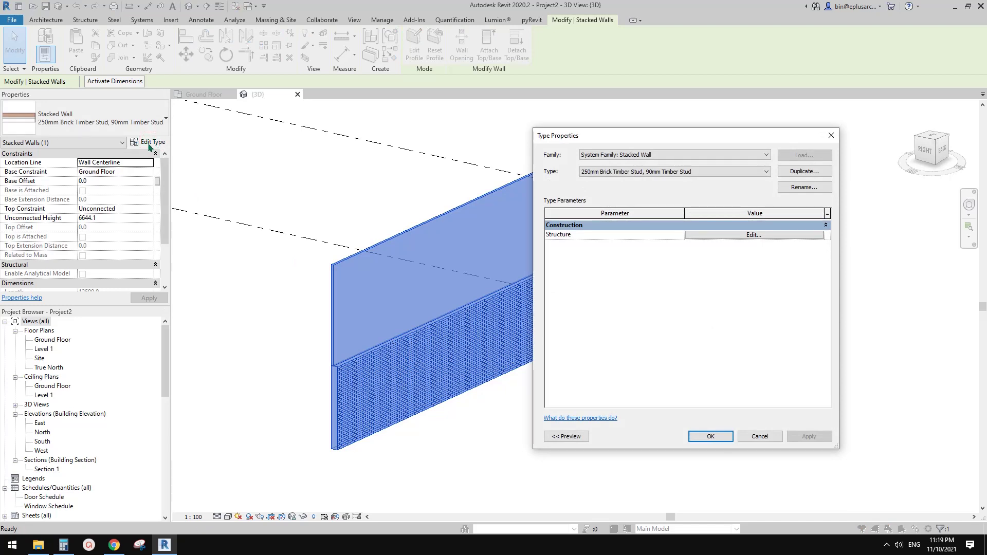
click(754, 237)
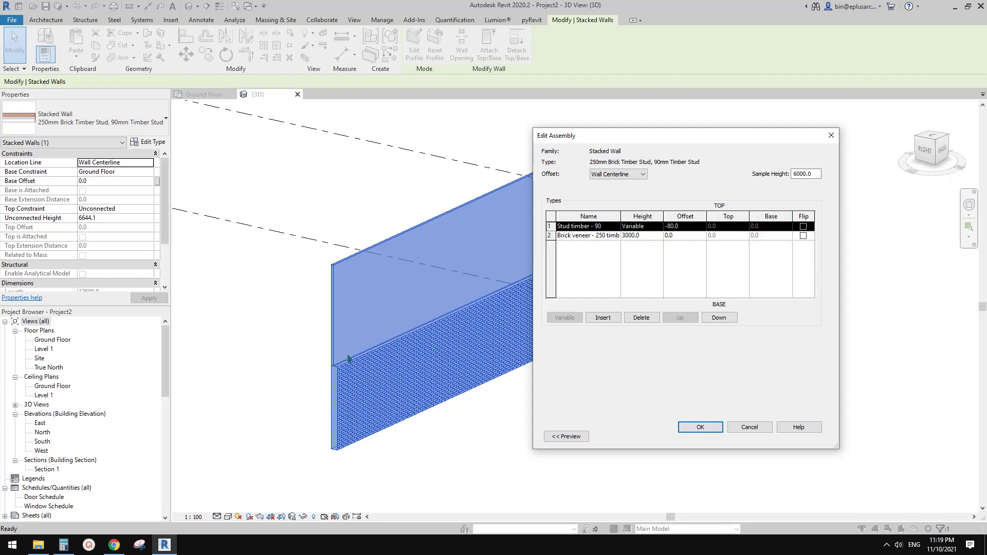
click(636, 239)
text(27)
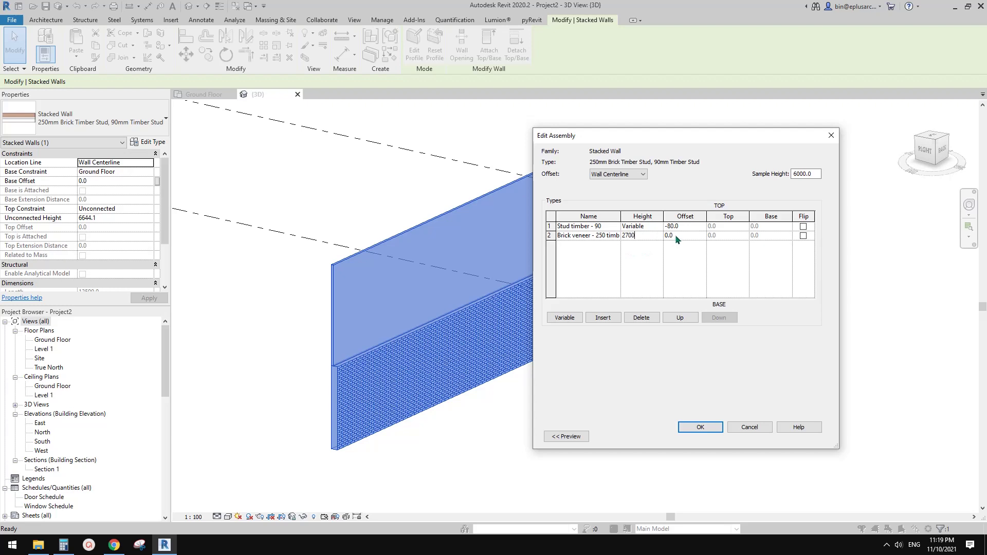
click(699, 426)
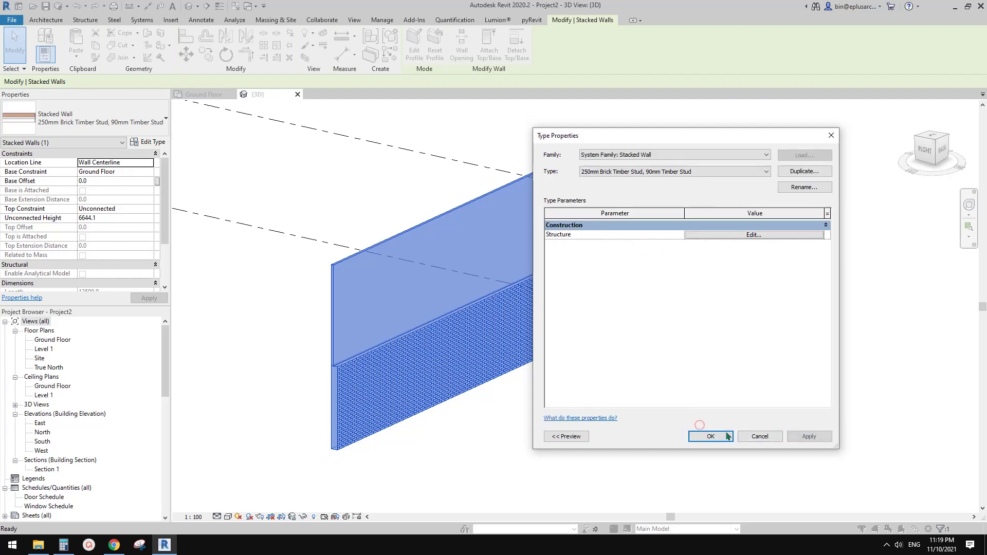
click(809, 436)
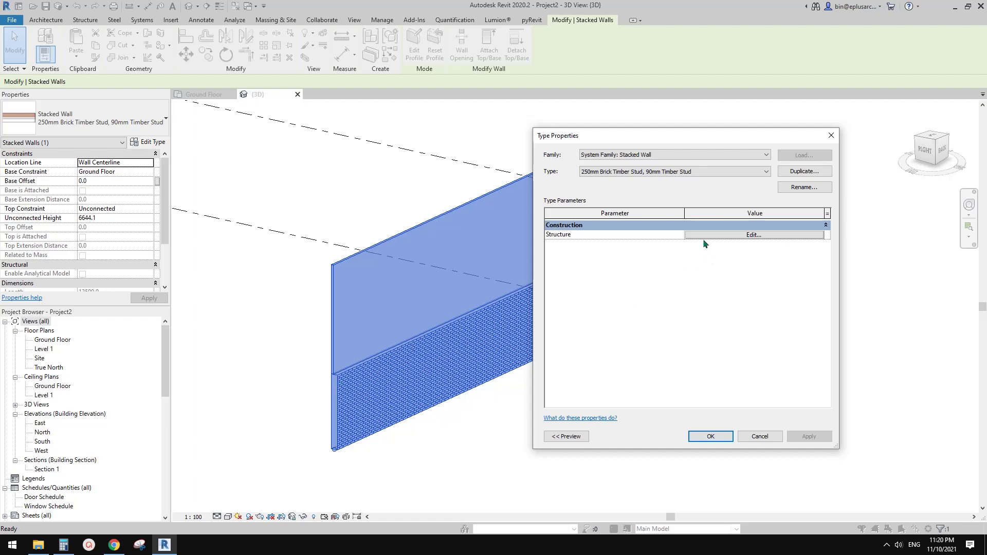
Step: Examine the offset of the Stud timber - 90 row in the stacked wall type's structure, and leave the type properties
click(754, 235)
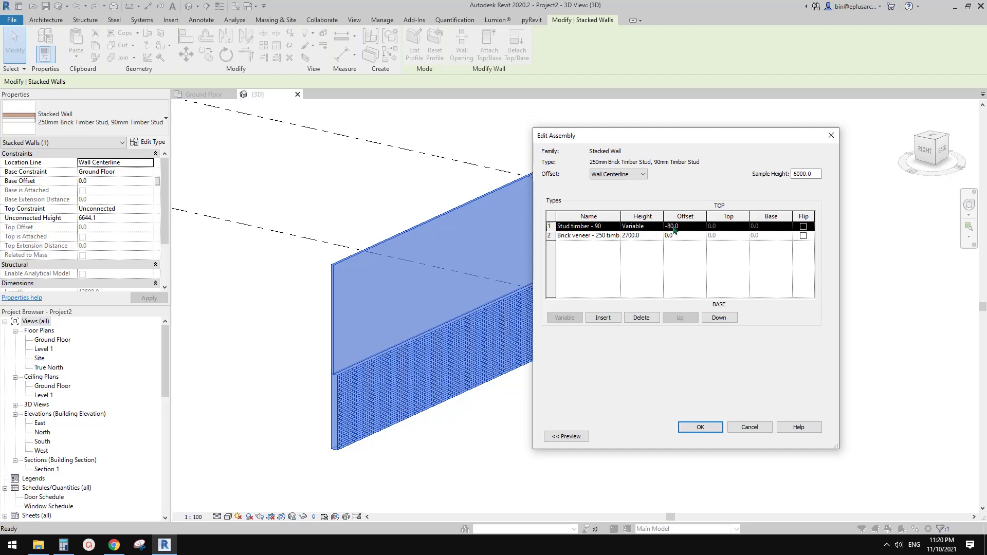
click(705, 427)
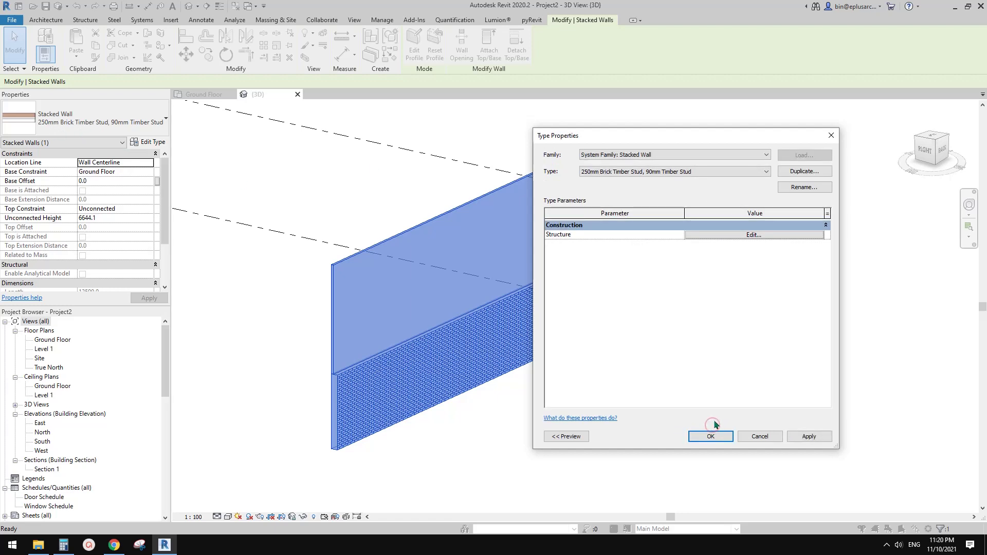
click(711, 437)
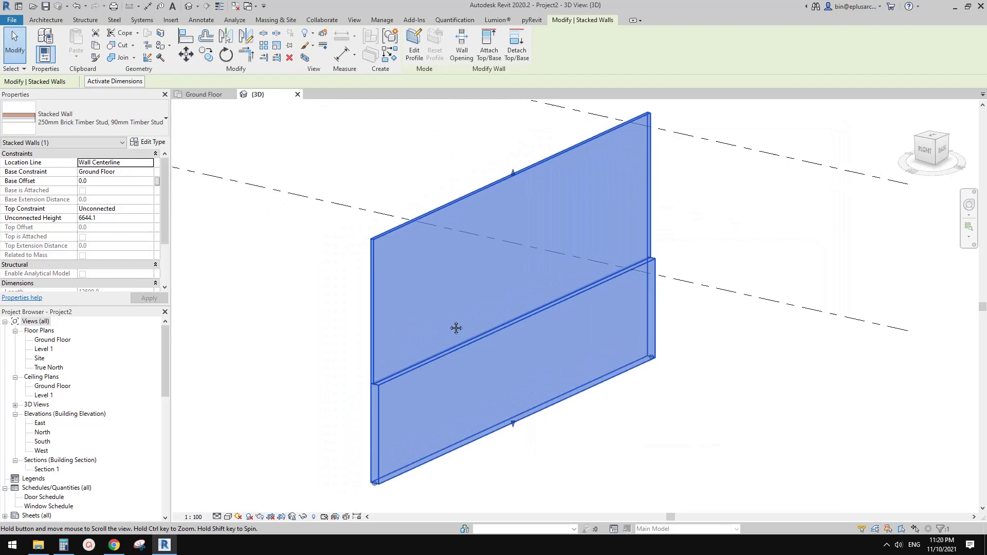
key(Escape)
scroll(460, 284, down, 2)
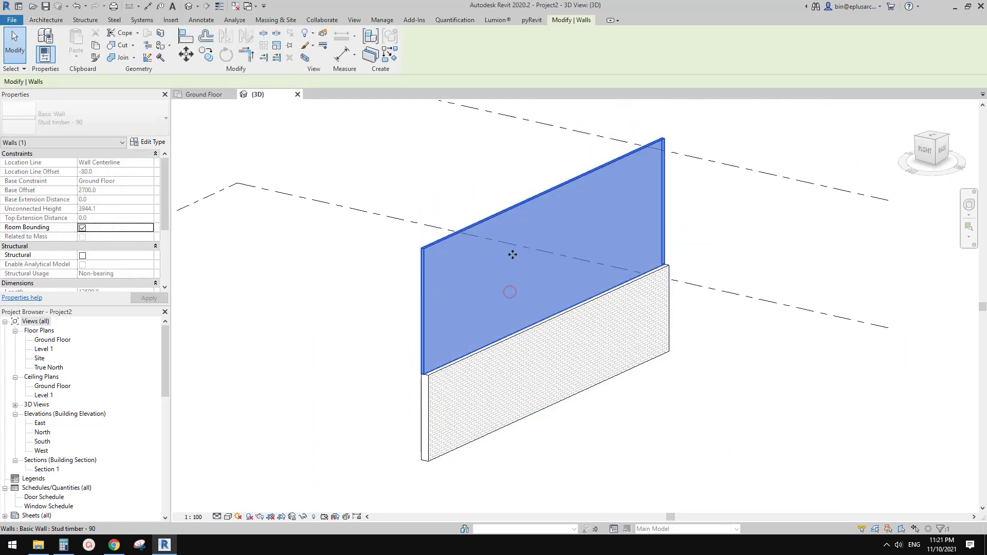
scroll(491, 284, down, 2)
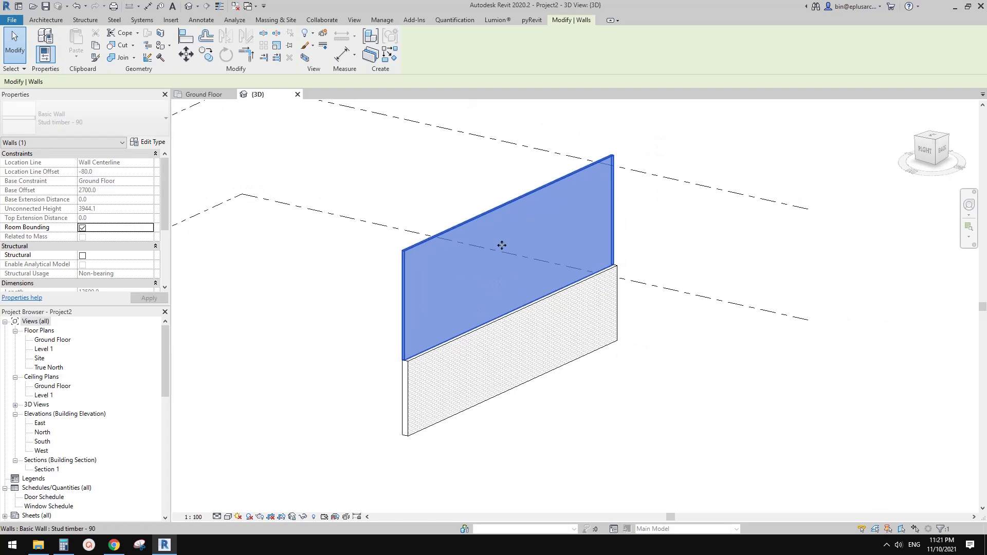
scroll(481, 291, down, 1)
middle_drag(493, 338, 460, 288)
key(c)
key(s)
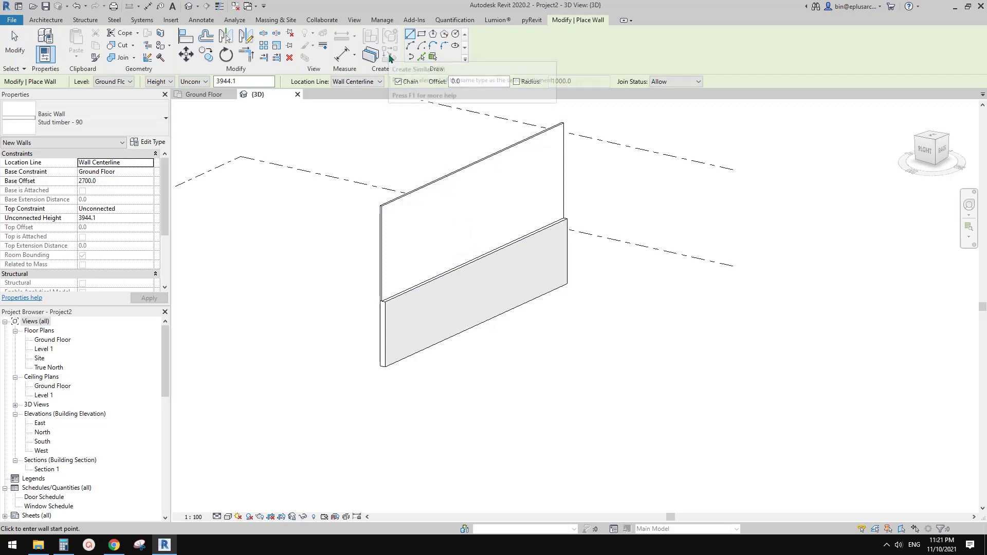
key(Escape)
Step: Use Create Similar on the stacked wall's upper part to draw a separate Stud timber - 90 wall about 6100 mm long in front of it
click(445, 228)
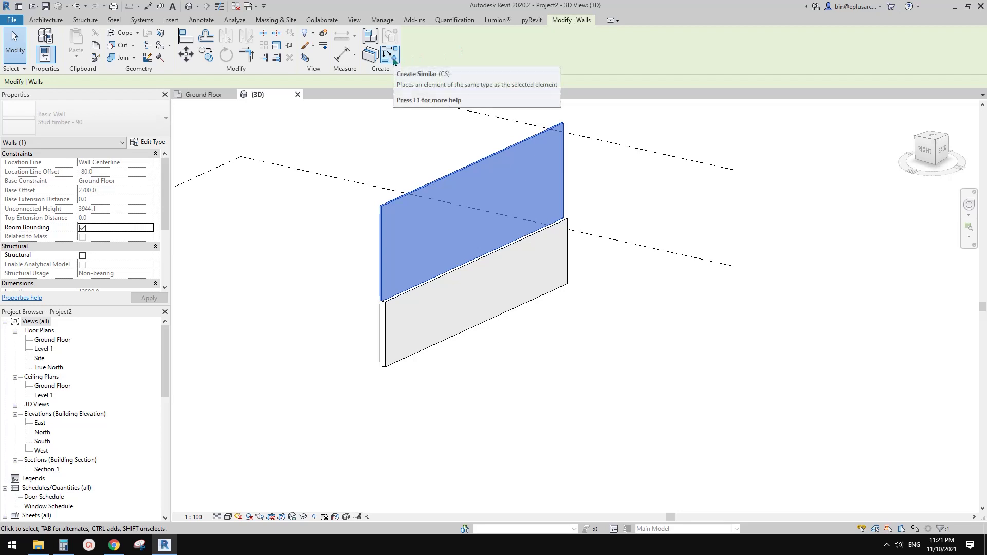
click(395, 61)
click(476, 426)
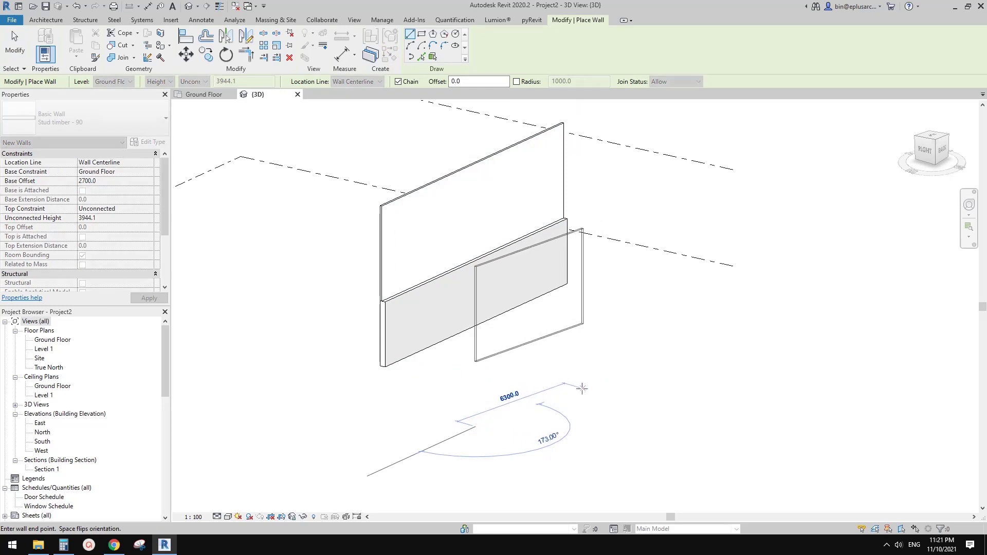
click(576, 387)
key(Escape)
key(Escape)
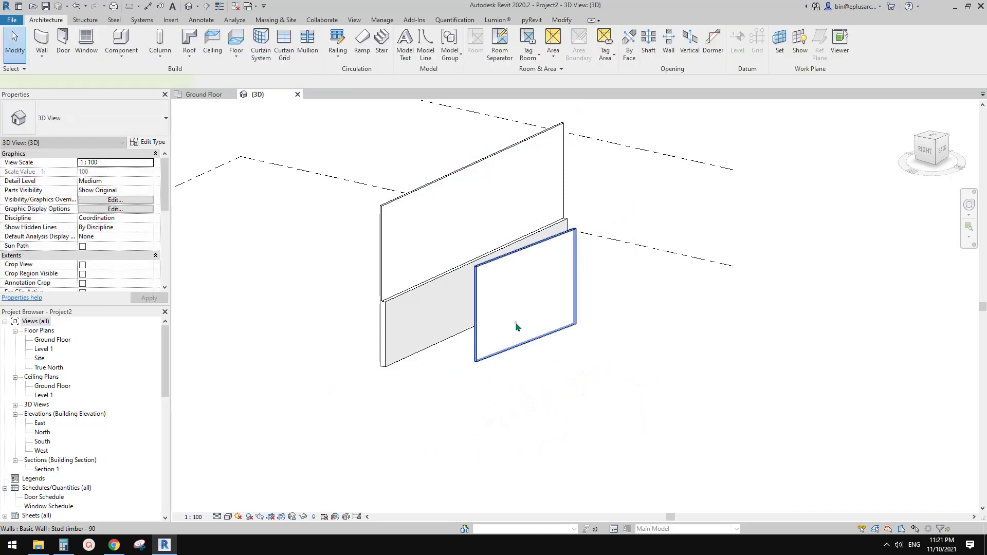
Step: Examine the separate stud wall beside the stacked wall from a slightly different 3D angle
click(516, 323)
shift+middle_drag(516, 324, 513, 343)
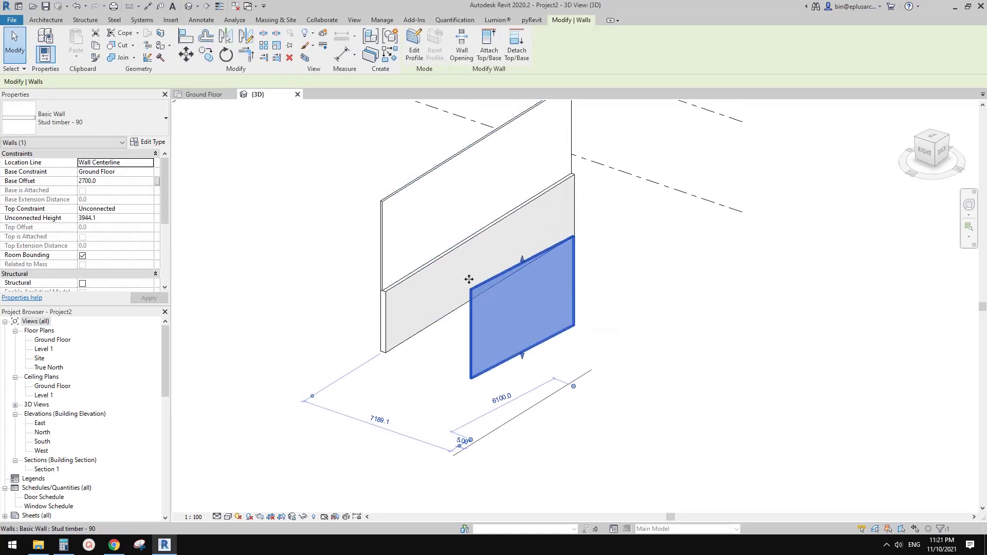
shift+middle_drag(481, 278, 503, 306)
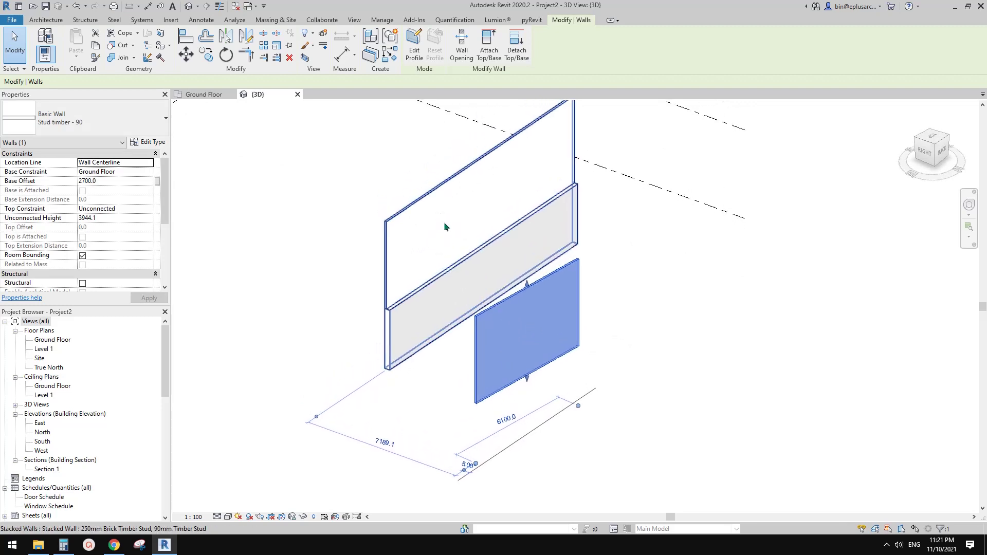
key(Escape)
middle_drag(495, 348, 514, 339)
Step: Use Create Similar on the stacked wall's brick base to draw a separate Brick veneer - 250 timber wall about 5800 mm long in front
click(469, 289)
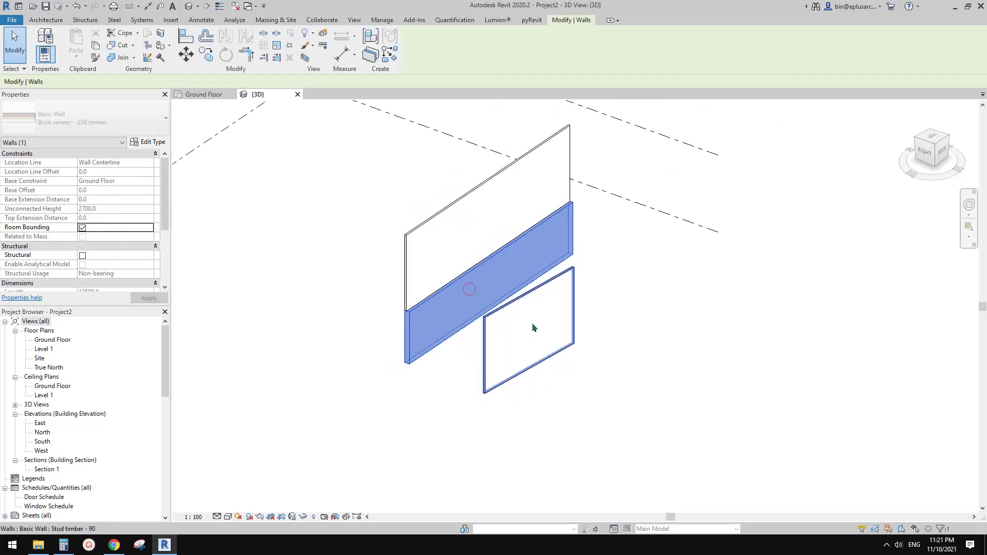
key(c)
key(s)
click(544, 407)
click(625, 359)
key(Escape)
key(Escape)
Step: Compare the separate brick and stud walls with the parts of the stacked wall, viewing them from both sides
click(577, 378)
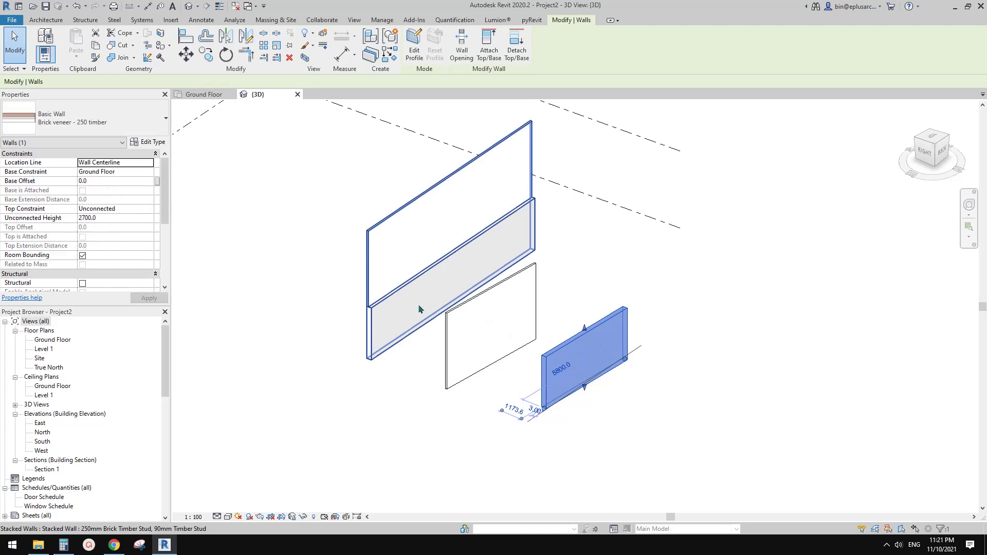
click(566, 331)
middle_drag(567, 331, 530, 325)
click(561, 353)
click(553, 348)
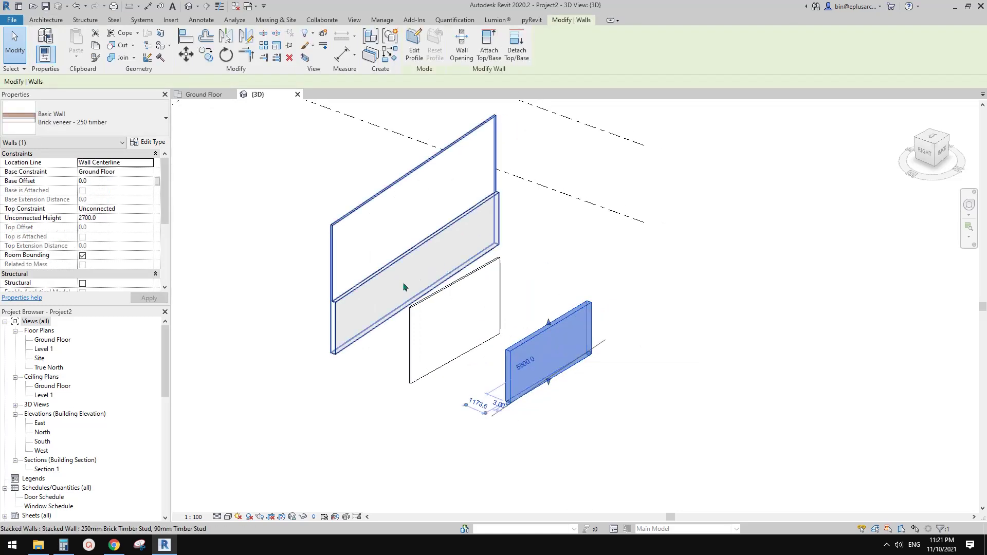
click(463, 317)
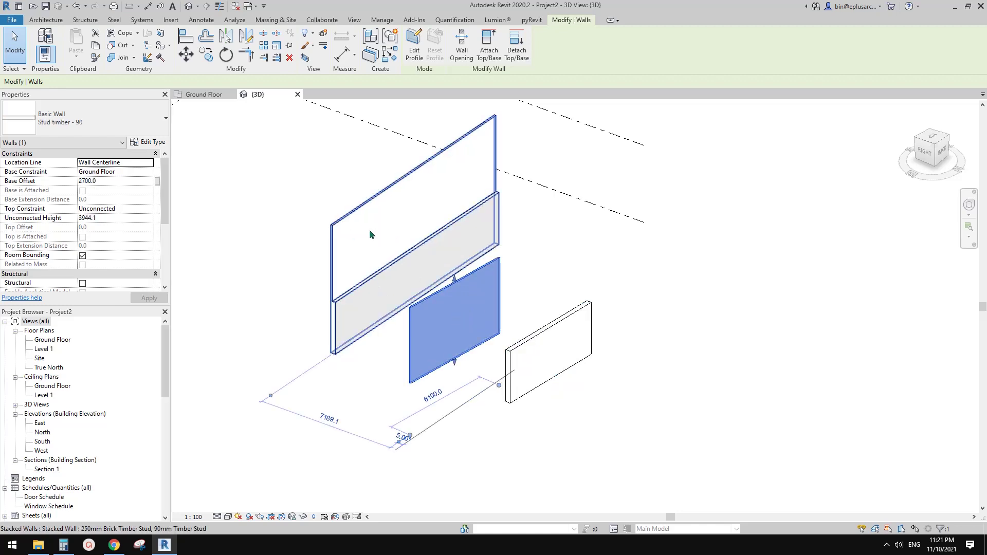
key(Escape)
click(539, 349)
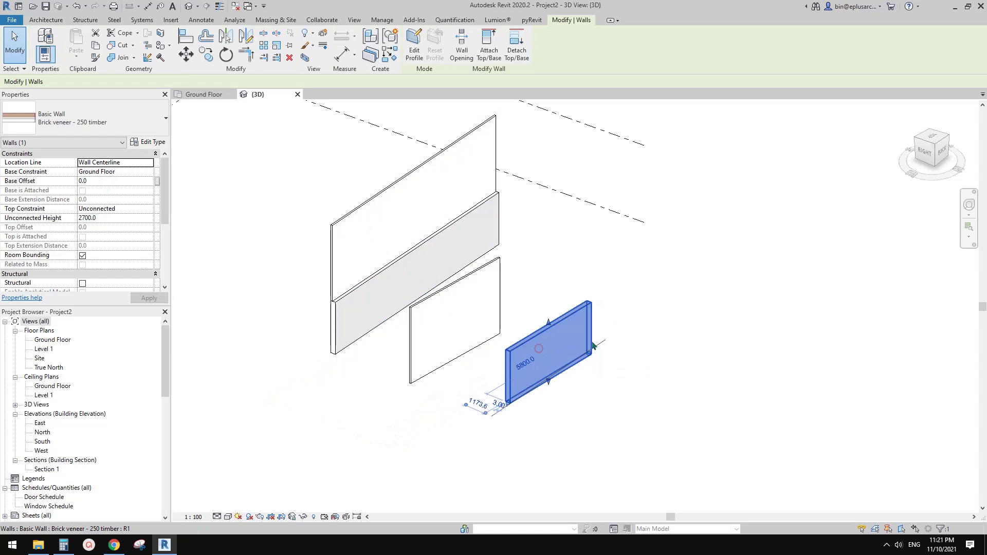
scroll(549, 365, up, 3)
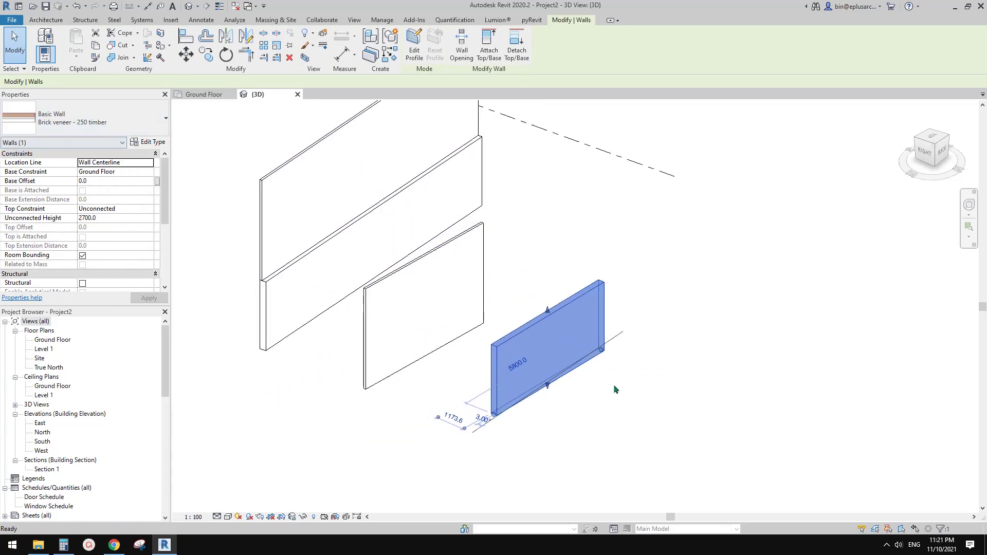
key(Escape)
click(560, 336)
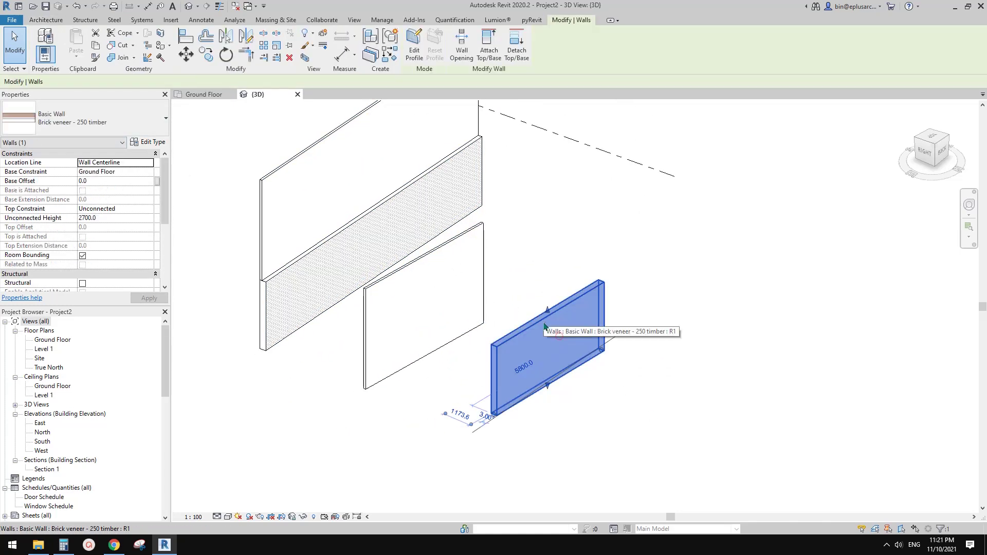
shift+middle_drag(563, 379, 703, 361)
click(703, 362)
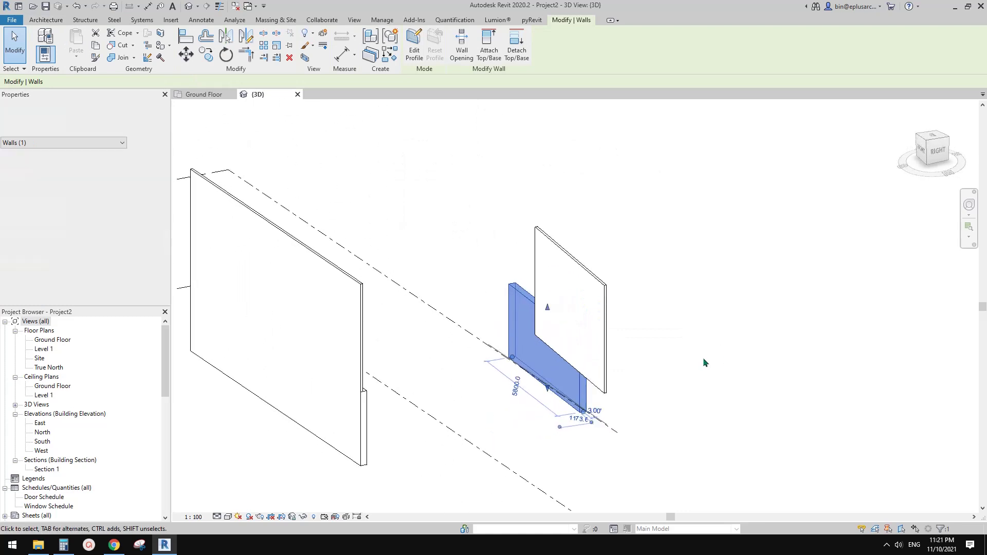
Step: Switch the 3D view to the Shaded style and flip the separate brick wall so its brick face points outward
shift+middle_drag(581, 399, 462, 387)
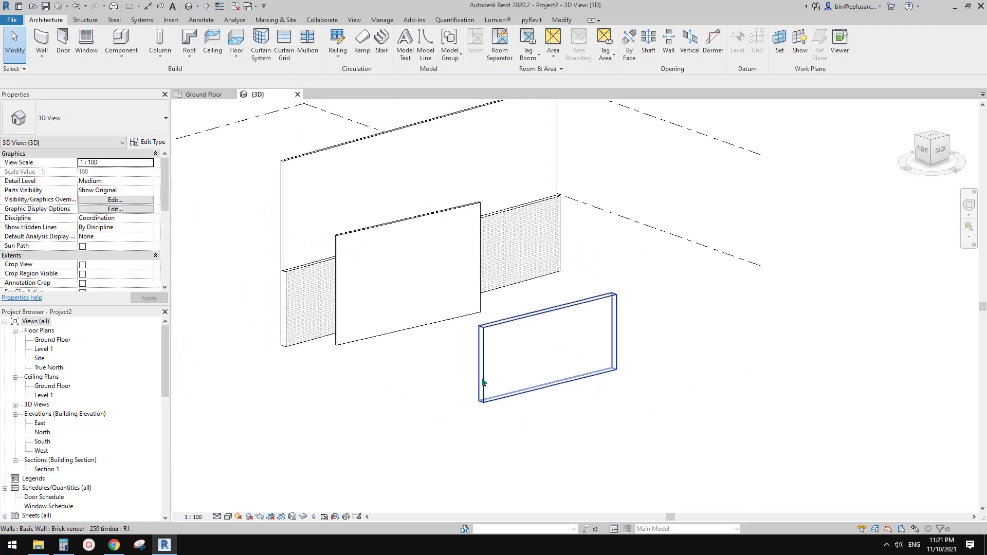
key(s)
key(d)
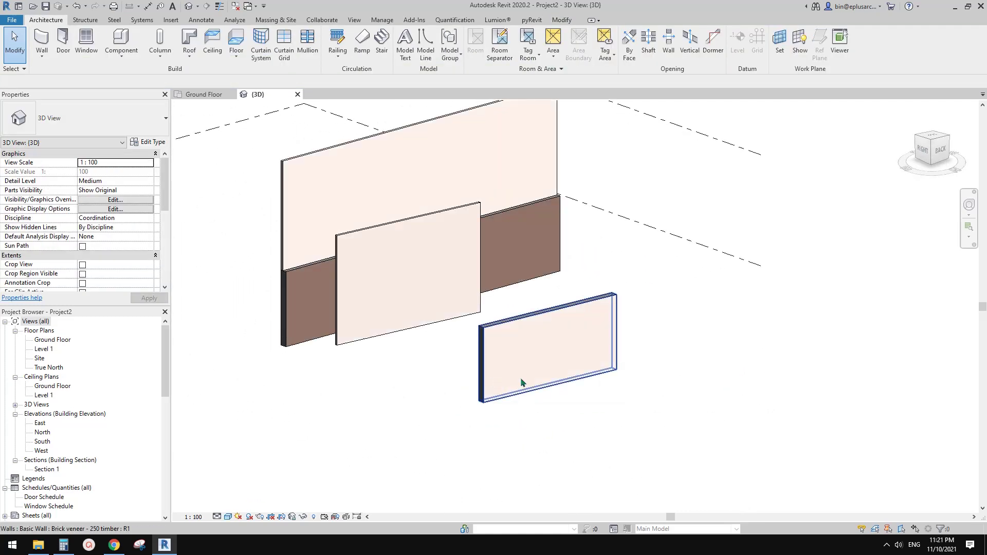
shift+middle_drag(491, 378, 554, 398)
click(550, 337)
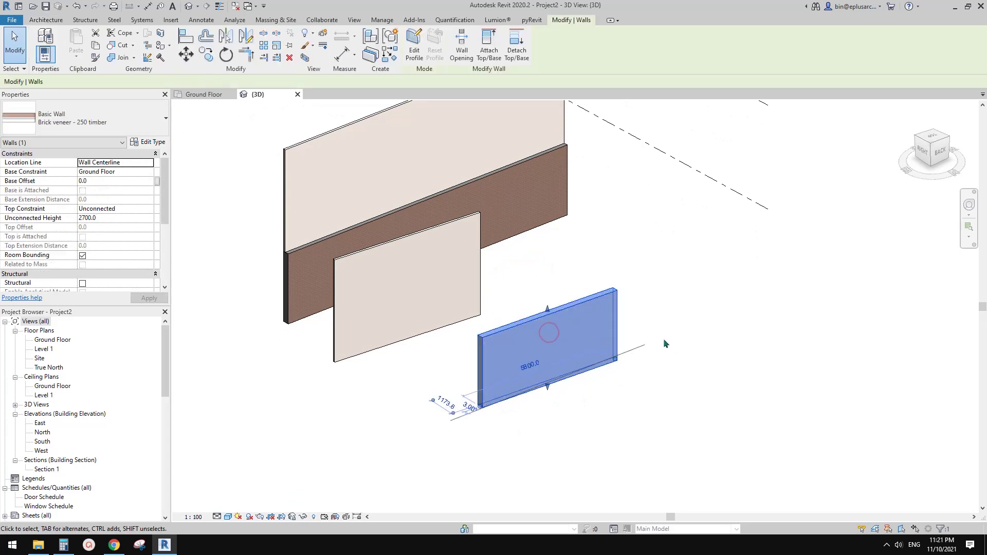
click(654, 353)
middle_drag(603, 391, 625, 405)
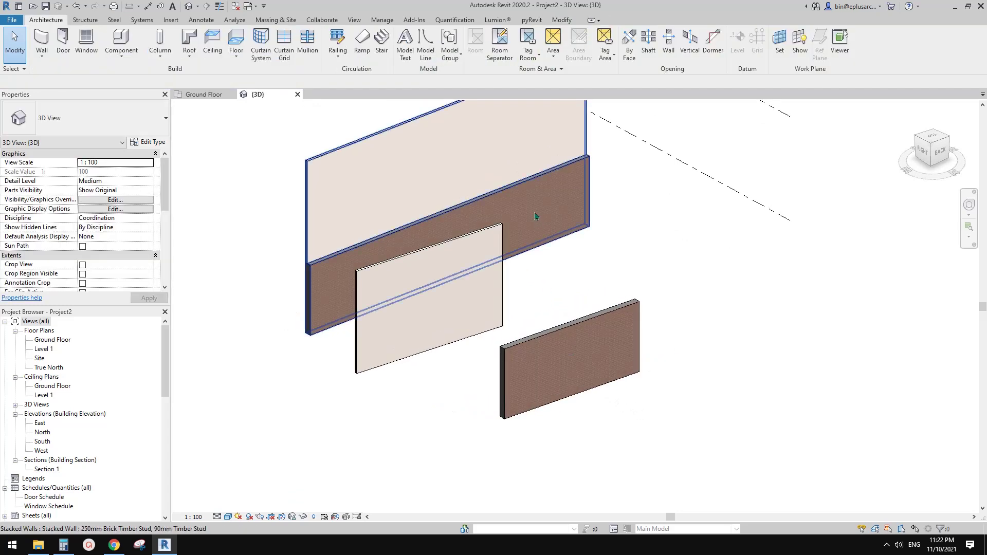
Step: Open the layer structure of the separate Brick veneer - 250 timber wall's type for editing
mouse_move(579, 272)
shift+middle_down()
mouse_move(556, 261)
mouse_move(597, 274)
shift+middle_up()
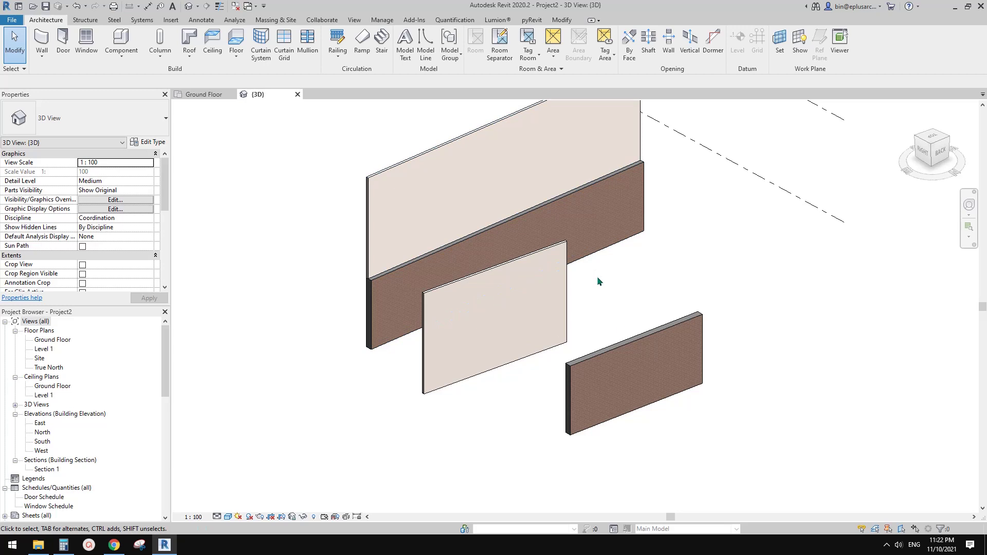
scroll(655, 390, up, 1)
middle_drag(655, 390, 683, 412)
click(652, 394)
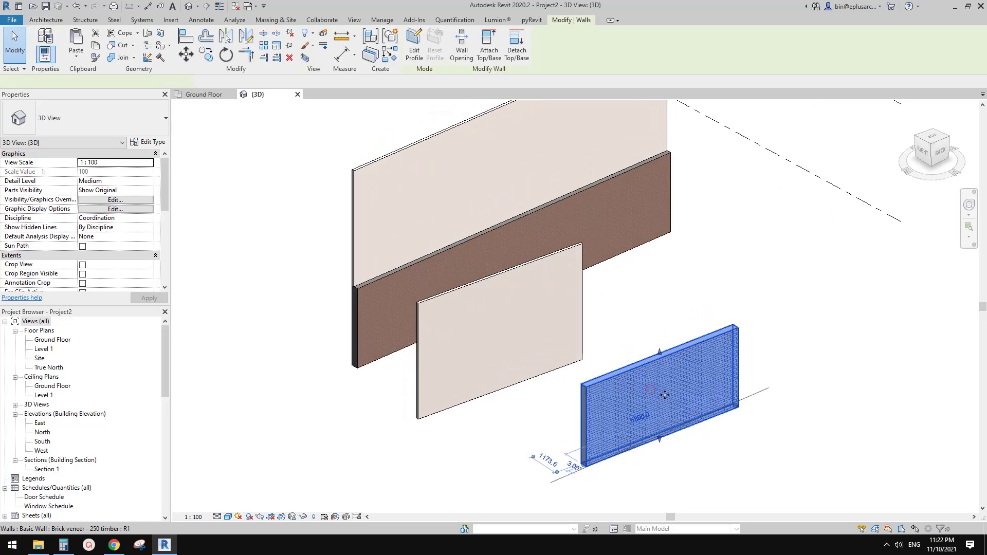
click(151, 145)
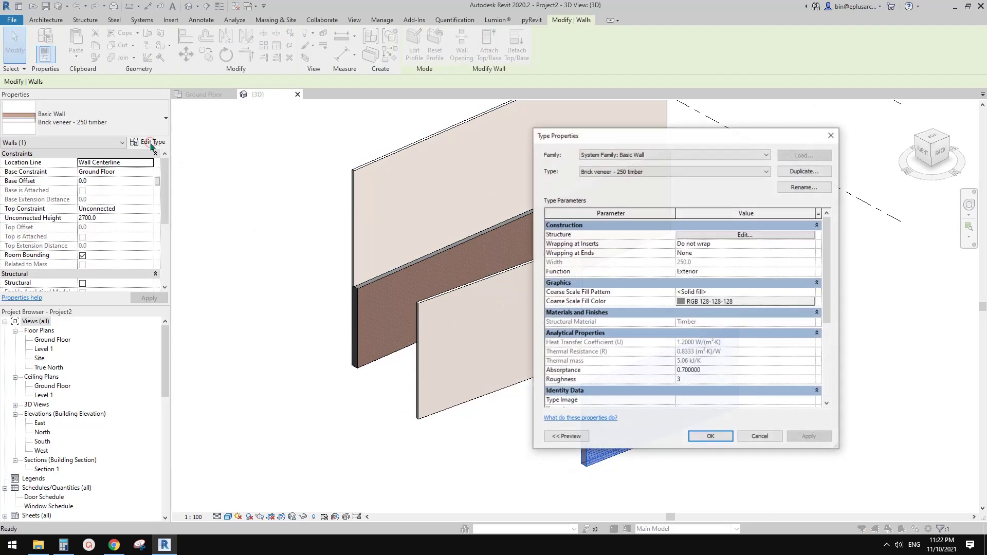
drag(675, 139, 645, 138)
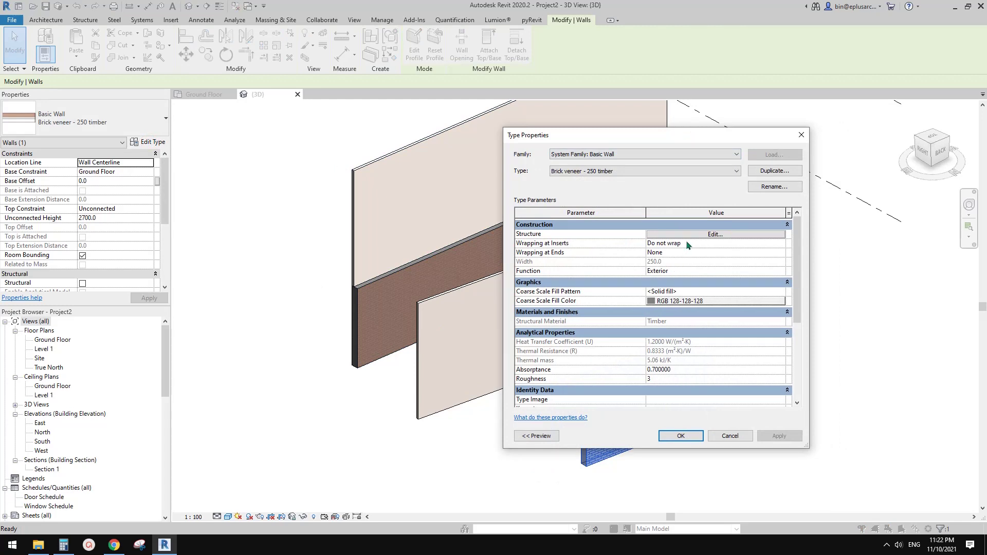
click(700, 238)
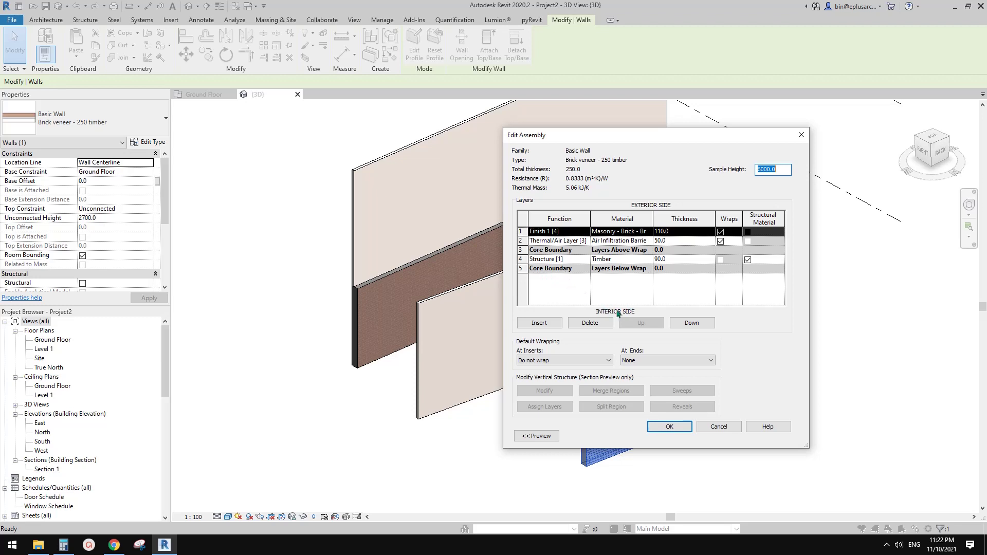
Step: Insert a layer on the interior side of the brick veneer wall, outside the core boundary, with function Finish 1 [4]
click(539, 323)
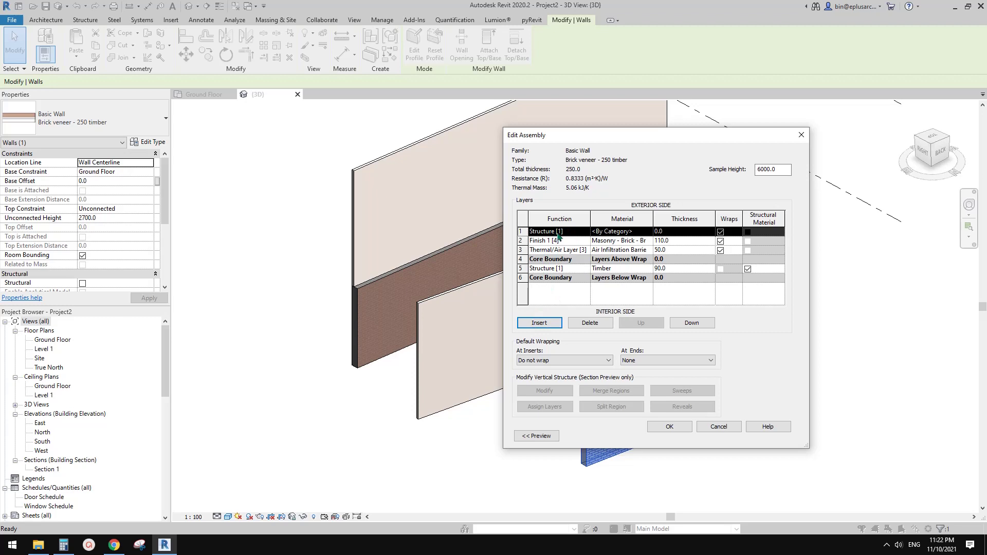
click(691, 323)
click(691, 323)
click(692, 323)
click(691, 323)
click(691, 323)
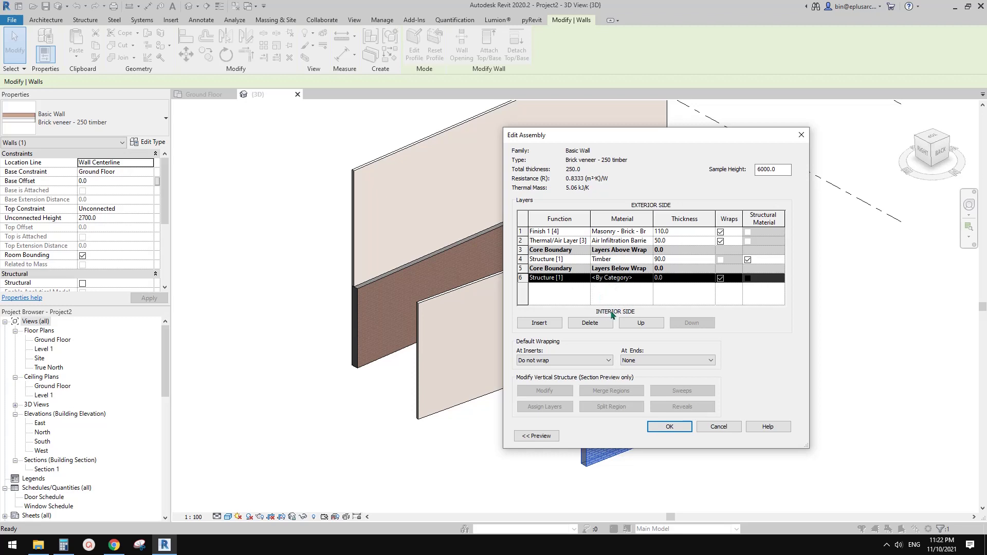
click(586, 281)
click(551, 310)
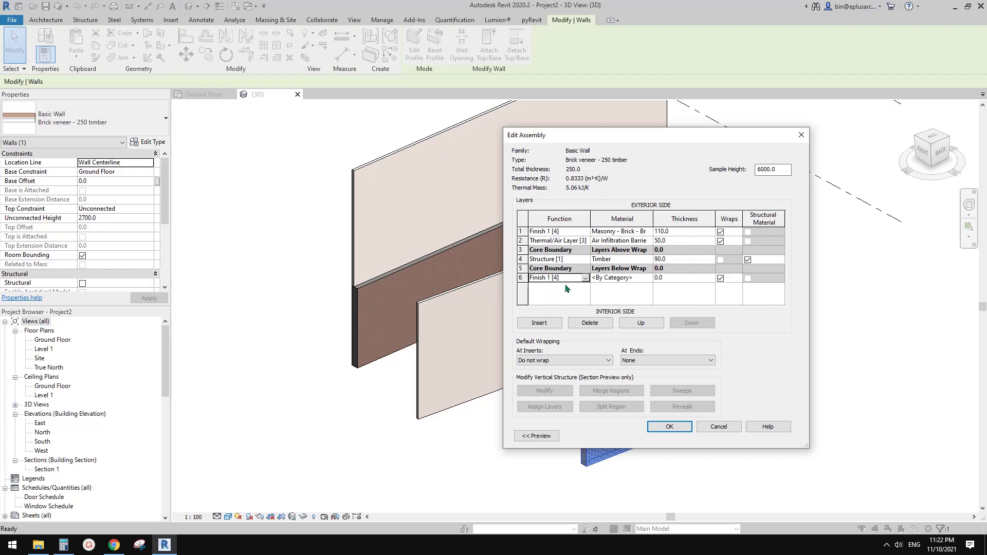
Step: Assign Gypsum Wall Board with a thickness of 10 to the brick veneer's new interior finish layer and apply the type changes
click(640, 278)
click(651, 279)
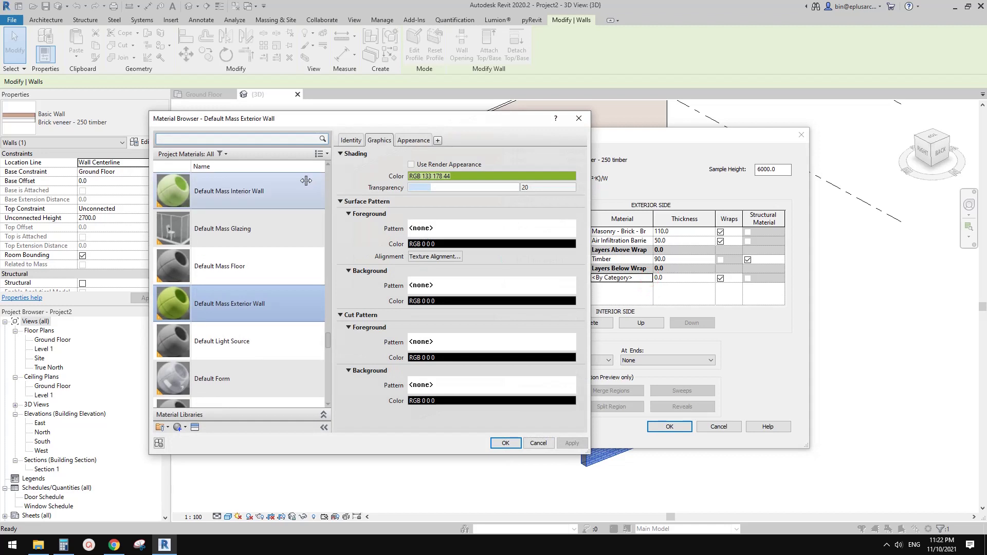
click(282, 140)
text(GYP)
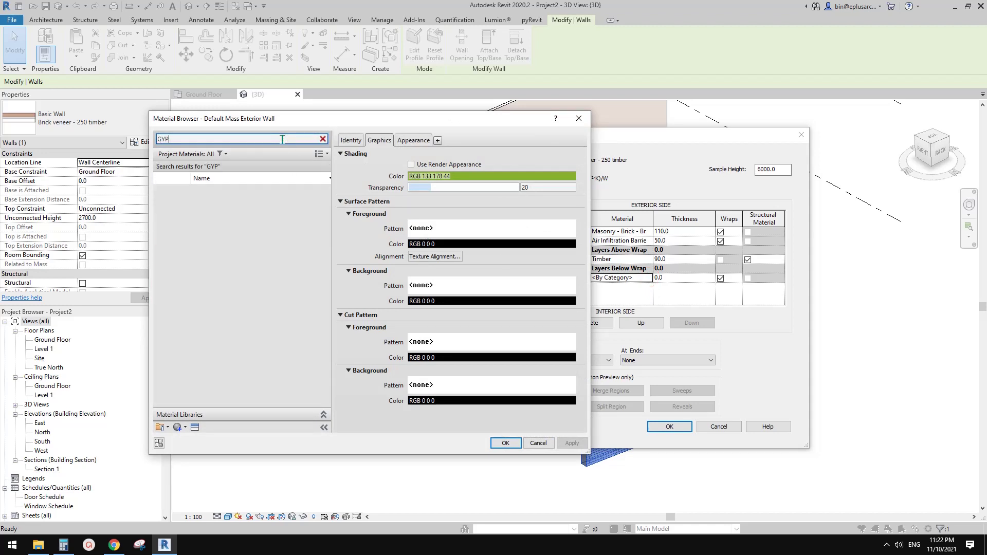
click(231, 205)
key(Return)
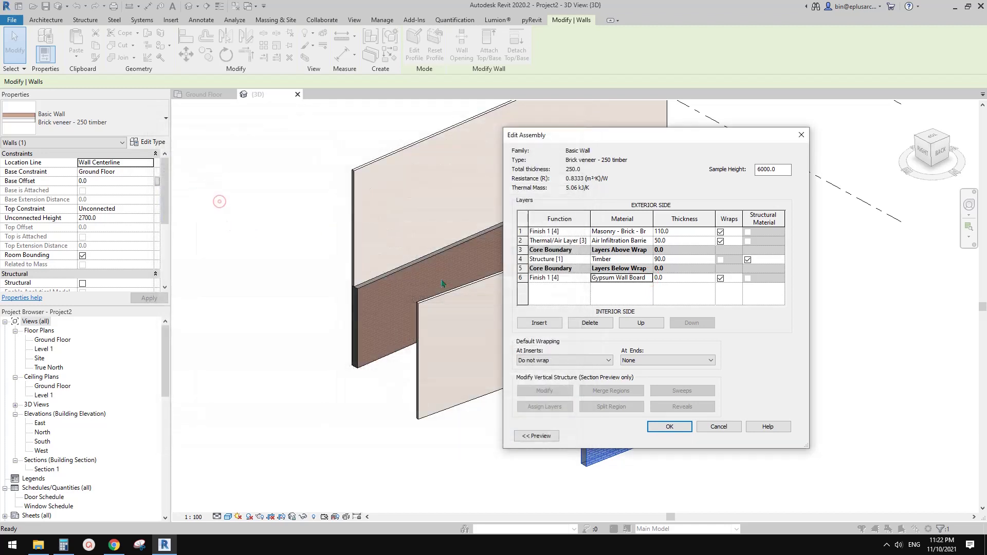
click(679, 279)
text(10)
click(669, 427)
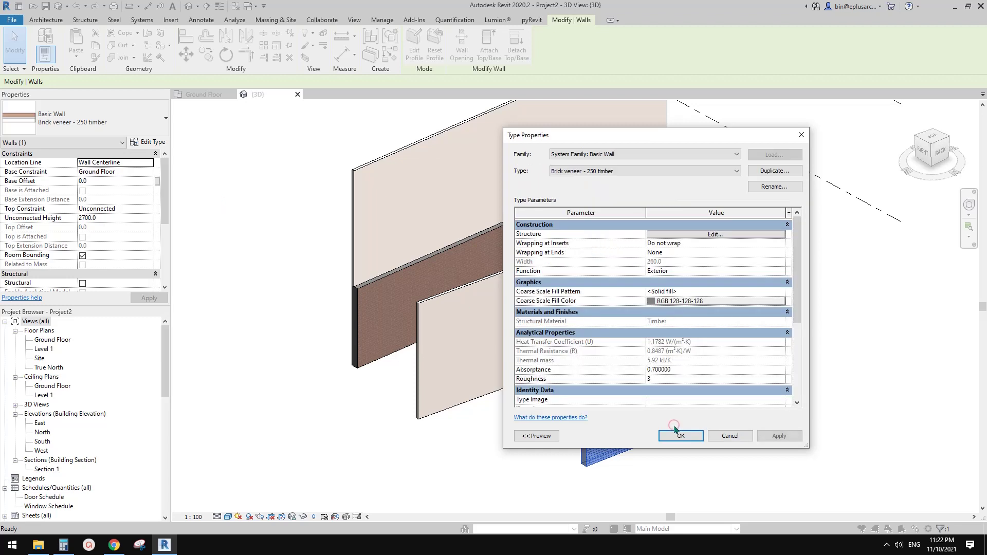
click(681, 436)
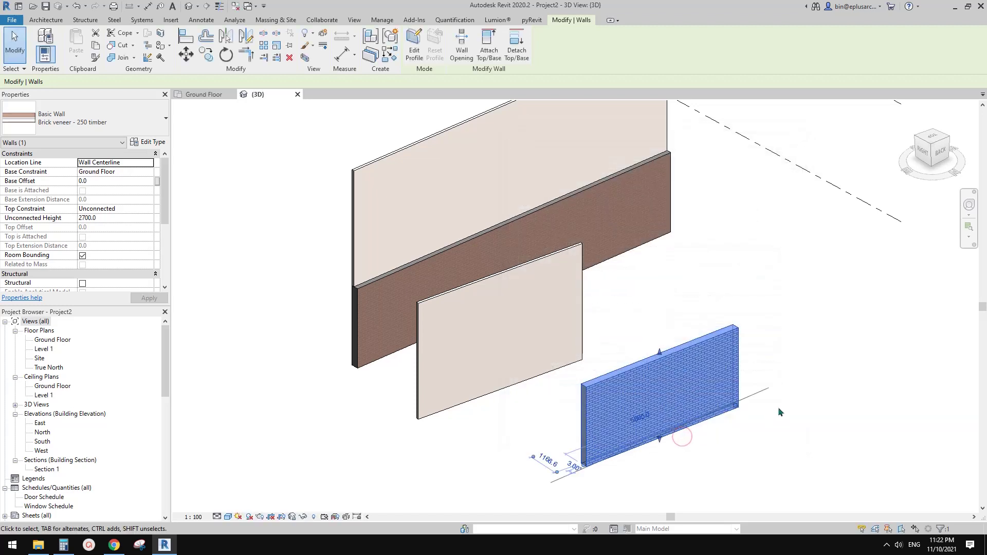
Step: Inspect the interior faces of the brick walls and the joint between the stacked wall's brick base and upper stud wall
click(777, 424)
shift+middle_drag(776, 424, 657, 355)
scroll(675, 385, up, 3)
scroll(685, 391, down, 2)
middle_drag(685, 390, 603, 329)
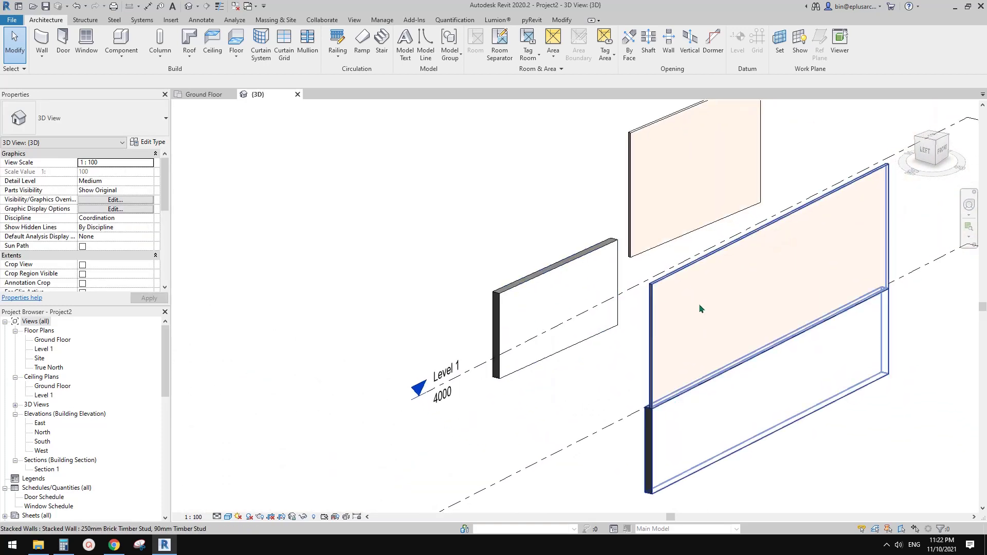
middle_drag(671, 446, 625, 392)
scroll(626, 393, down, 1)
shift+middle_drag(516, 273, 624, 360)
scroll(537, 282, up, 6)
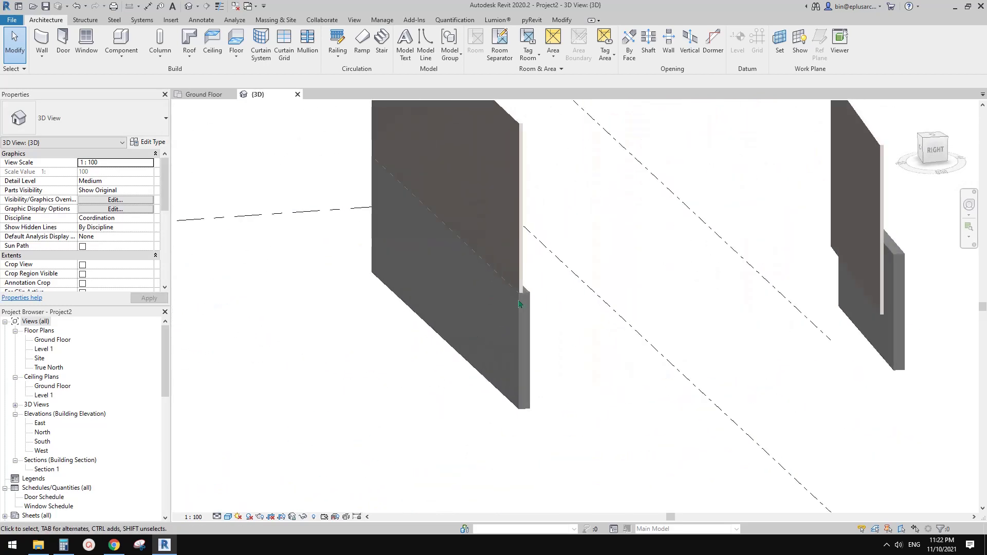
scroll(521, 265, up, 1)
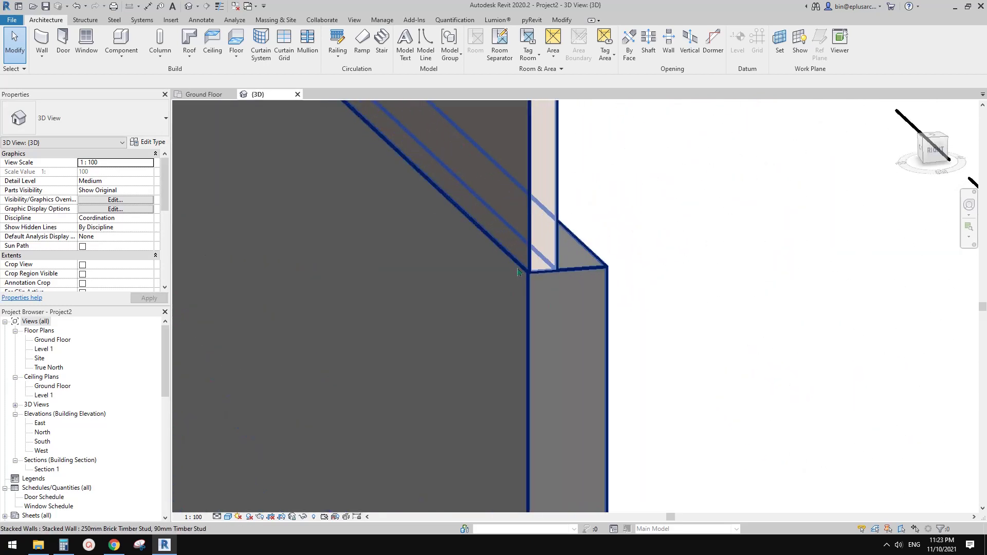
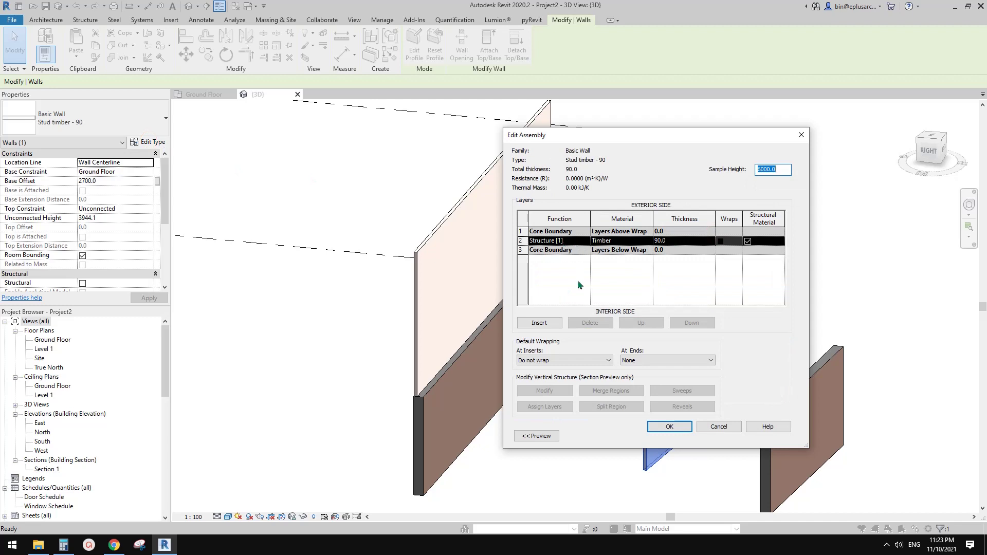
Step: Insert a layer on the interior side of the Stud timber - 90 wall, outside the core, with function Finish 1 [4]
click(539, 323)
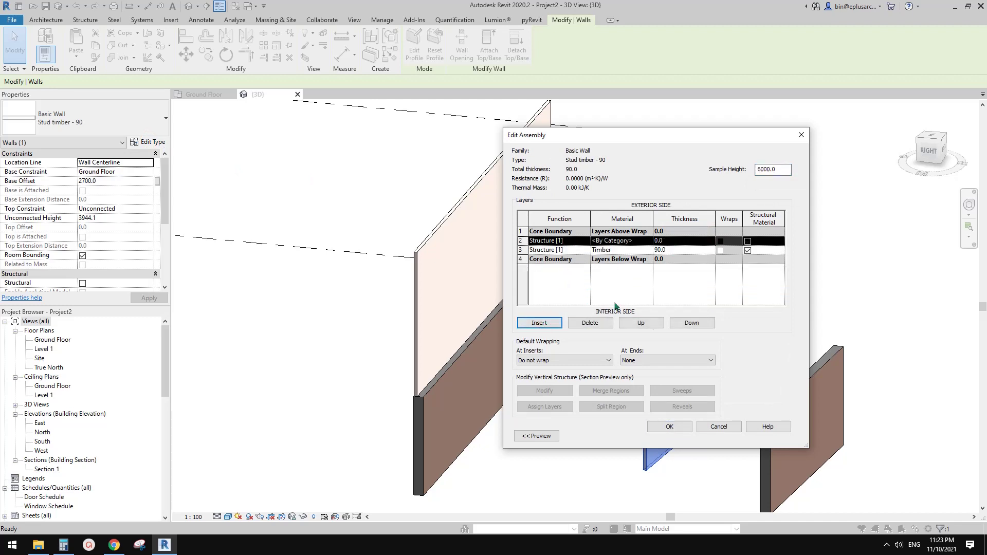
click(694, 324)
click(694, 323)
click(571, 260)
click(585, 260)
click(552, 291)
Step: Assign Gypsum Wall Board to the stud wall's interior finish layer and set its thickness to 10
click(639, 260)
click(649, 260)
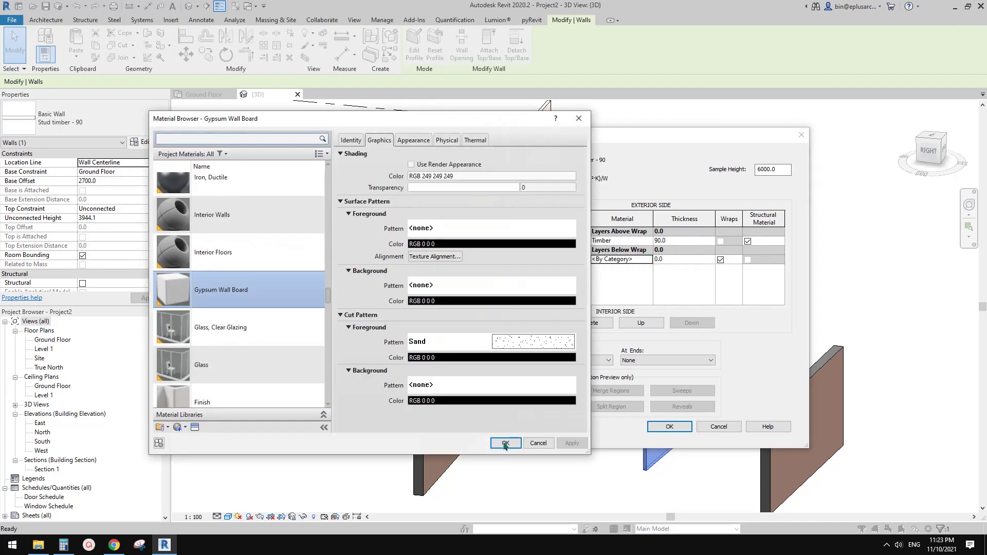
click(503, 443)
click(689, 259)
text(10)
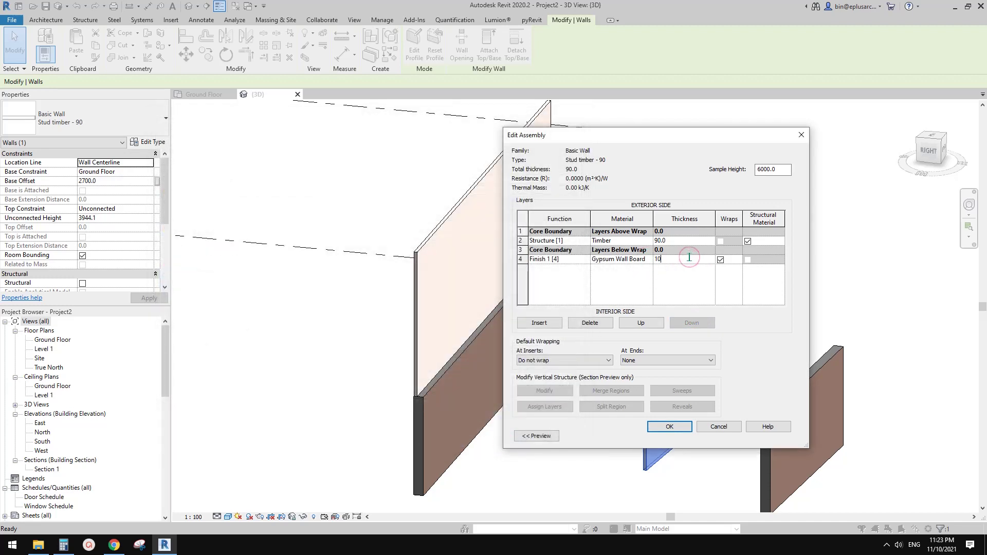
click(582, 272)
Step: Insert a Substrate [2] layer on the exterior side of the stud wall, outside the core, with a thickness of 40
click(569, 241)
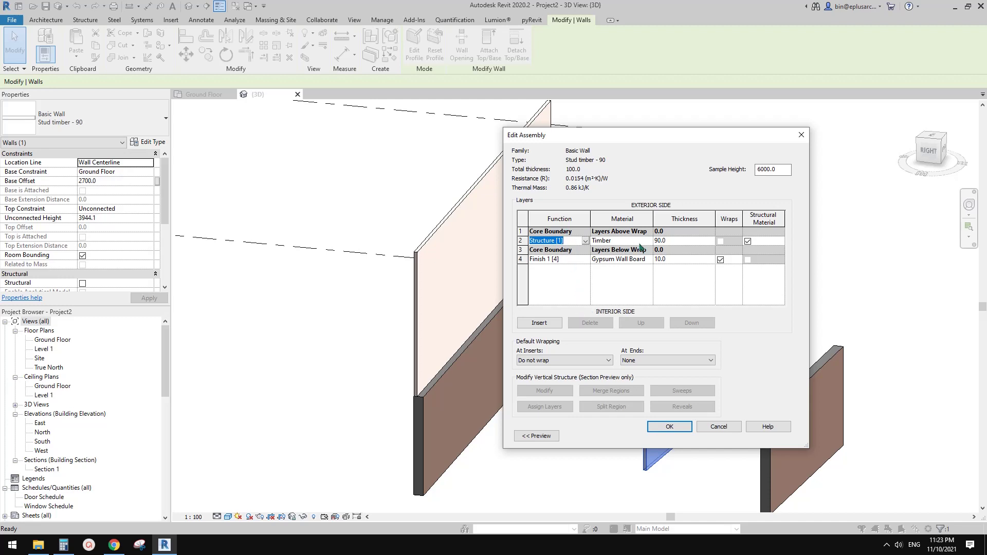
click(546, 325)
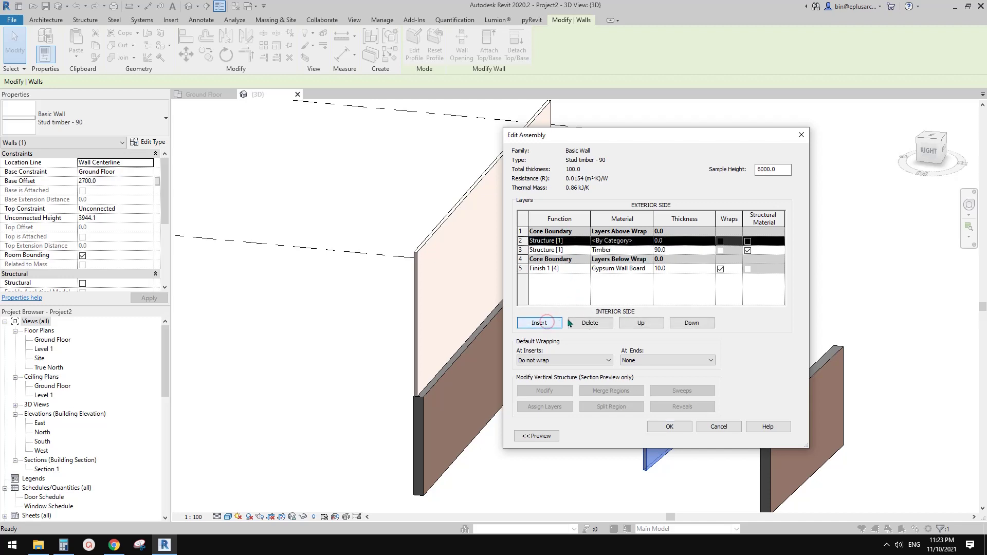
click(642, 323)
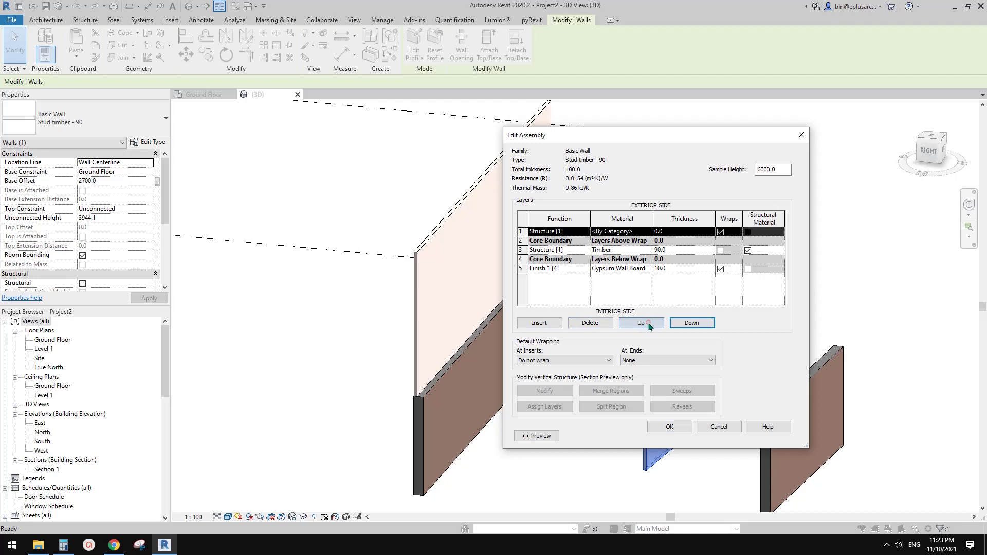
click(577, 232)
click(585, 231)
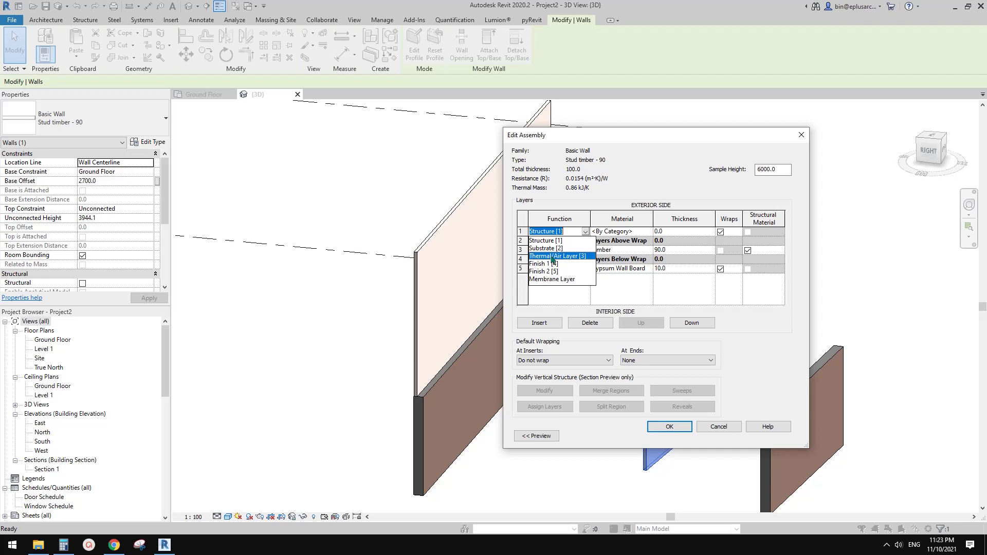
click(546, 249)
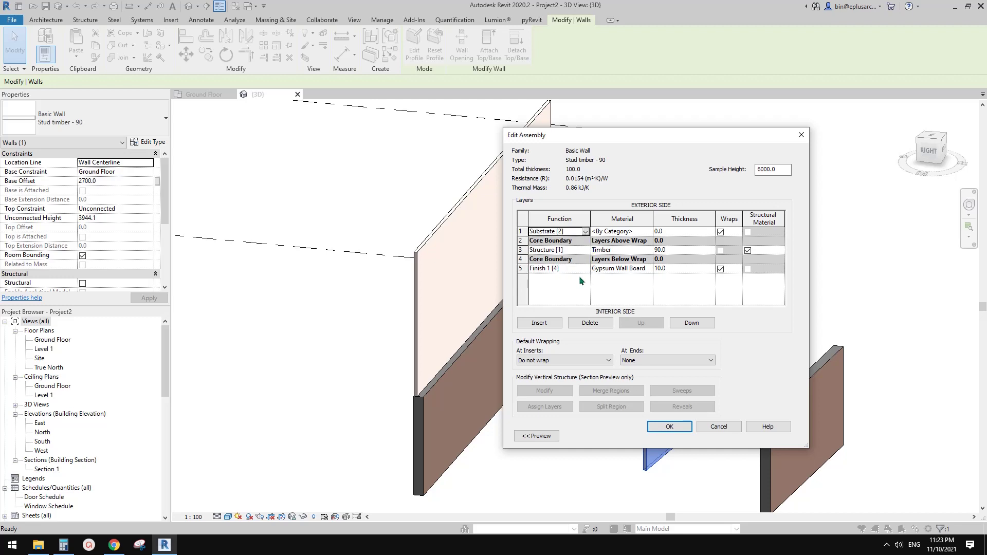
click(642, 234)
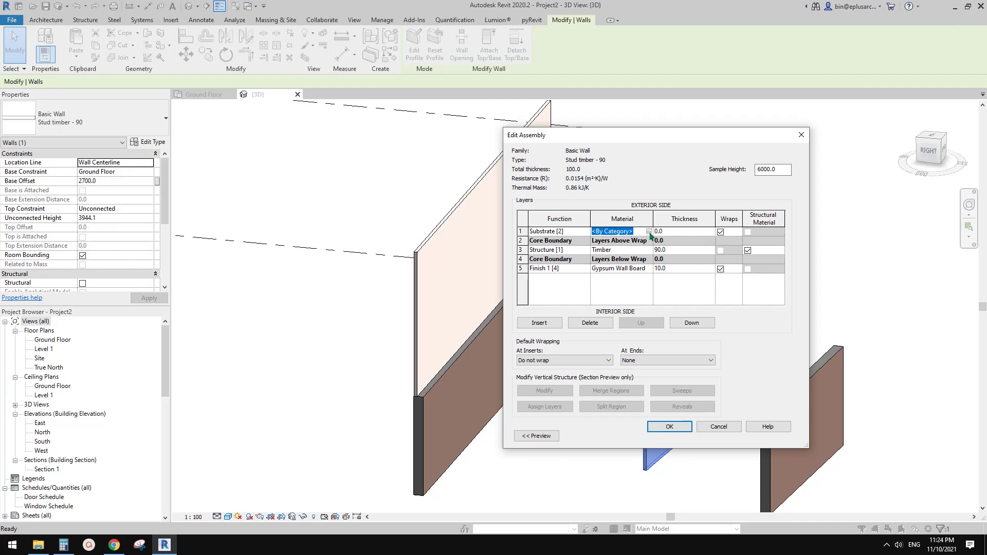
click(679, 233)
click(574, 235)
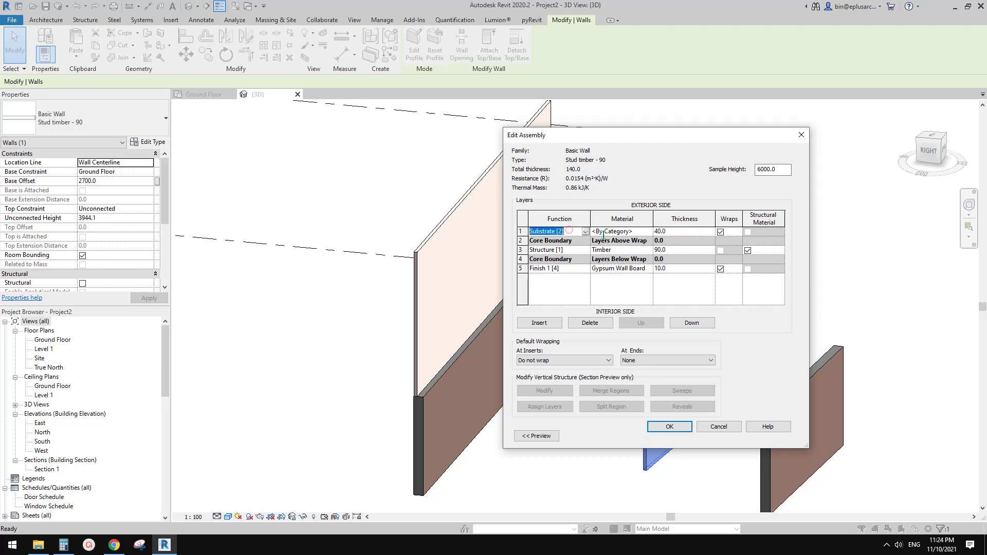
Step: Add an outermost exterior layer in front of the stud wall's substrate and set its function to Finish 1 [4]
click(568, 233)
click(540, 323)
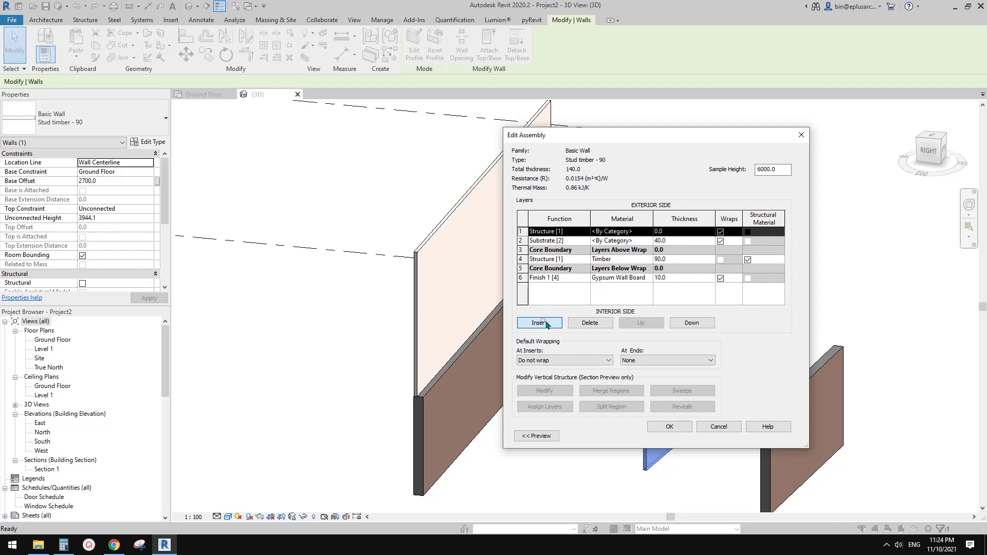
click(585, 232)
click(544, 264)
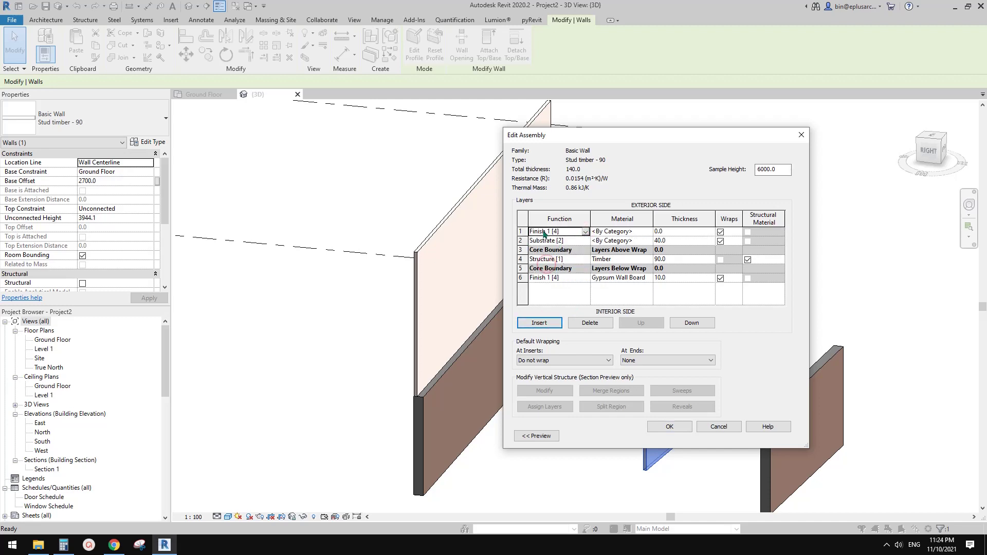
Step: Create a new material named Metal Cladding for the stud wall's exterior finish layer
click(640, 233)
click(650, 232)
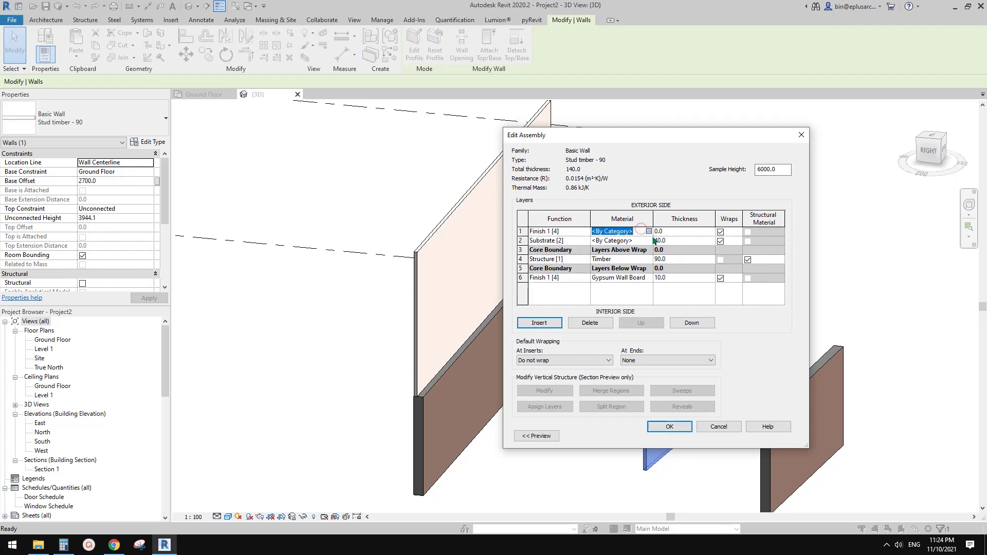
click(178, 428)
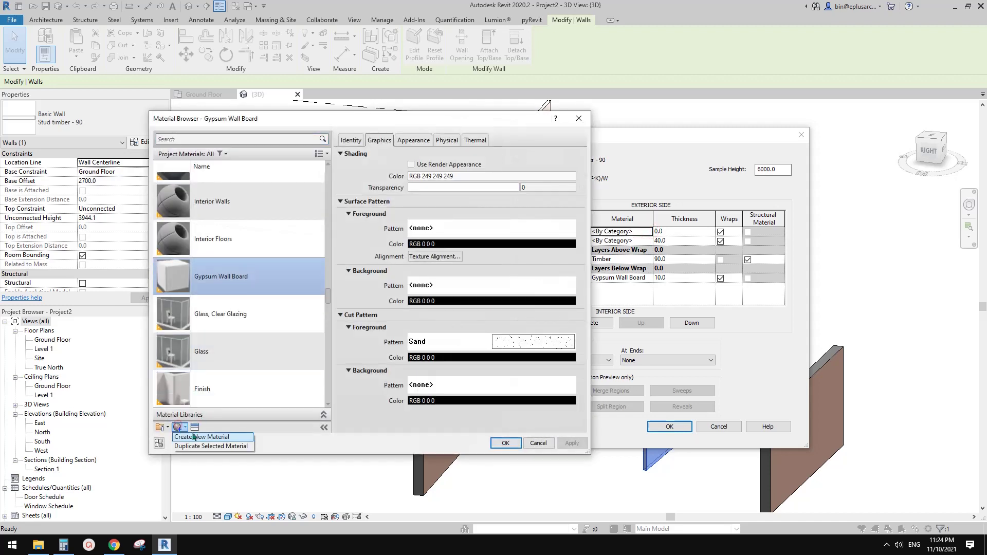
click(196, 437)
right_click(240, 299)
click(268, 312)
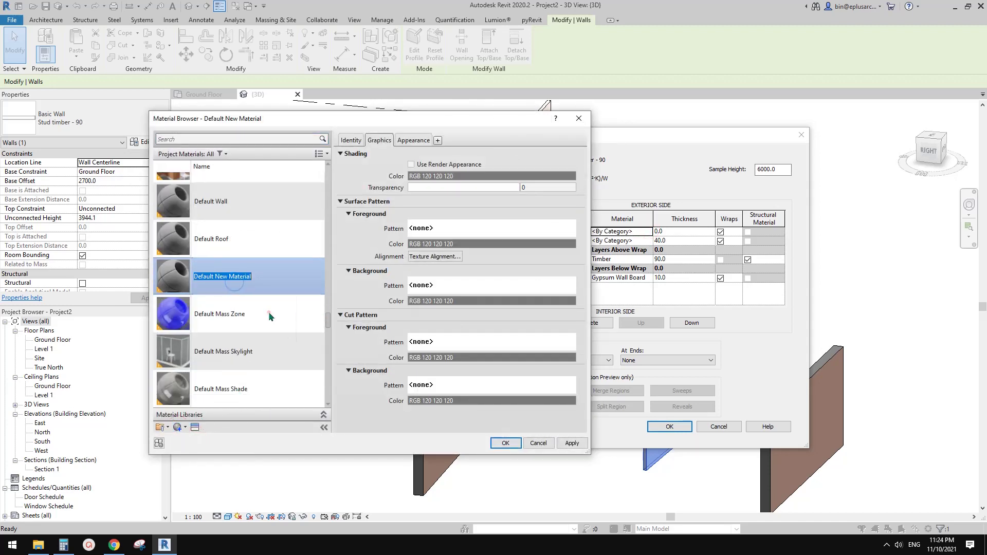
text(Metal Cladding)
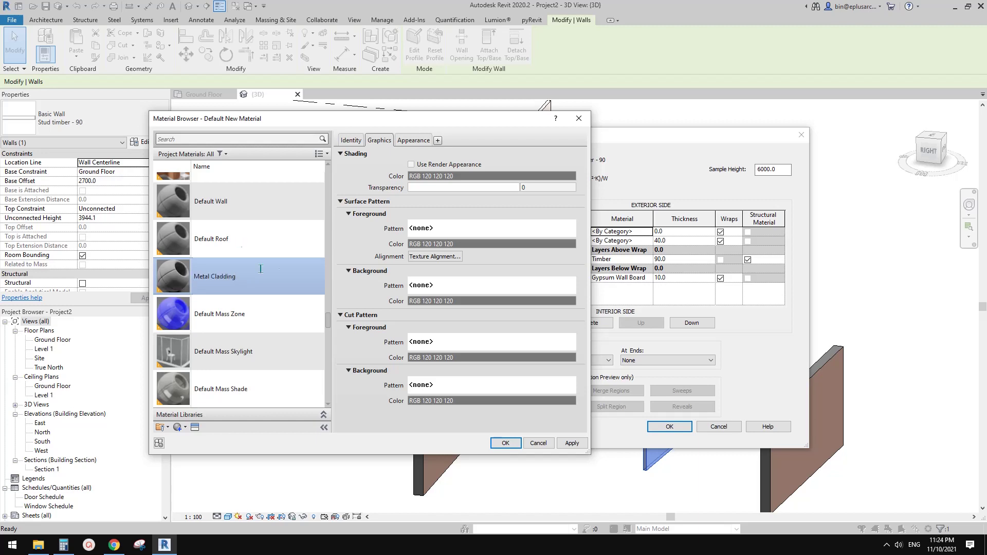
Step: Start a new model fill pattern named Vertical 100 for Metal Cladding's foreground surface pattern
click(455, 229)
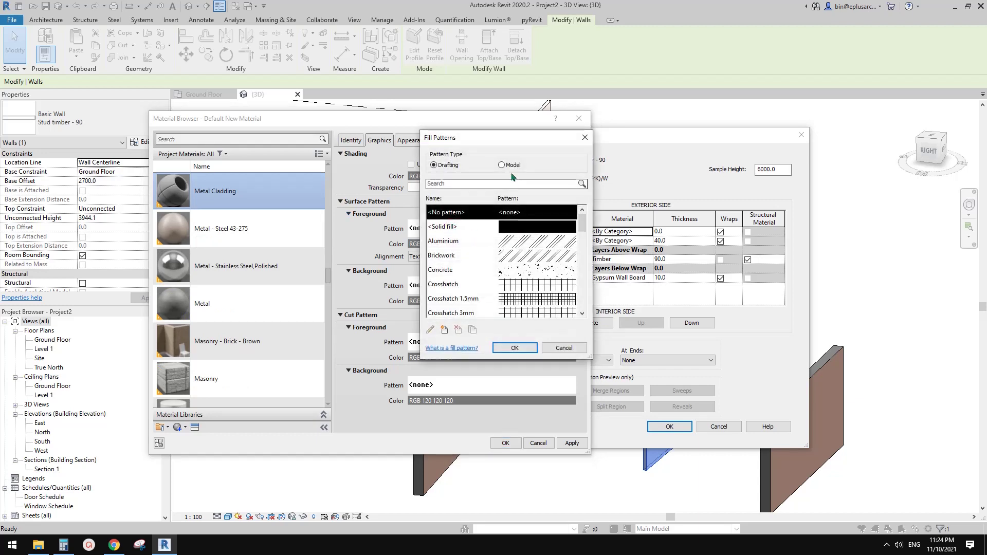
click(509, 165)
drag(583, 232, 585, 286)
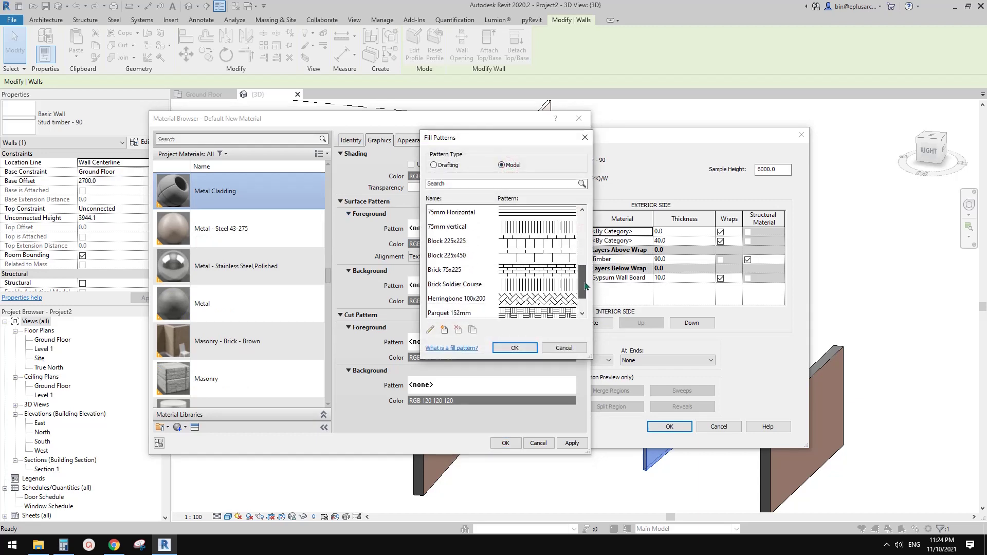
click(444, 330)
text(Vertical 100)
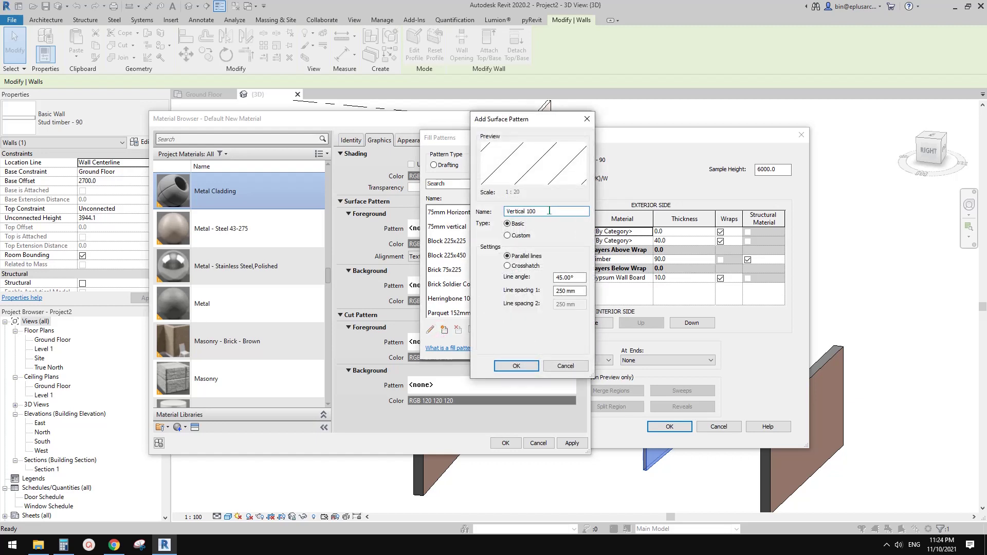
Step: Set the new pattern's line angle to 90° and line spacing to 100 mm, and assign it and the Metal Cladding material
click(565, 278)
double_click(580, 280)
text(90)
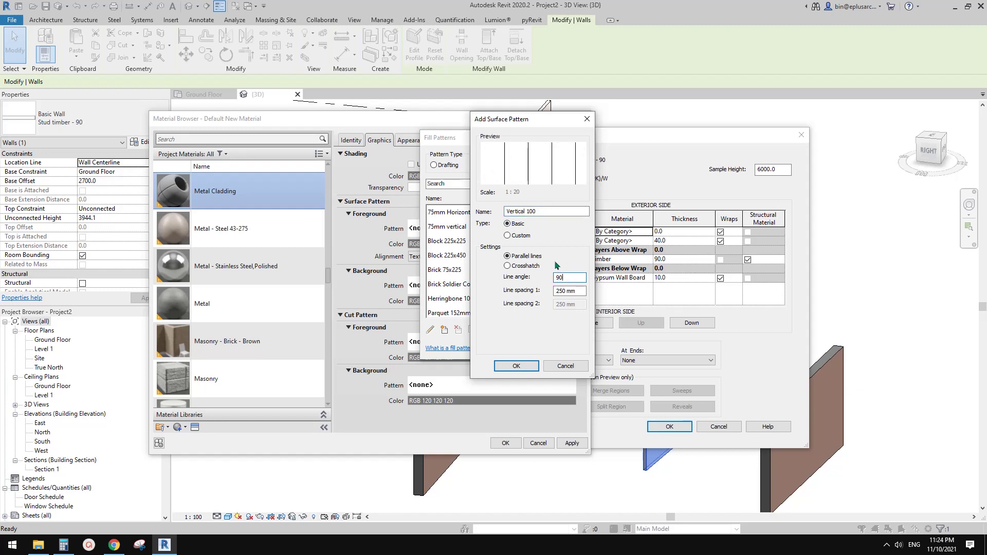
double_click(575, 291)
text(100)
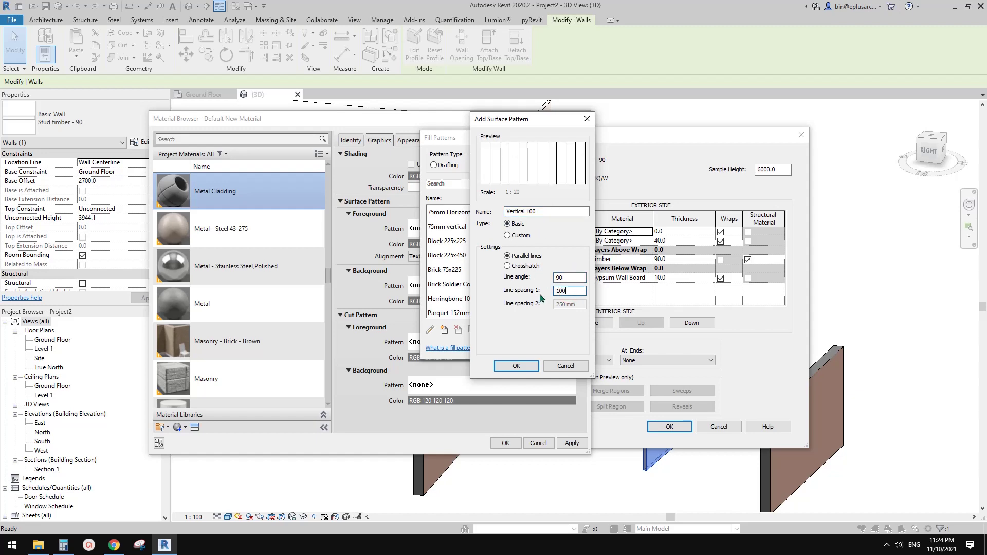
click(516, 366)
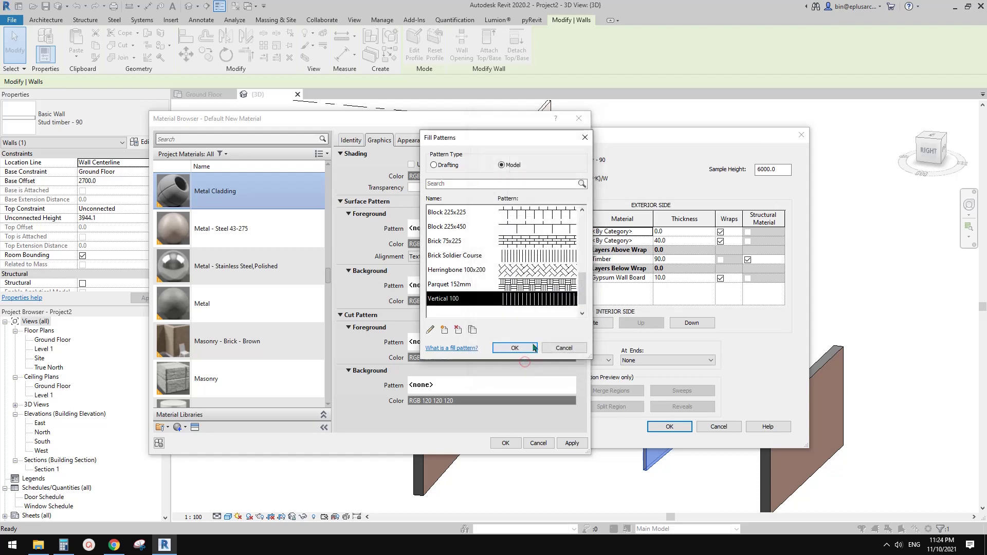
click(517, 344)
click(506, 442)
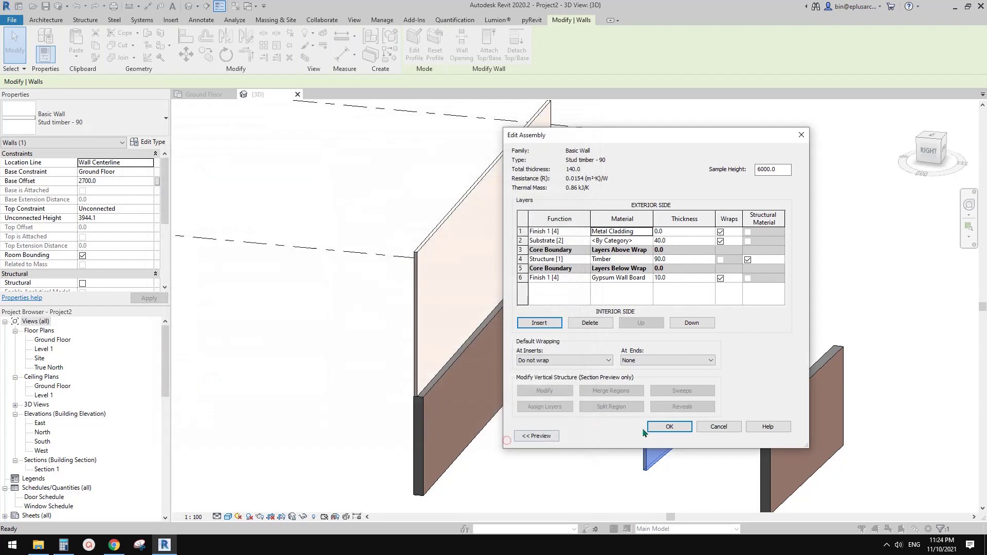
Step: Set the Metal Cladding layer's thickness to 20 and accept the stud wall's layer structure
click(668, 232)
drag(591, 135, 557, 133)
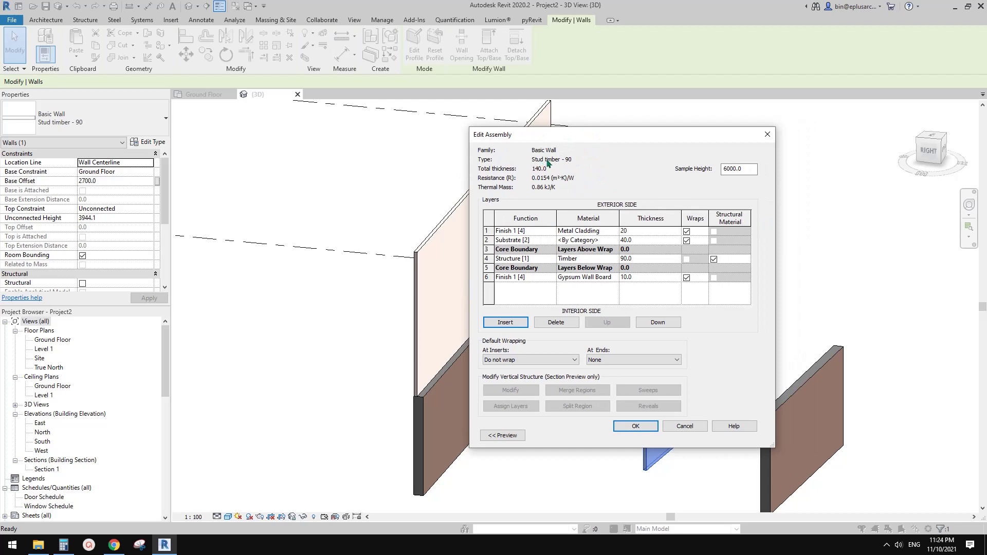
click(635, 427)
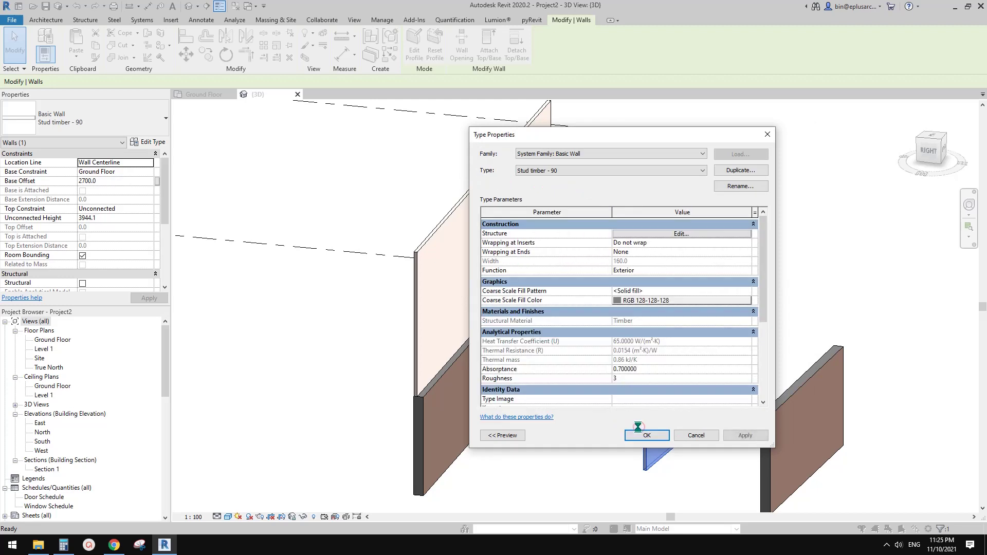
Step: Rename the stud wall type as Stud timber - 160 Metal Cladding
click(741, 186)
click(638, 299)
double_click(617, 298)
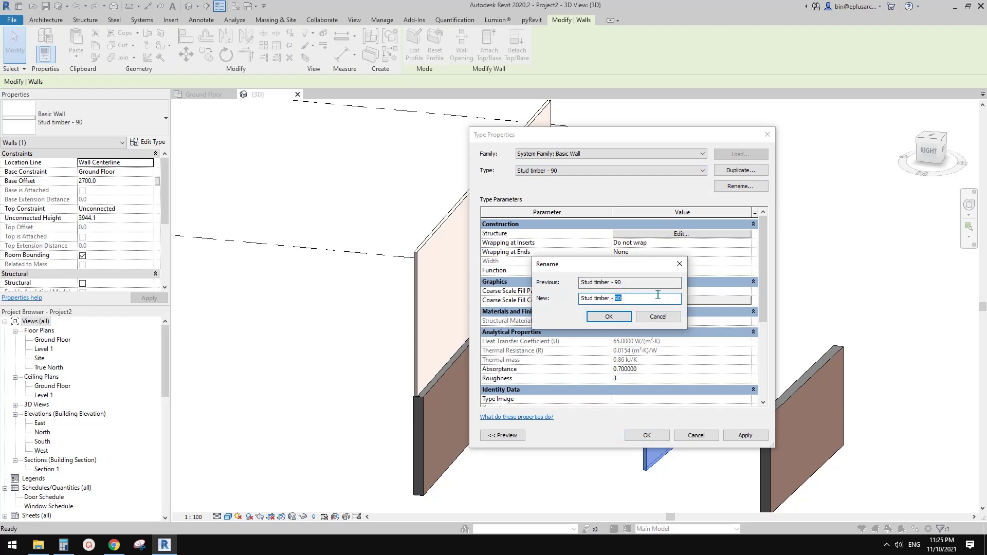
drag(616, 264, 619, 300)
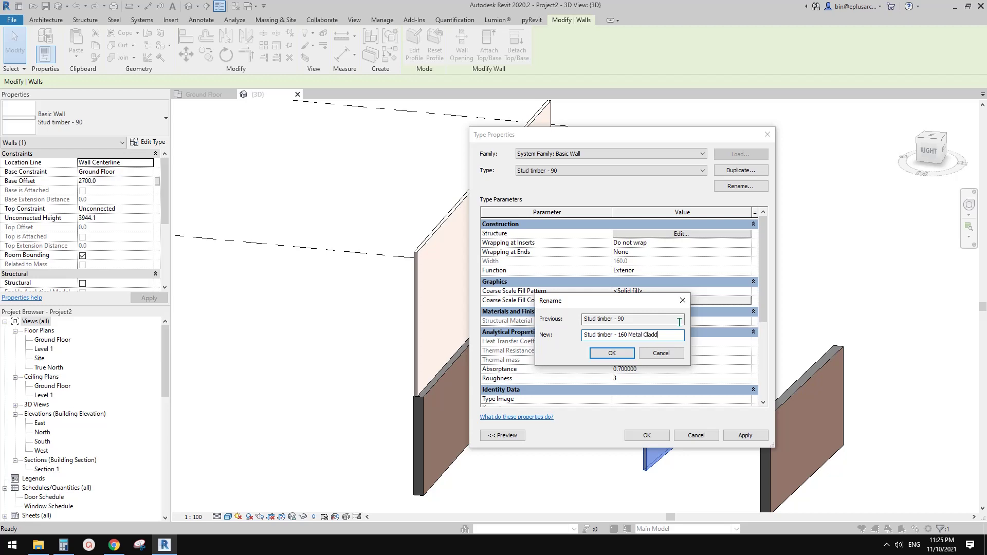
click(612, 353)
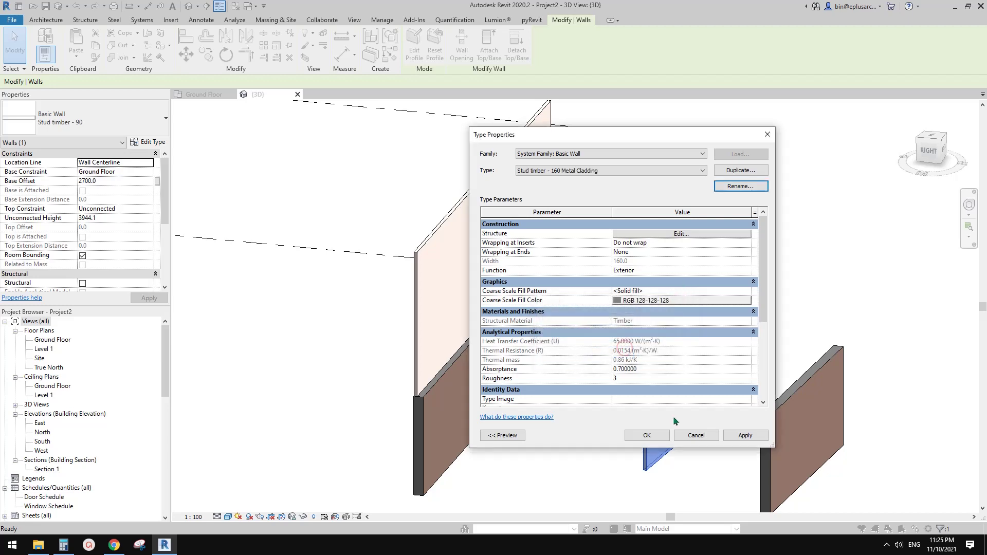
click(647, 436)
Step: Select the stacked wall and examine how its metal-clad upper part meets the brick base
scroll(514, 280, up, 6)
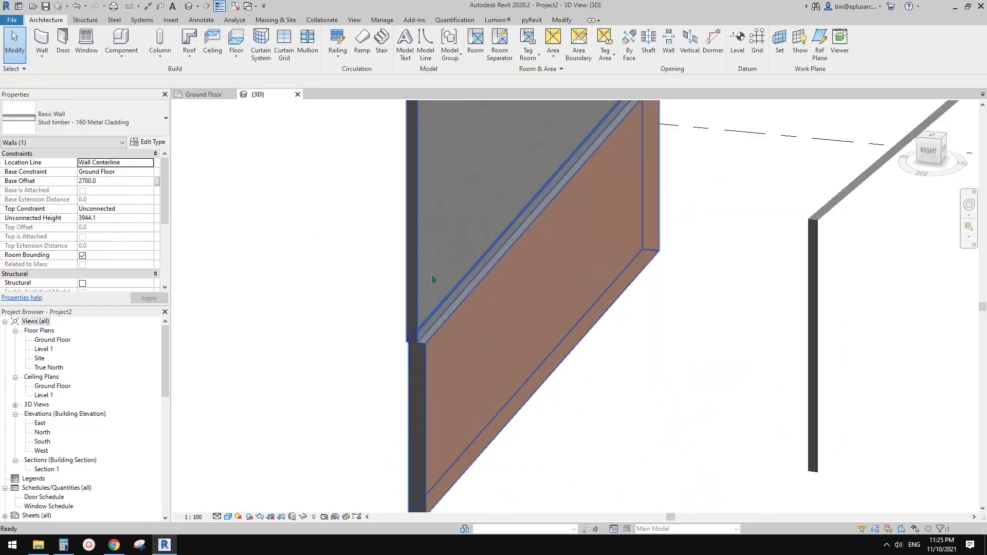
shift+middle_drag(423, 311, 591, 331)
scroll(612, 330, down, 2)
key(Escape)
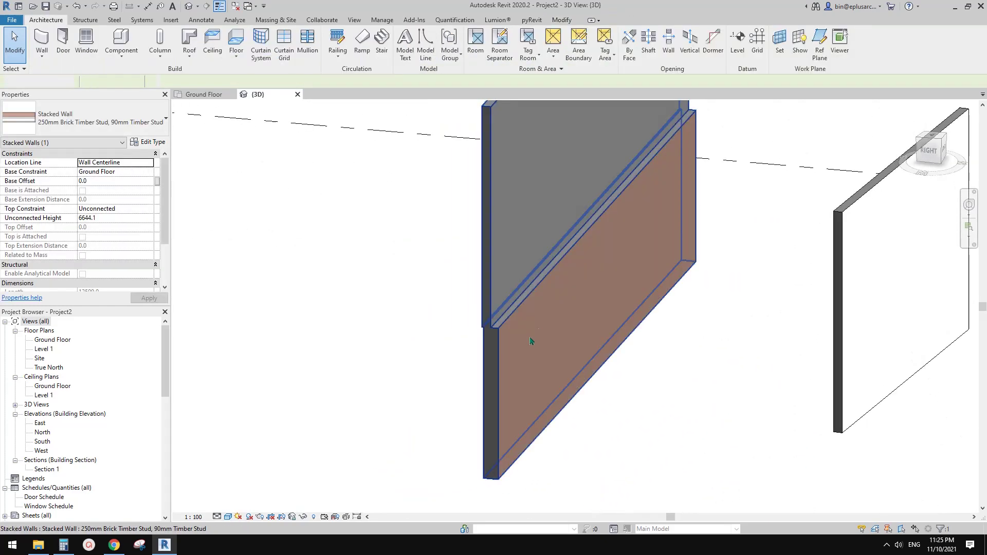
shift+middle_drag(512, 323, 474, 302)
click(505, 324)
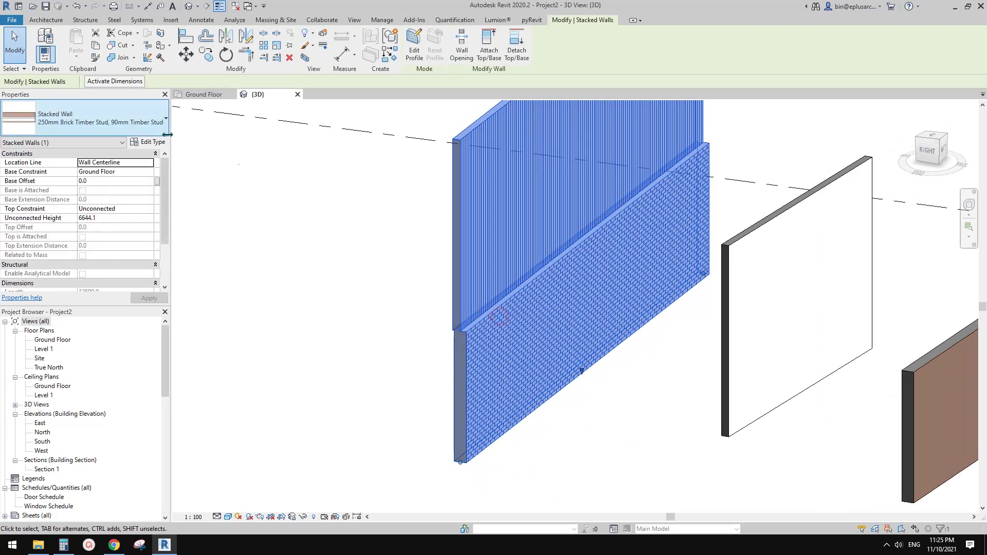
middle_drag(438, 226, 458, 230)
shift+middle_drag(363, 239, 595, 379)
Step: Set the stud wall component's offset to -45 in the stacked wall type's structure
click(149, 143)
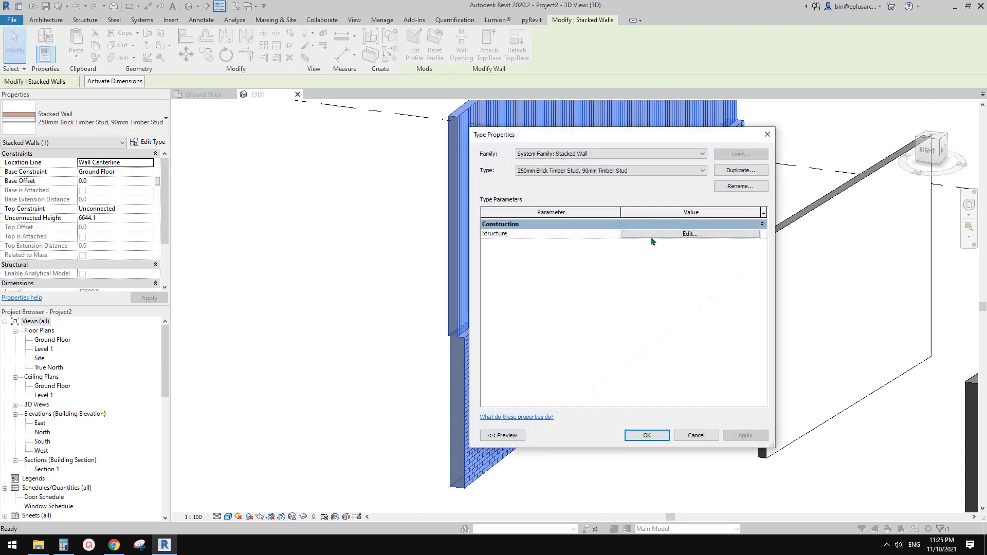
click(661, 234)
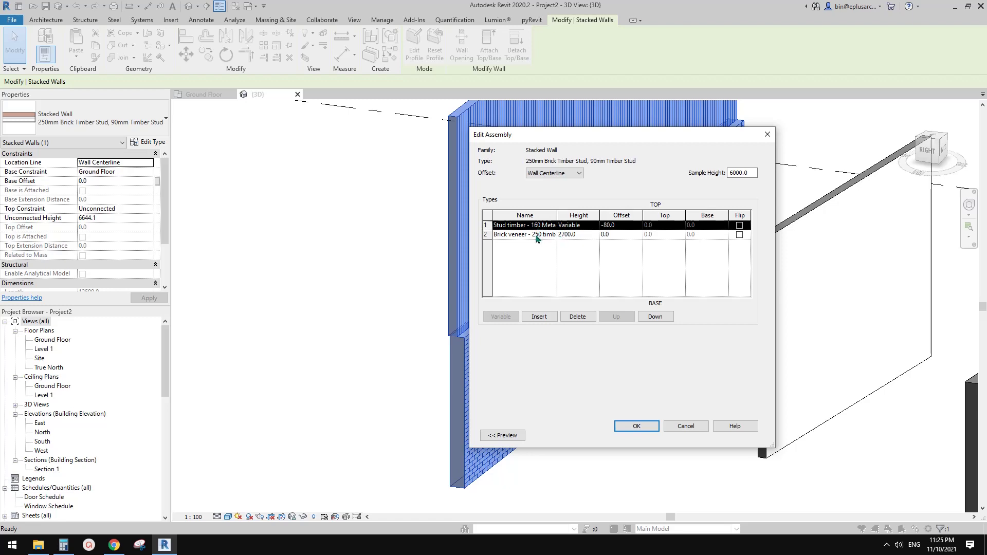
click(613, 225)
text(-)
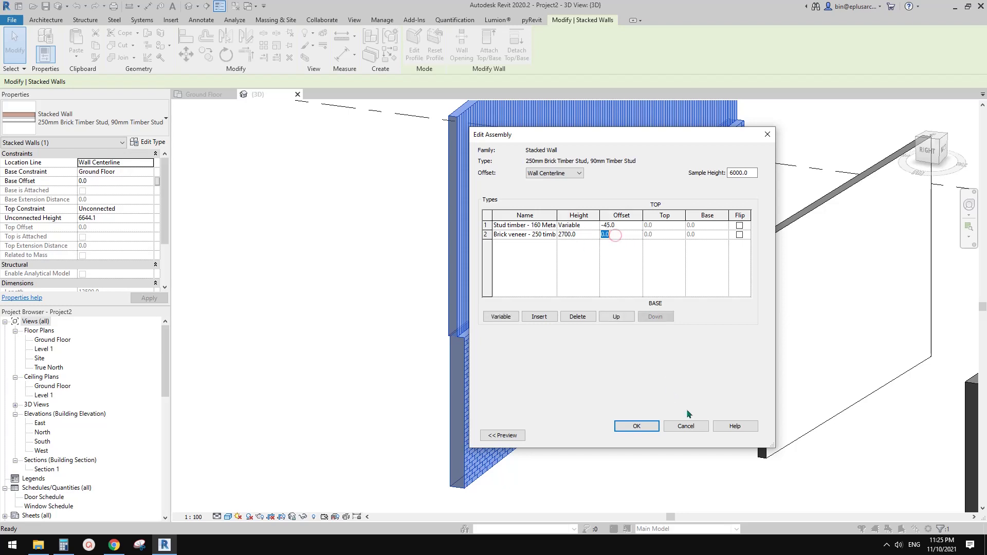
click(647, 425)
click(745, 436)
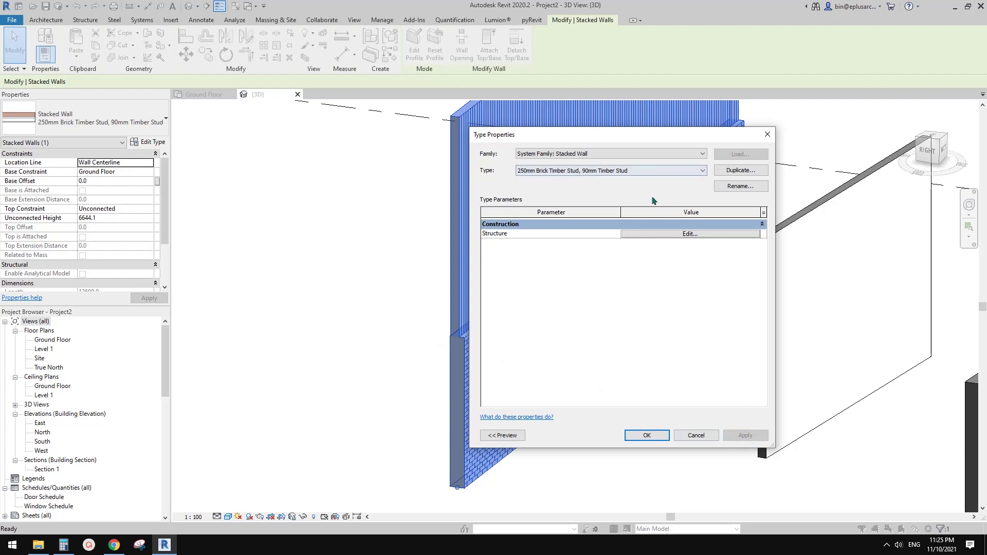
Step: Align the stacked wall type's components by Finish Face: Interior and set the stud wall component's offset to 0
click(676, 234)
click(562, 174)
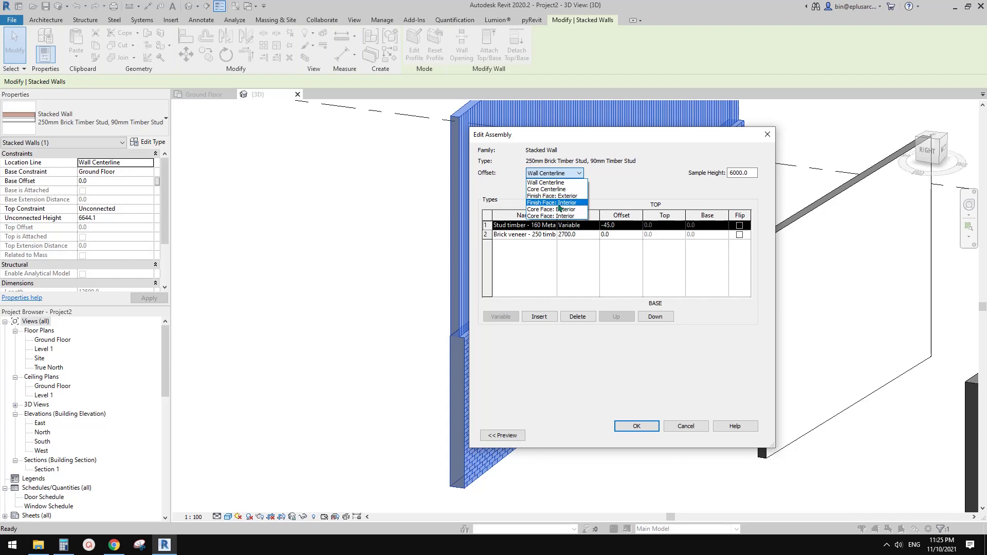
click(546, 206)
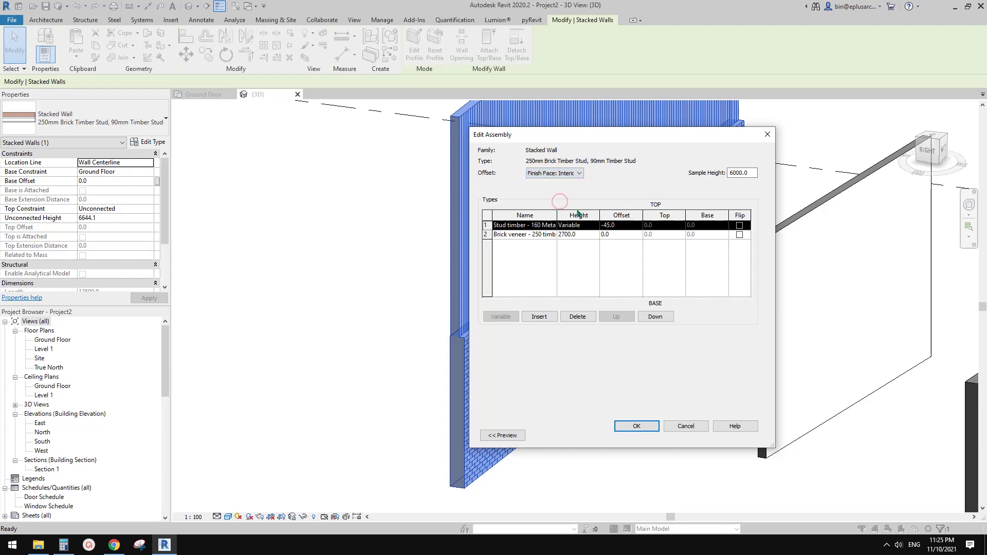
click(622, 225)
text(0)
click(627, 235)
click(638, 427)
click(738, 436)
click(644, 432)
Step: Inspect the stacked wall from its interior and exterior sides to check the alignment of its component faces
scroll(543, 357, down, 2)
shift+middle_drag(540, 359, 752, 364)
key(Escape)
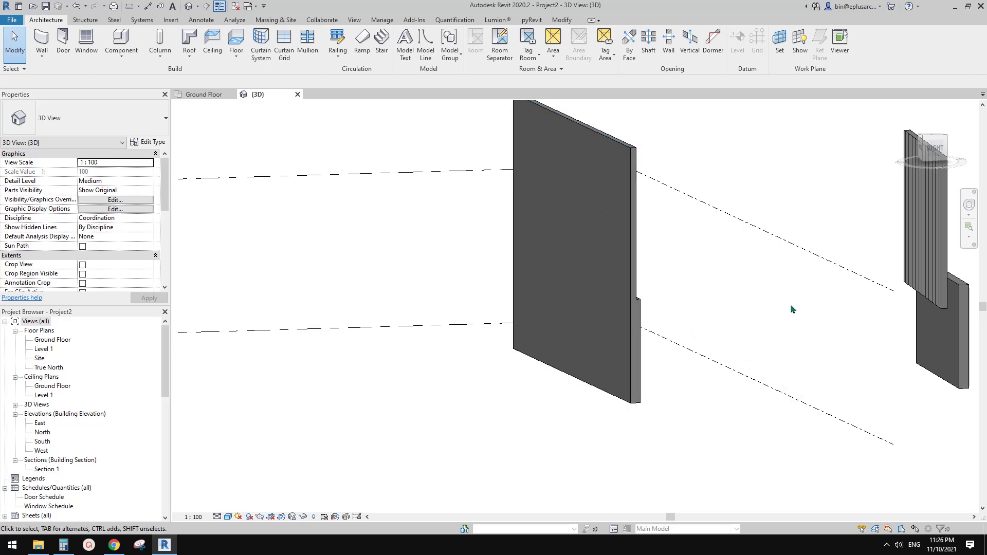
shift+middle_drag(793, 309, 615, 331)
click(530, 302)
shift+middle_drag(531, 302, 542, 327)
key(Escape)
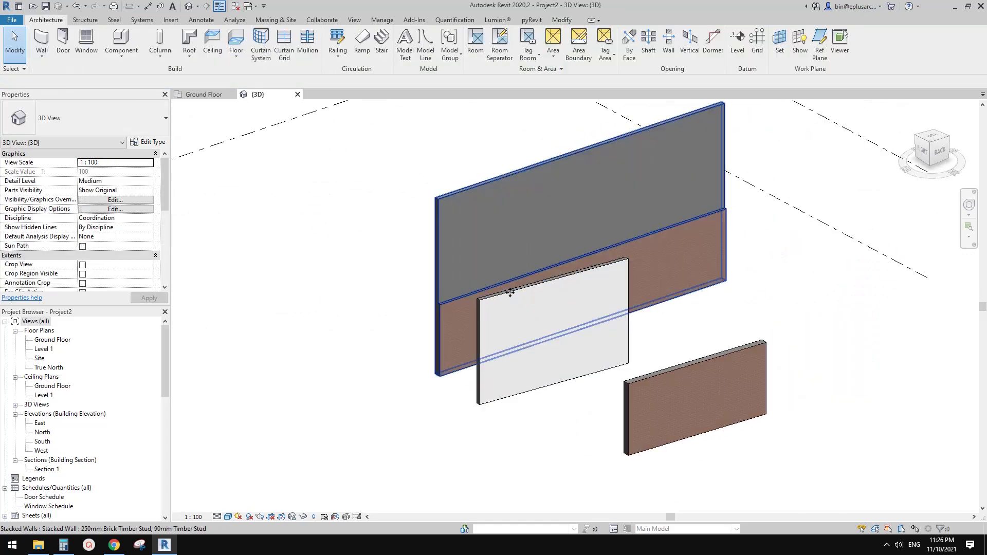
click(510, 293)
shift+middle_drag(510, 292, 631, 265)
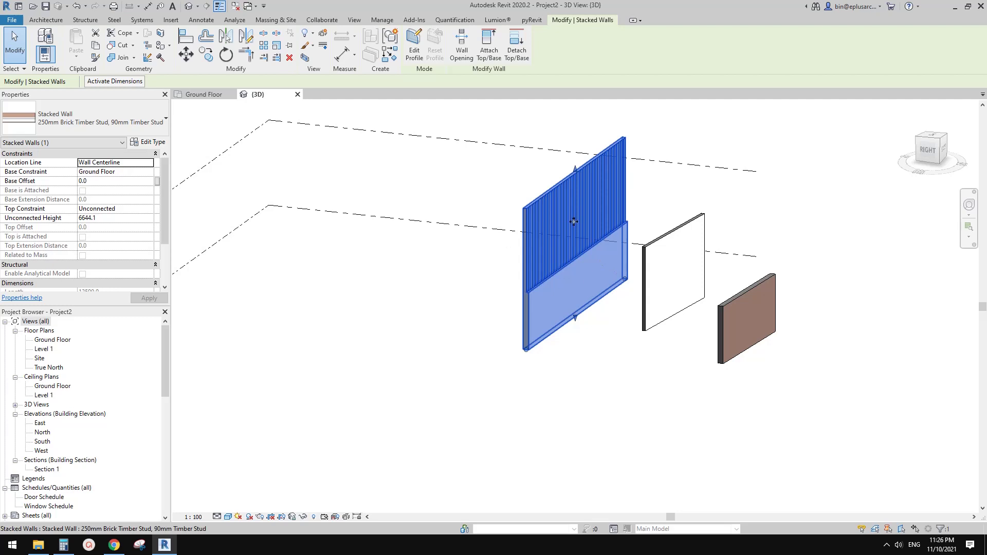
shift+middle_drag(569, 278, 577, 316)
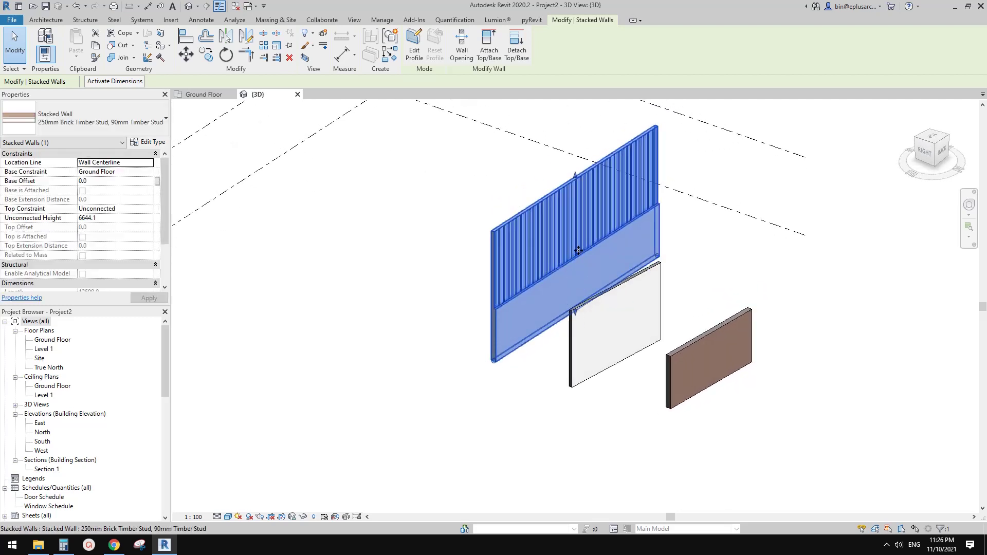
Step: Draw a second wall of the same stacked type beside the existing one using Create Similar
scroll(564, 278, down, 1)
middle_drag(563, 279, 592, 239)
key(c)
key(s)
click(464, 303)
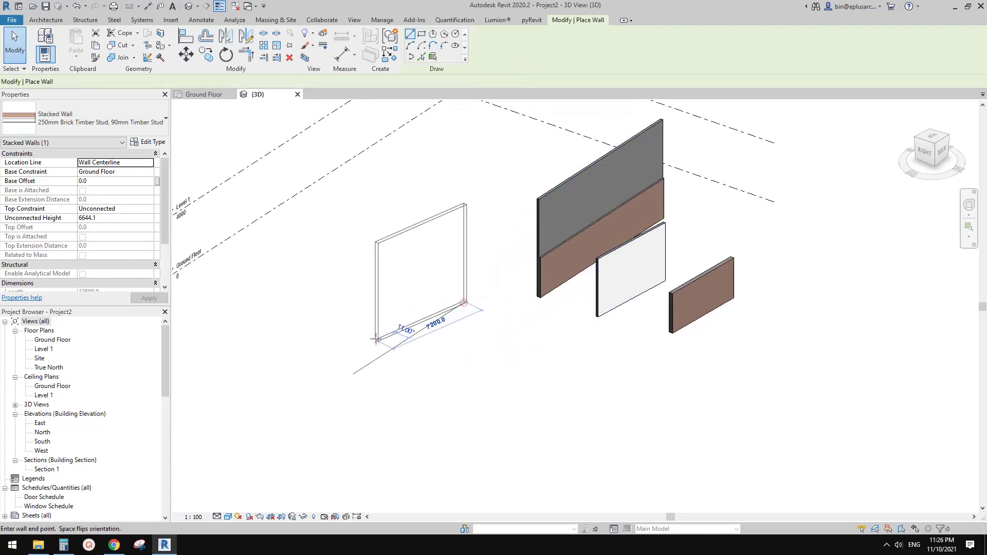
click(353, 242)
key(Escape)
key(Escape)
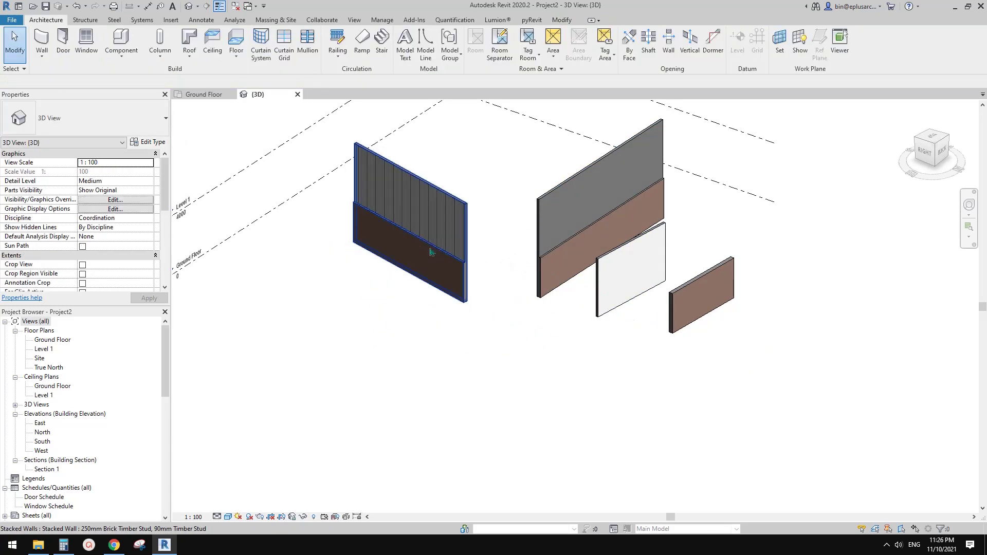
Step: Draw a third stacked wall of the same type about 8100 mm long behind the other two
click(430, 249)
middle_drag(449, 244, 455, 306)
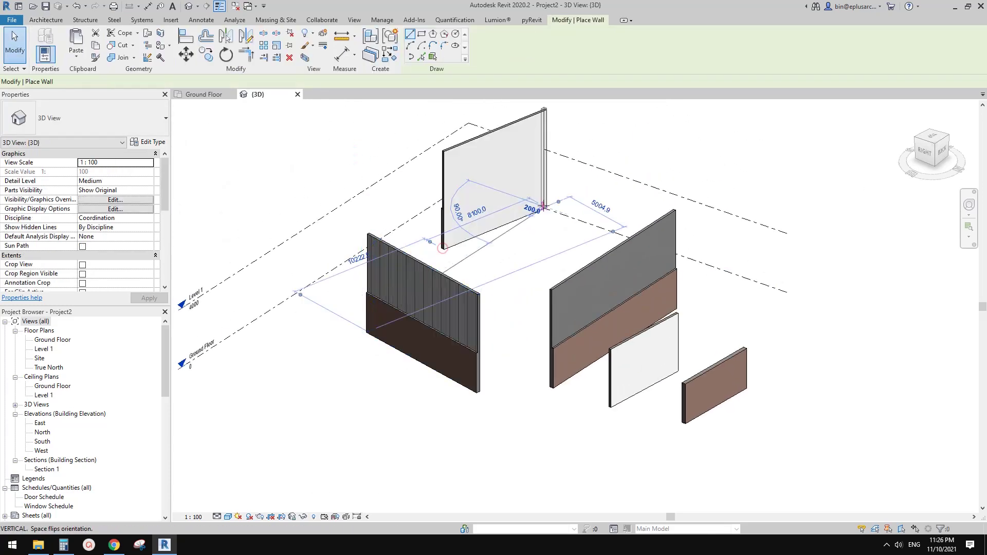
key(Escape)
key(Escape)
Step: Review the component structure of the original stacked wall's type and close it without changes
click(574, 346)
scroll(574, 346, up, 2)
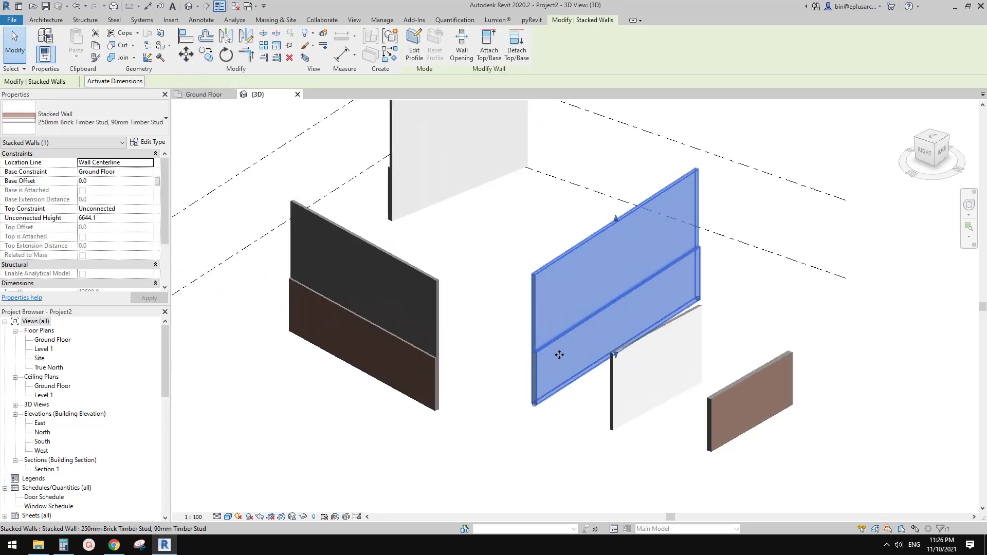
click(149, 142)
click(670, 237)
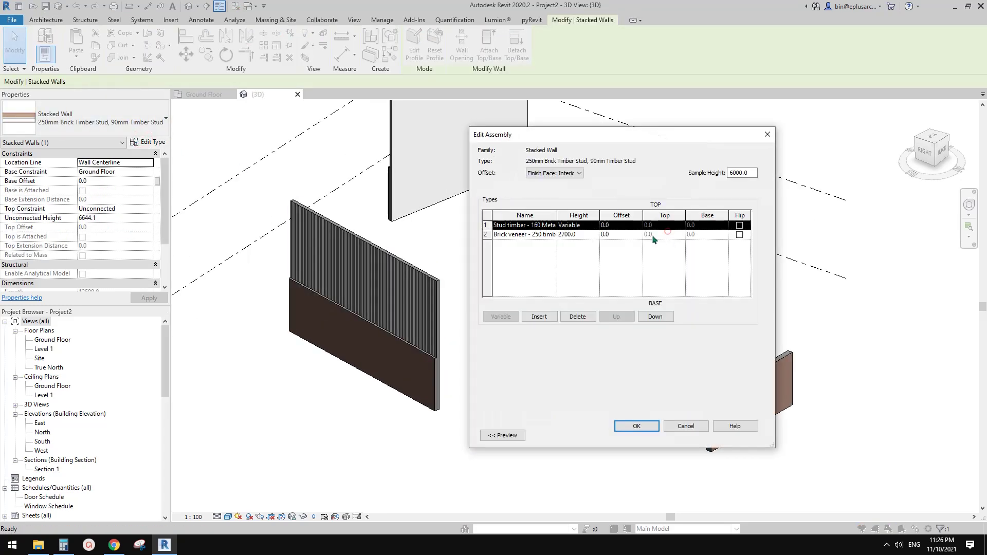
click(767, 135)
key(Escape)
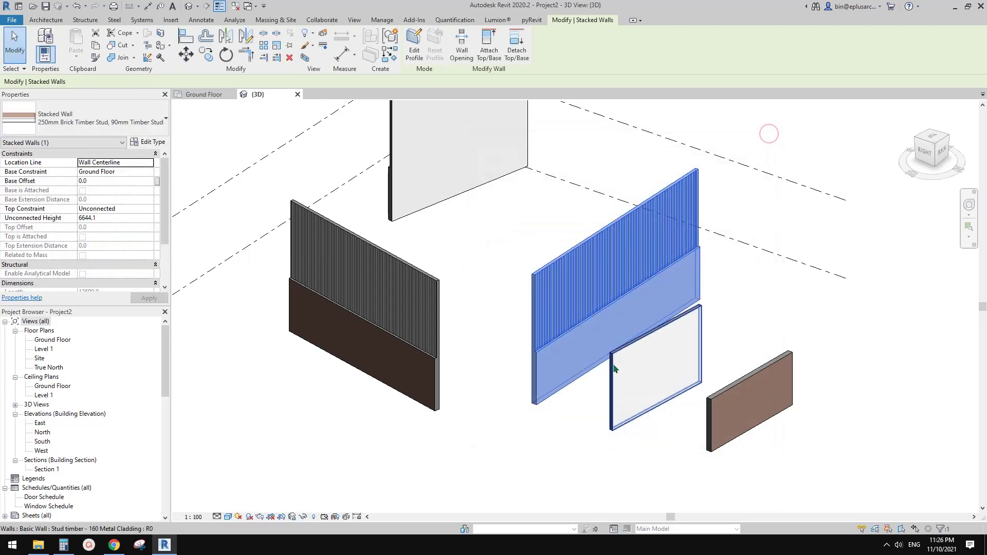
key(Escape)
scroll(534, 364, up, 2)
middle_drag(534, 363, 565, 359)
scroll(502, 350, down, 2)
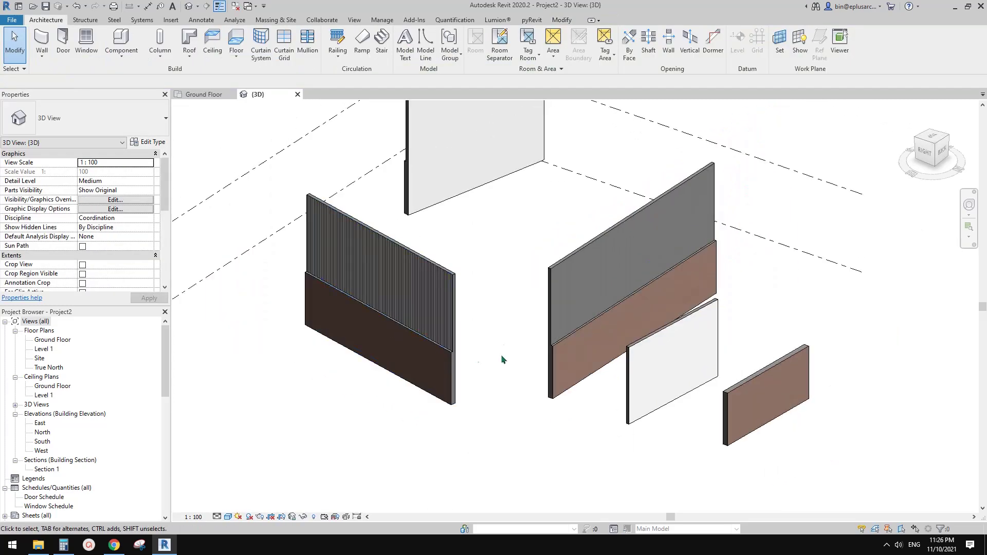
Step: Trim the original stacked wall and the second stacked wall to meet at a corner
middle_drag(728, 415, 704, 374)
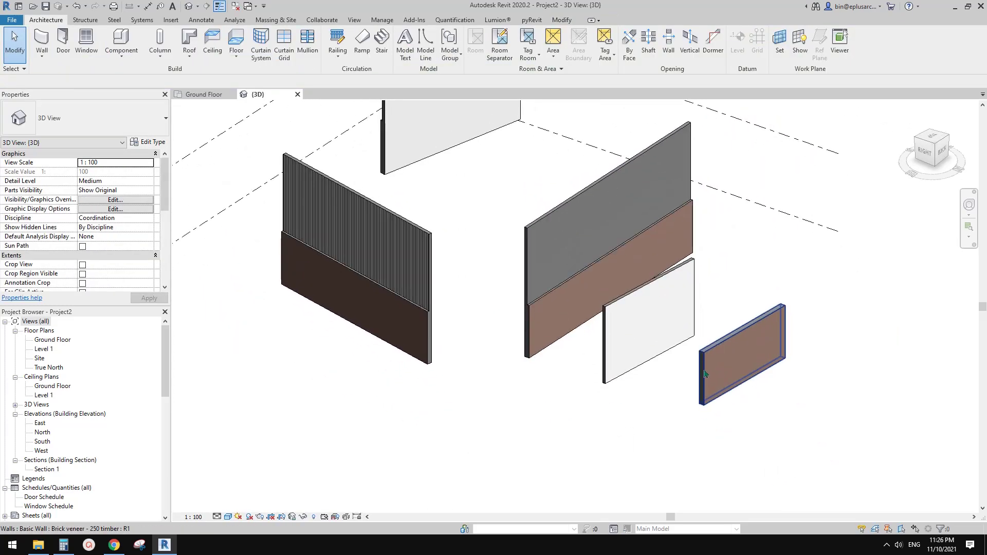
click(735, 360)
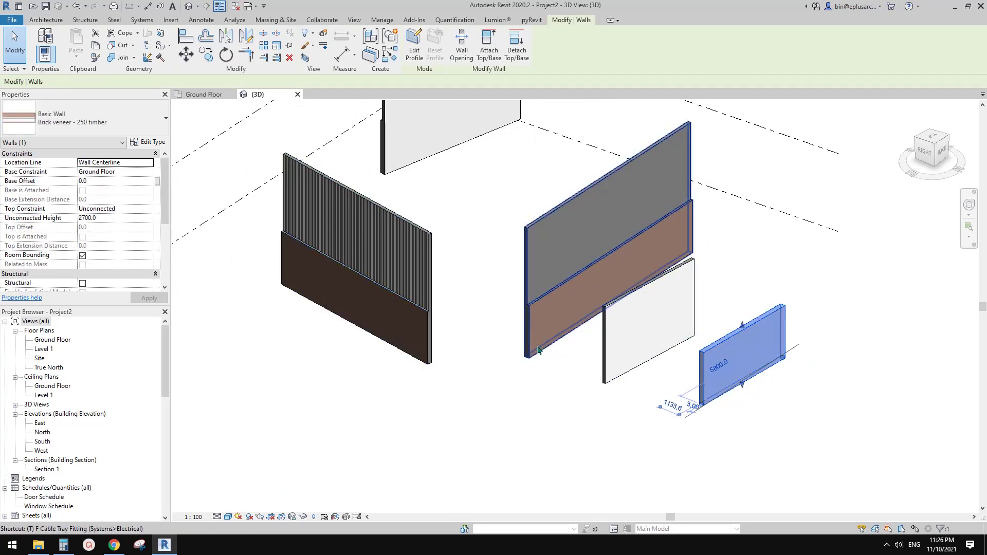
key(t)
key(r)
click(552, 296)
click(393, 297)
Step: Trim the third stacked wall to form a corner with the far end of the second one
scroll(453, 304, down, 1)
shift+middle_drag(463, 303, 497, 324)
click(432, 165)
shift+middle_drag(381, 285, 481, 262)
key(Escape)
shift+middle_drag(577, 321, 499, 282)
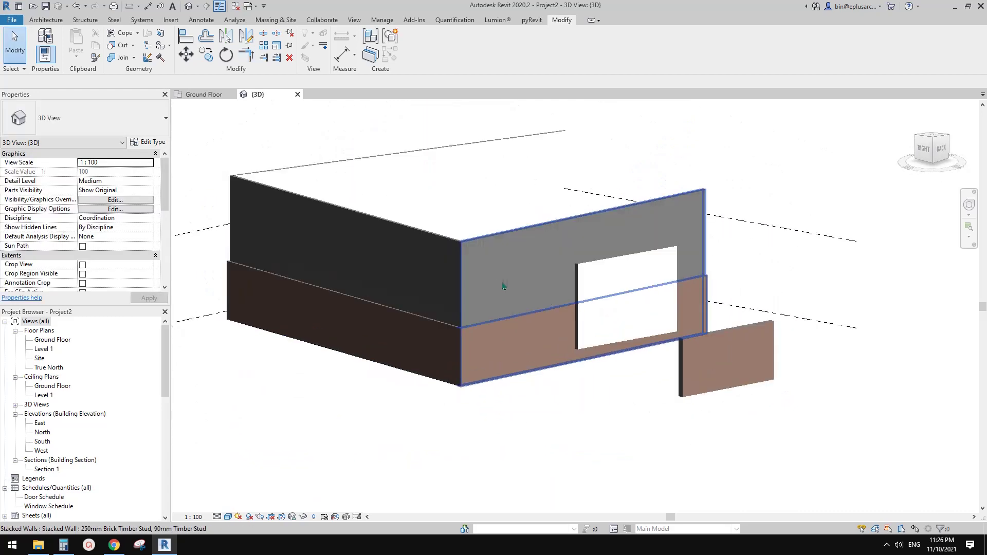
Step: Examine the corner where the stacked walls meet, checking both the metal cladding and brick portions
click(530, 277)
drag(562, 273, 562, 277)
shift+middle_drag(538, 324, 570, 322)
drag(564, 273, 569, 311)
scroll(571, 313, up, 2)
shift+middle_drag(560, 291, 563, 298)
drag(556, 273, 560, 346)
click(612, 386)
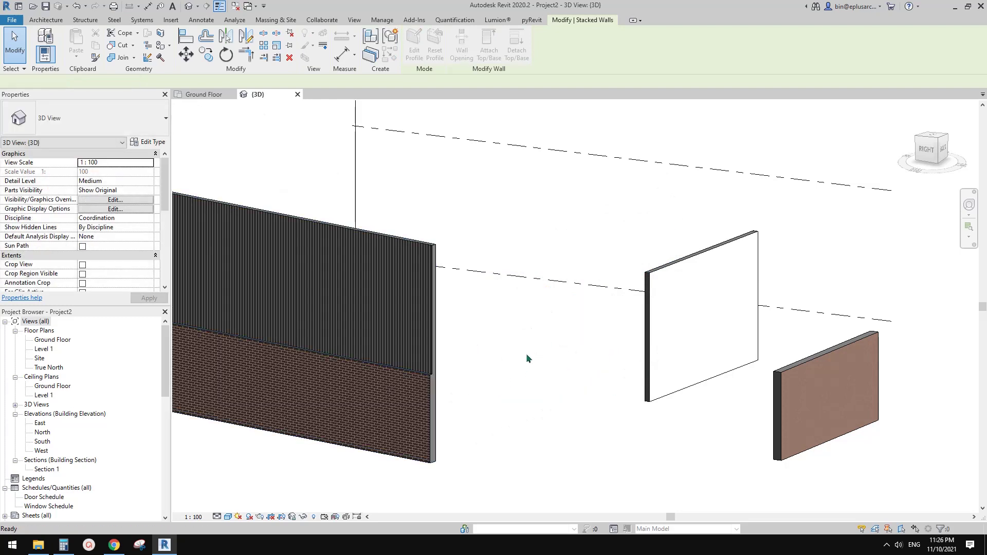
click(577, 332)
scroll(561, 313, up, 2)
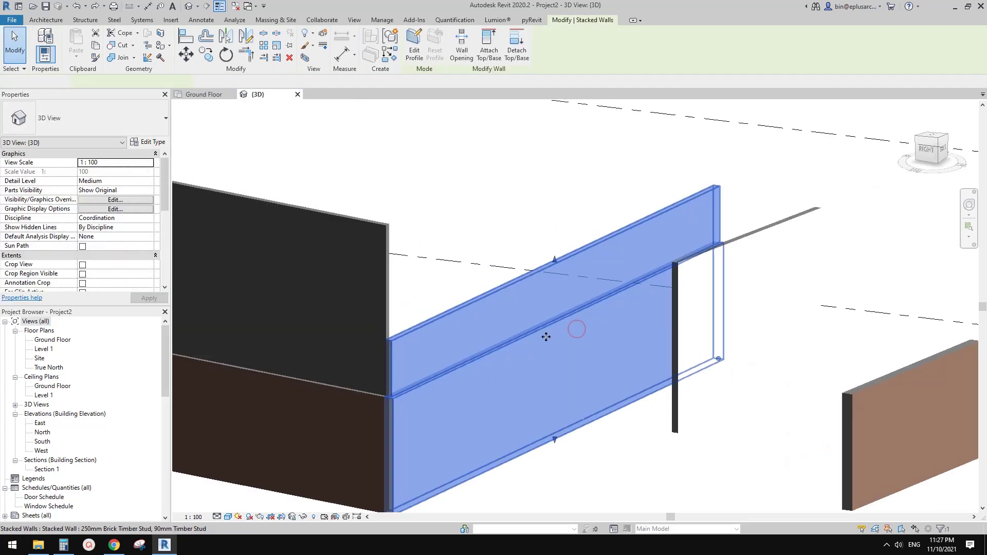
key(Escape)
scroll(599, 355, down, 1)
middle_drag(603, 357, 548, 308)
Step: Delete the stacked wall joined to the long stacked wall's corner nearest the standalone walls
click(831, 379)
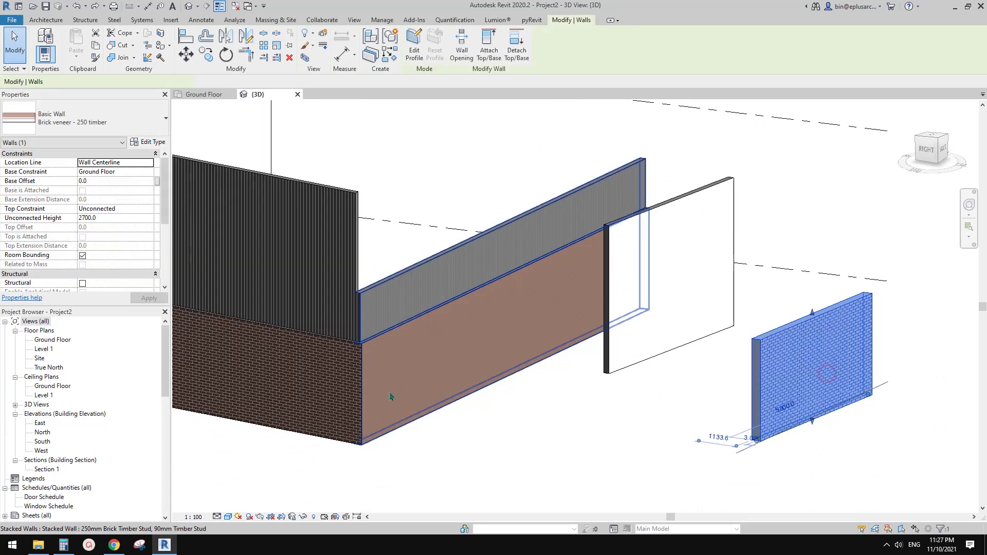
scroll(426, 355, down, 2)
click(458, 335)
key(Delete)
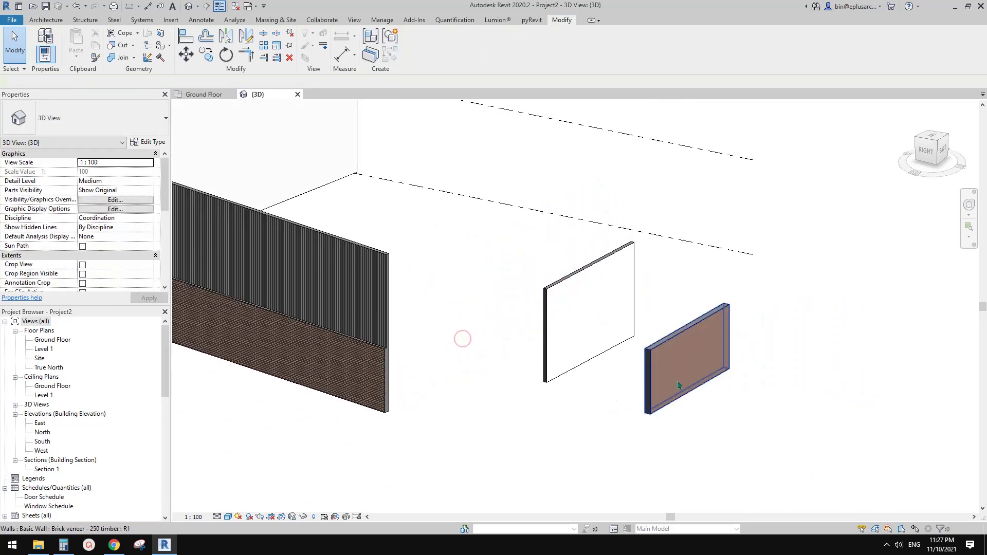
Step: Draw a Brick veneer - 250 timber basic wall beside the free end of the long stacked wall
key(s)
click(414, 384)
click(513, 340)
key(Escape)
key(Escape)
Step: Trim the new brick veneer wall and the long stacked wall to meet at a corner
click(466, 343)
key(t)
key(r)
click(437, 360)
click(351, 368)
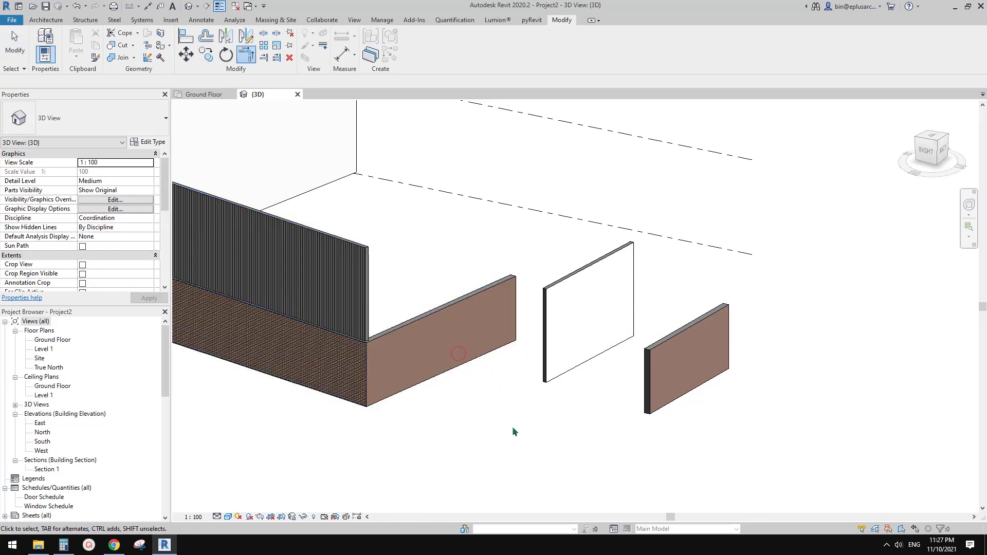
key(Escape)
Step: Copy the long stacked wall to an empty area in front of the building
scroll(516, 425, down, 2)
middle_drag(515, 411, 527, 382)
scroll(507, 369, down, 1)
click(416, 352)
middle_drag(421, 331, 460, 275)
key(c)
key(o)
click(392, 298)
middle_drag(465, 359, 503, 333)
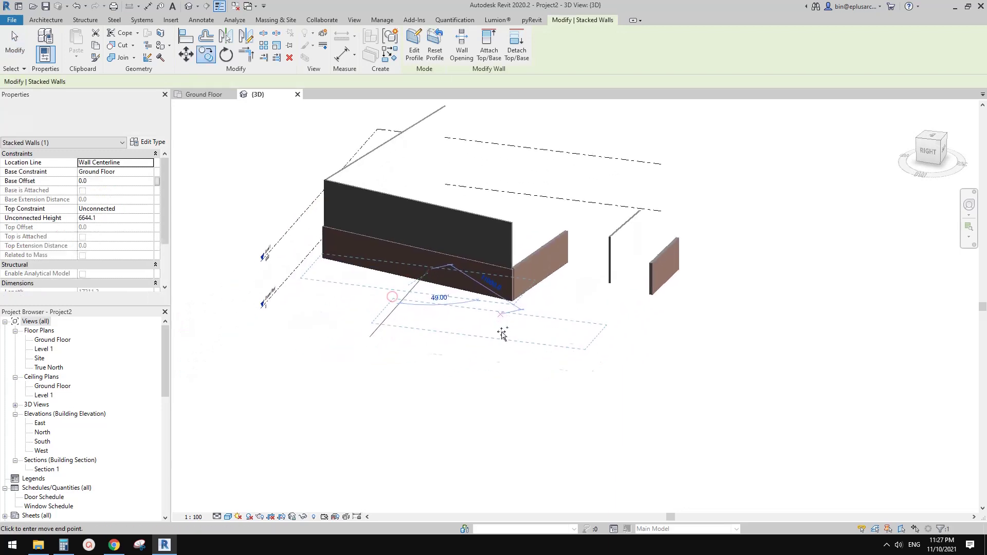
click(529, 370)
middle_drag(538, 374, 497, 333)
key(Escape)
Step: Shorten the copied stacked wall to about 9200 mm by moving its far end
scroll(548, 354, up, 2)
click(438, 282)
scroll(496, 334, up, 1)
key(Escape)
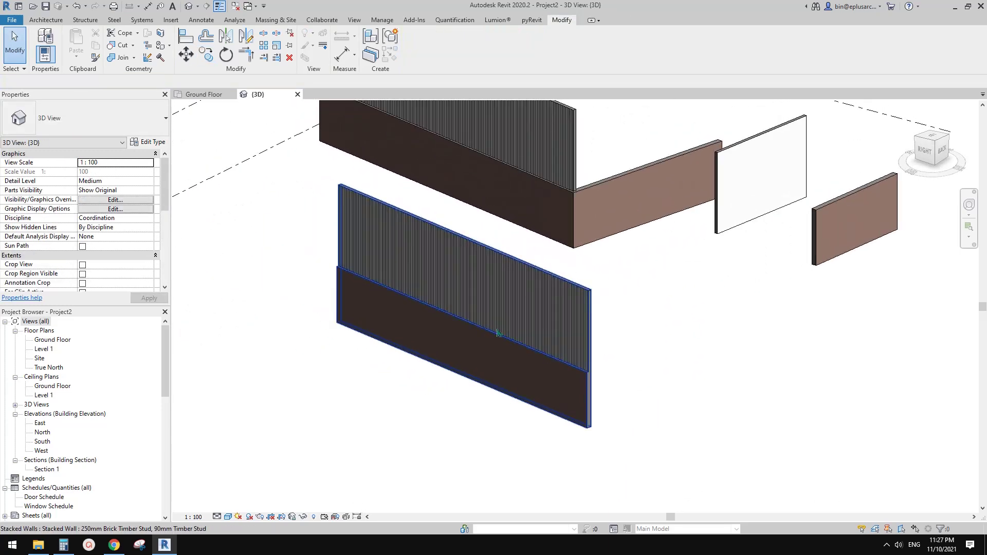
click(493, 330)
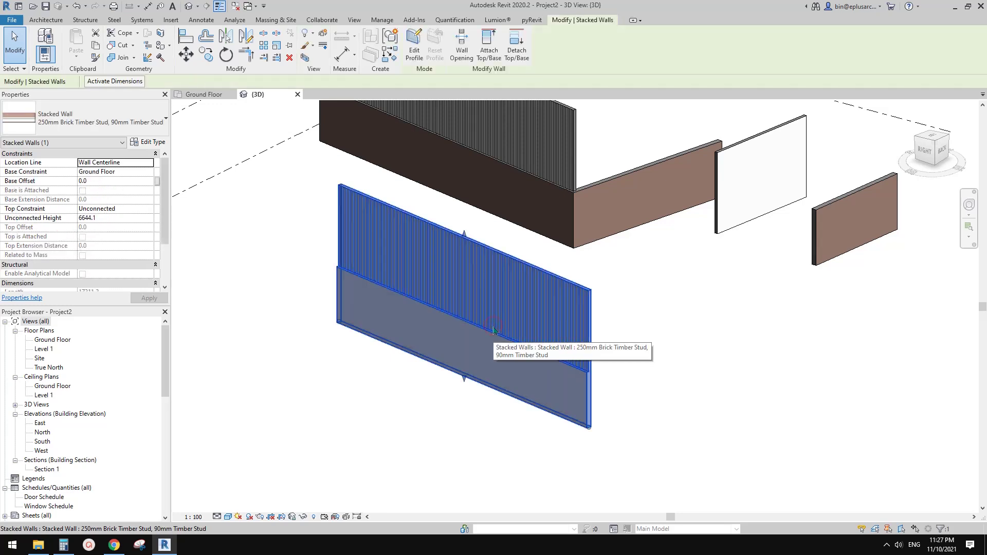
scroll(494, 330, down, 1)
middle_drag(487, 326, 529, 331)
shift+middle_drag(528, 330, 466, 348)
scroll(520, 335, up, 2)
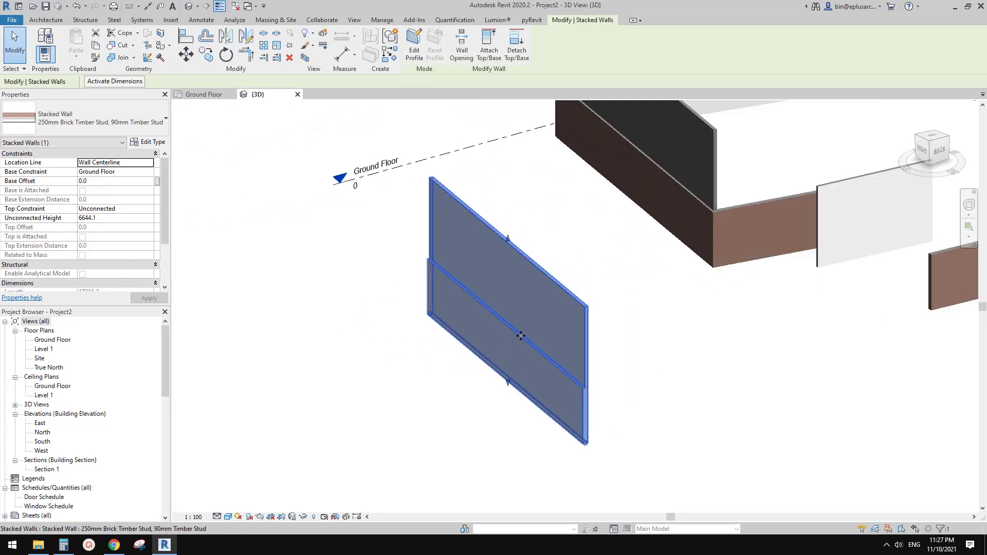
key(Escape)
shift+middle_drag(522, 337, 565, 360)
click(524, 317)
scroll(524, 332, down, 1)
drag(608, 422, 537, 348)
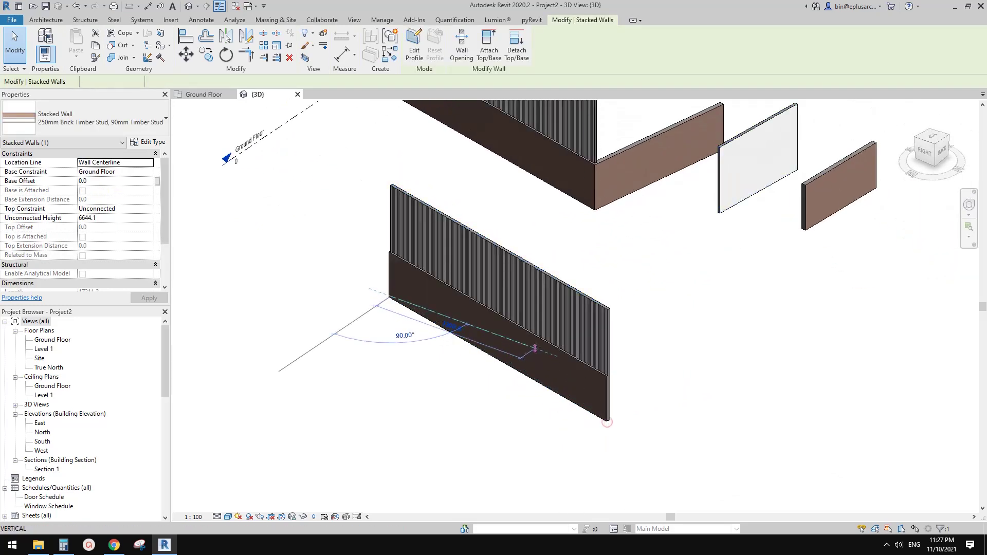
click(536, 349)
Step: Review the instance properties of the shortened stacked wall, including its dimensions and constraints
scroll(166, 226, down, 1)
drag(163, 210, 168, 264)
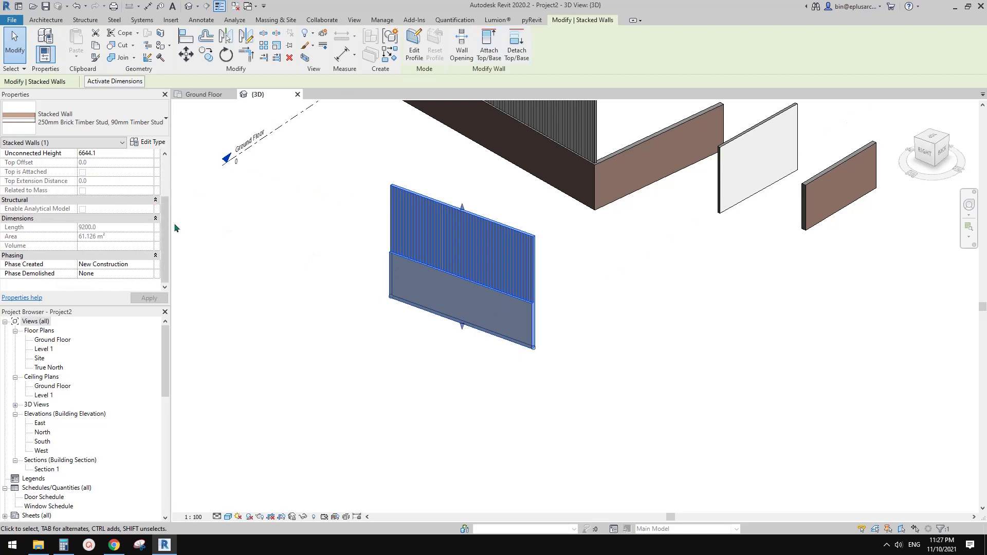
drag(165, 227, 171, 192)
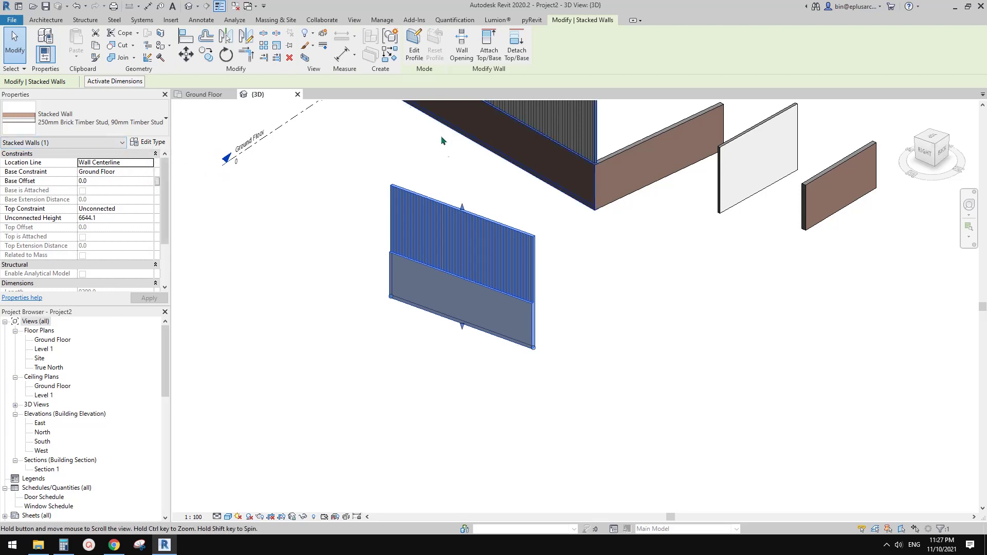
middle_drag(442, 138, 439, 144)
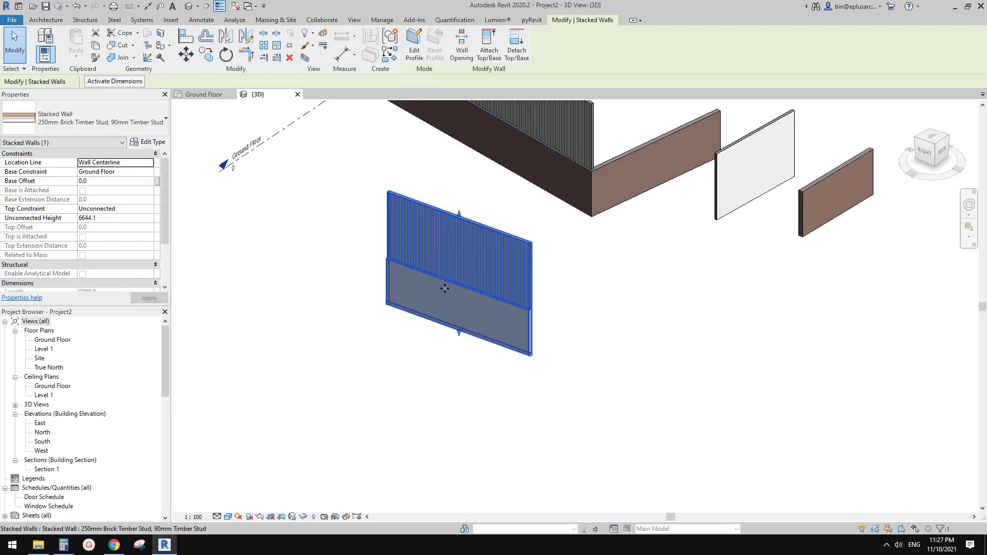
middle_drag(473, 283, 465, 285)
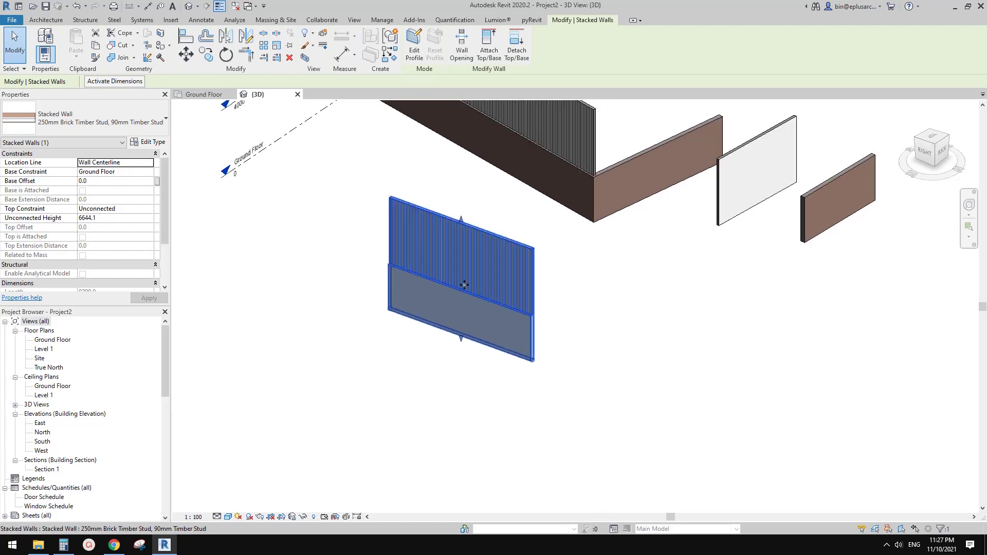
scroll(464, 283, up, 3)
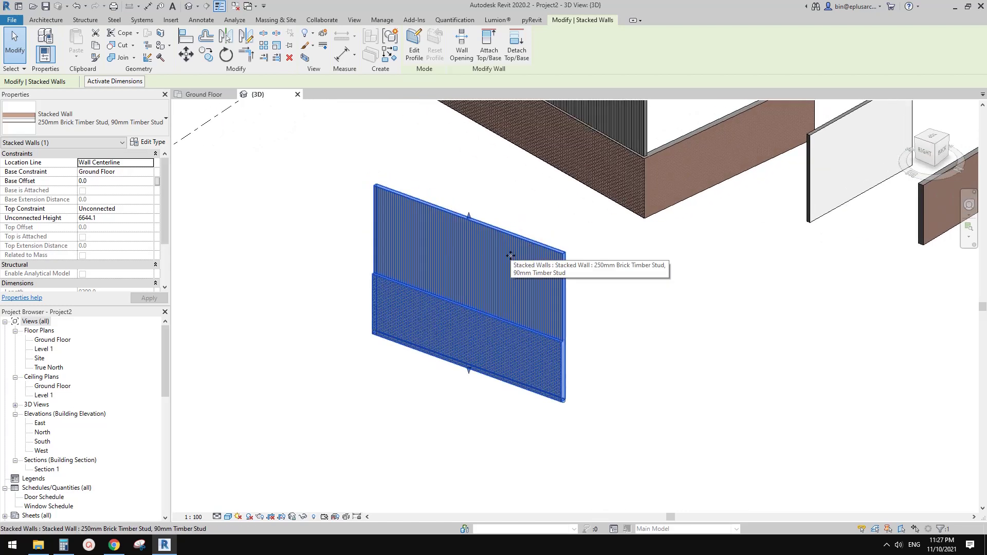
middle_drag(463, 287, 482, 292)
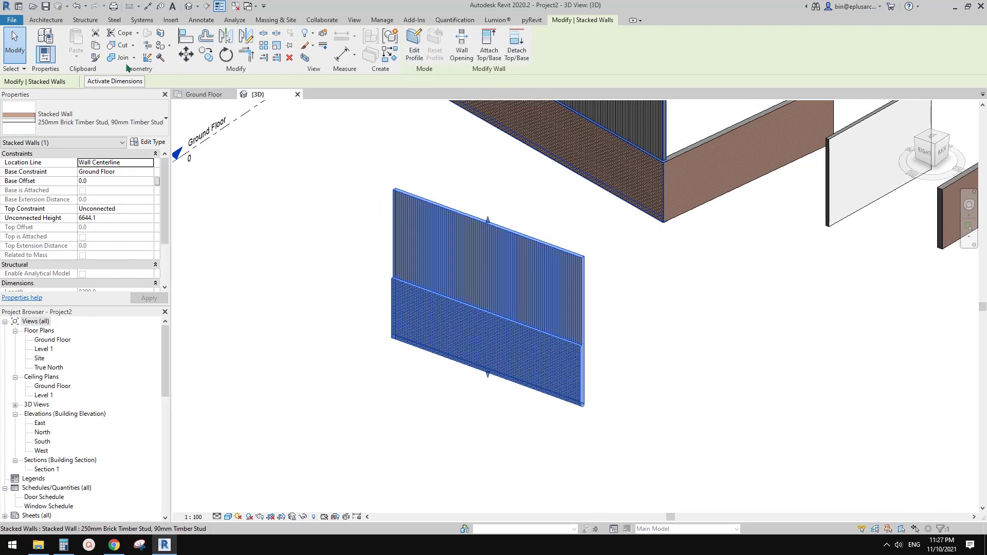
middle_drag(338, 221, 324, 218)
Step: Edit the copied stacked wall's profile, moving one upper corner inward to slope that side, remove the conflicting constraints, and finish the sketch
click(355, 210)
mouse_move(457, 267)
middle_down()
mouse_move(398, 253)
mouse_move(470, 222)
middle_up()
scroll(476, 280, down, 1)
click(470, 223)
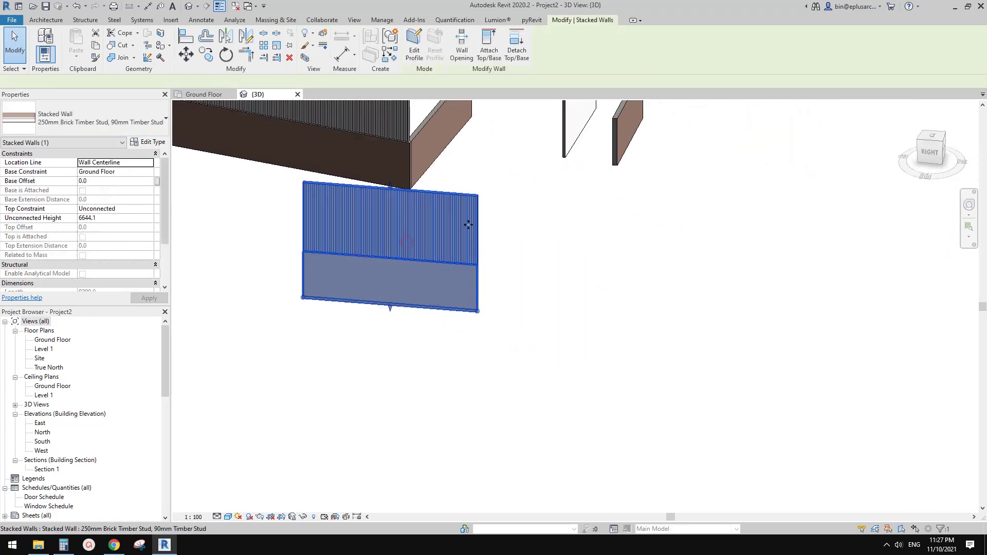
click(423, 40)
drag(273, 197, 369, 187)
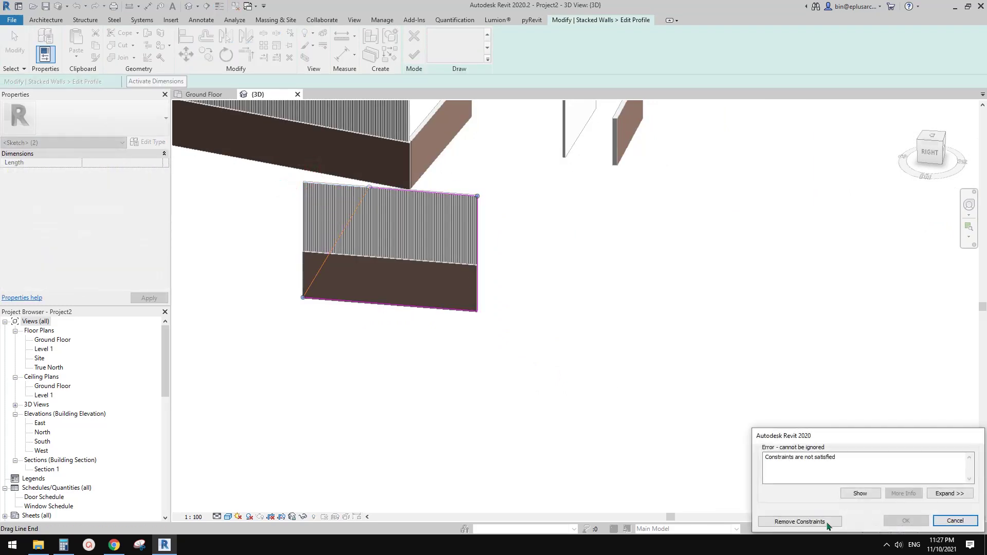
click(796, 521)
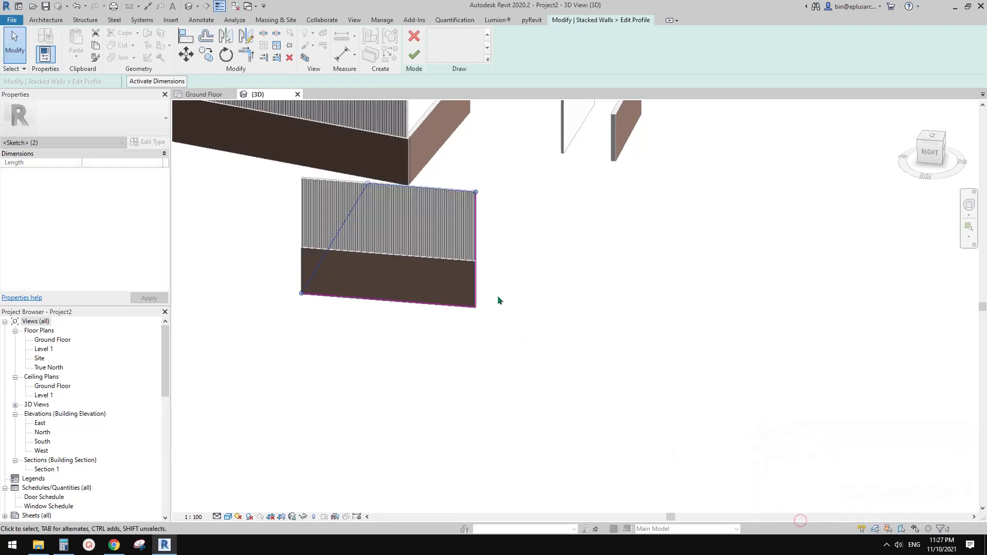
click(414, 54)
shift+middle_drag(484, 223, 427, 224)
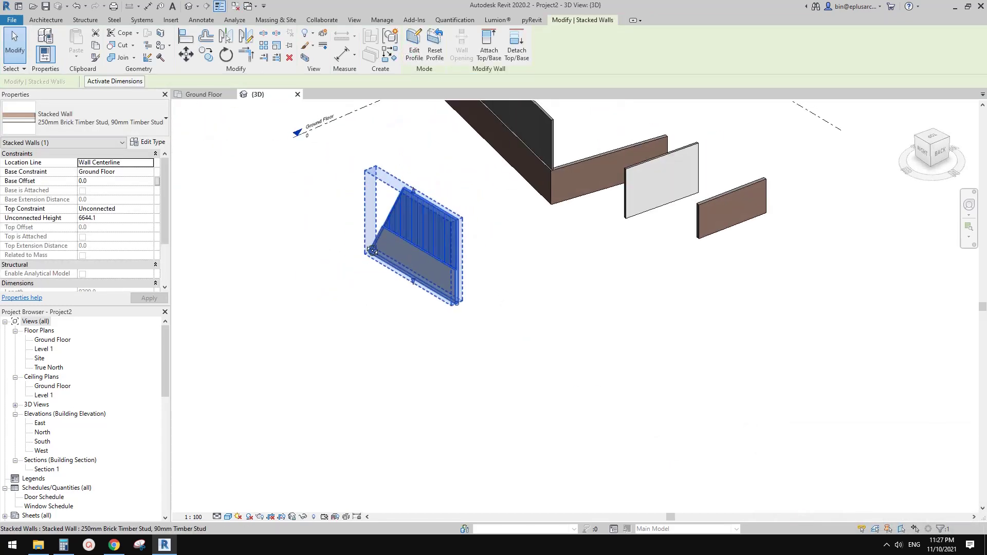
click(420, 125)
shift+middle_drag(419, 125, 397, 125)
Step: Compare the sloped stacked wall with the standalone basic walls nearby
mouse_move(418, 250)
shift+middle_down()
mouse_move(478, 270)
mouse_move(471, 259)
shift+middle_up()
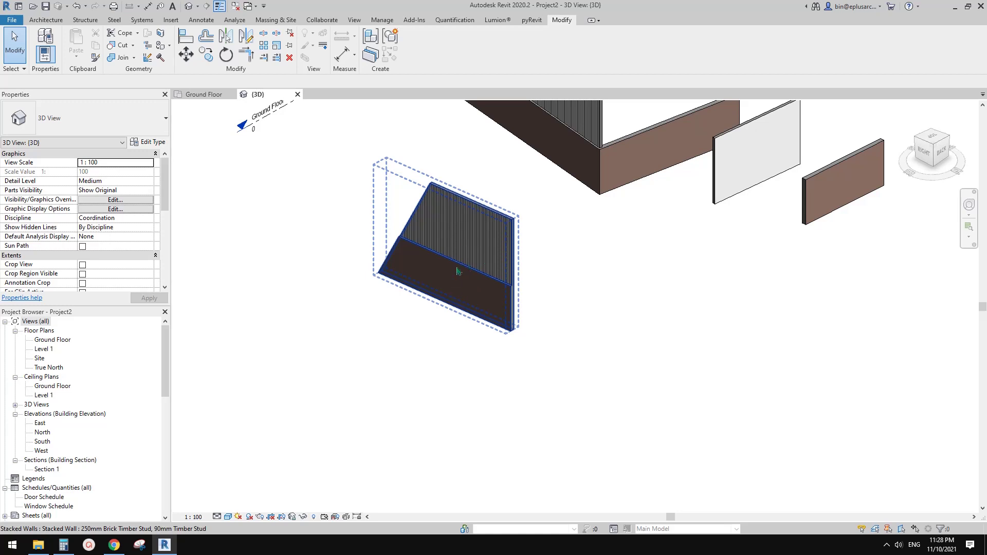
middle_drag(496, 269, 437, 311)
scroll(653, 220, up, 1)
click(661, 213)
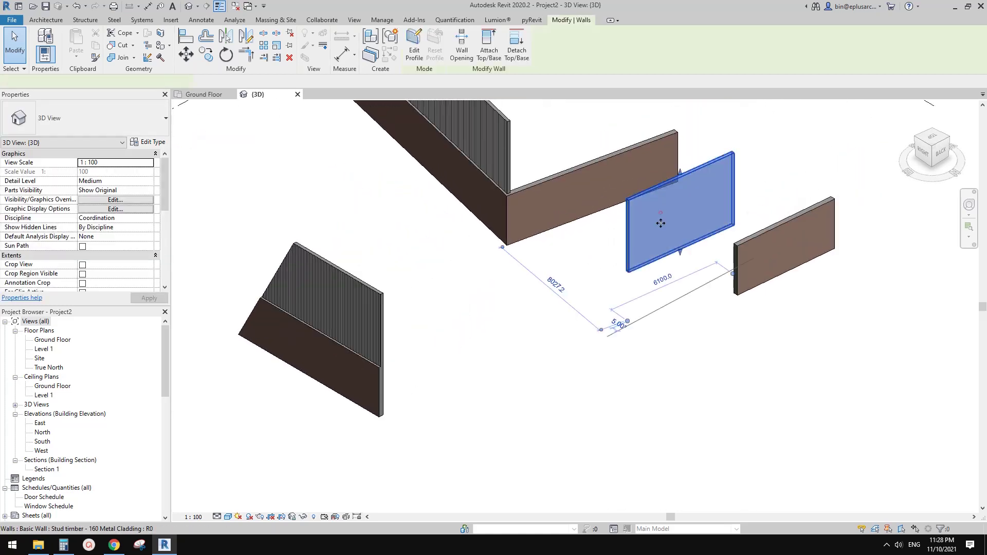
scroll(621, 265, down, 2)
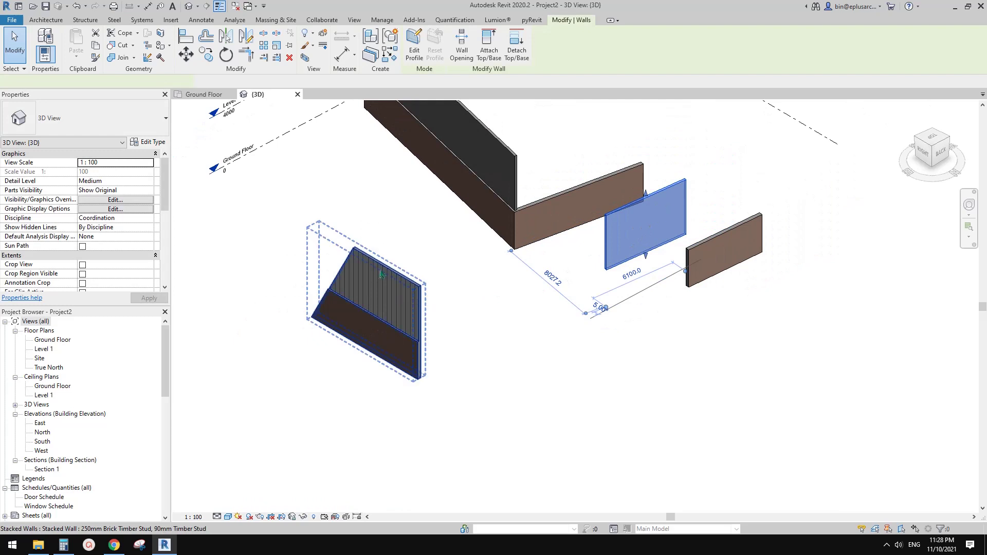
click(425, 317)
mouse_move(479, 329)
middle_down()
mouse_move(512, 334)
mouse_move(498, 332)
middle_up()
middle_drag(453, 385, 491, 366)
key(Escape)
scroll(472, 346, up, 2)
middle_drag(477, 324, 514, 335)
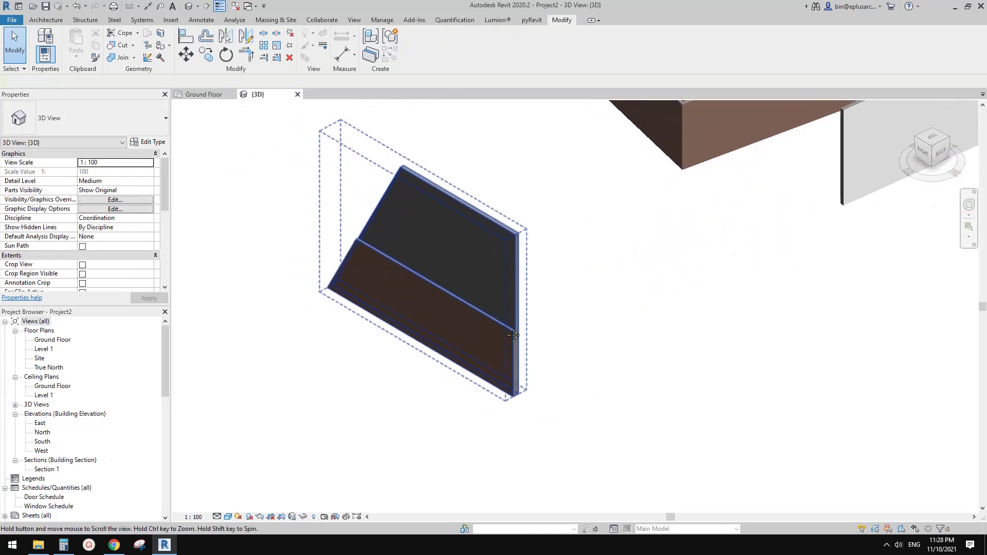
Step: Select the sloped stacked wall's Stud timber - 160 Metal Cladding and Brick veneer - 250 timber component walls and copy them to the clipboard
click(452, 288)
key(Tab)
click(482, 260)
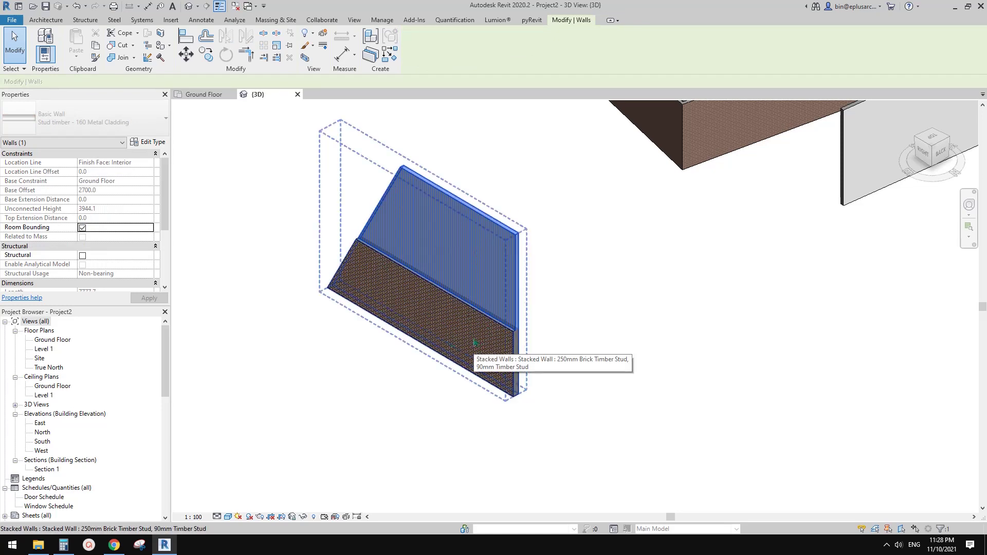
key(Tab)
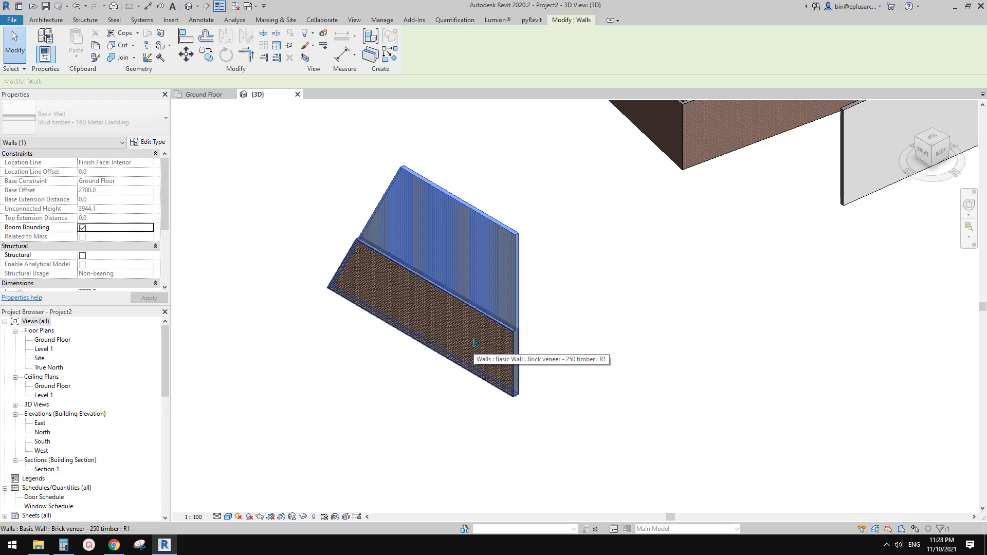
ctrl+click(474, 340)
middle_drag(579, 302, 501, 224)
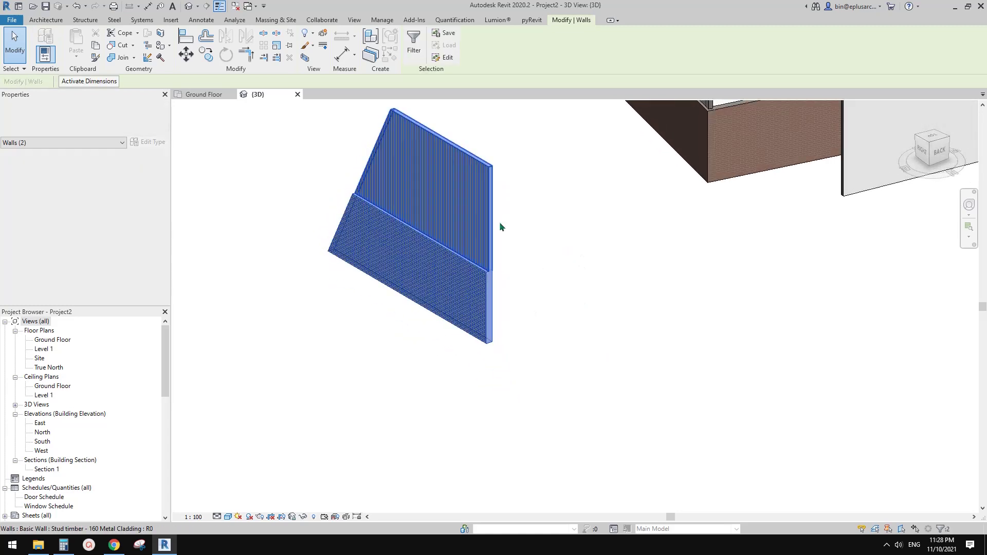
mouse_move(426, 186)
shift+middle_down()
mouse_move(470, 227)
mouse_move(430, 194)
shift+middle_up()
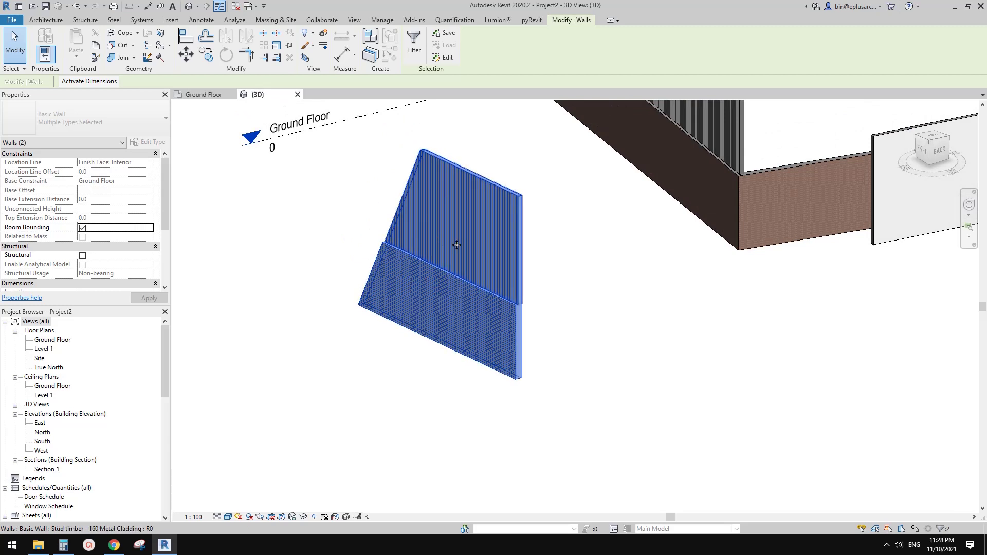
mouse_move(455, 240)
middle_down()
mouse_move(511, 245)
mouse_move(514, 260)
middle_up()
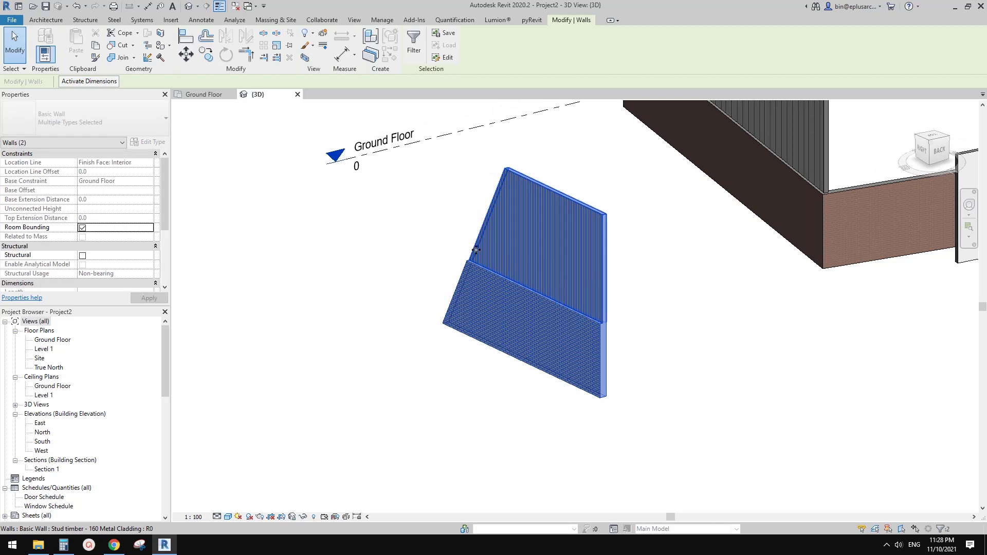
key(Escape)
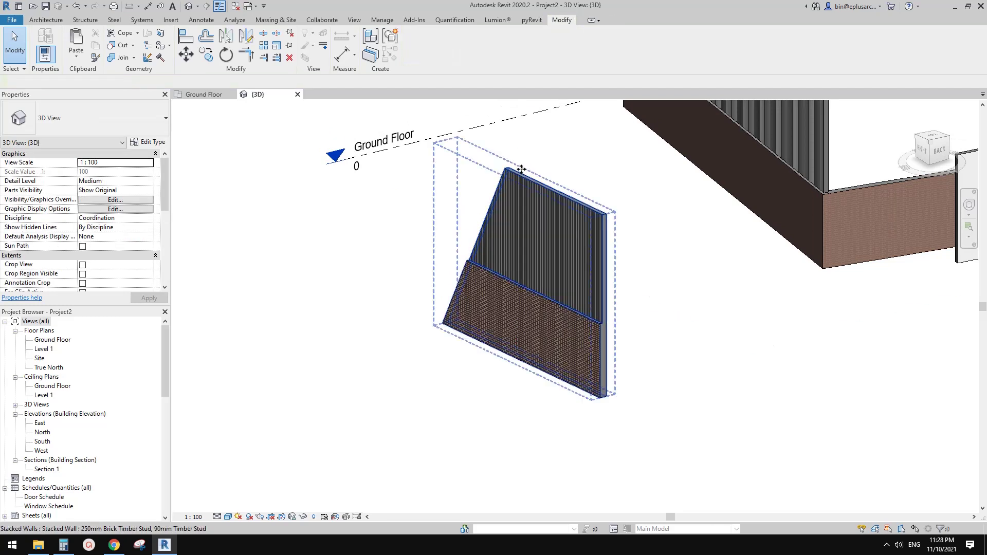
Step: Paste the copied component walls aligned to the same place over the sloped stacked wall
click(78, 58)
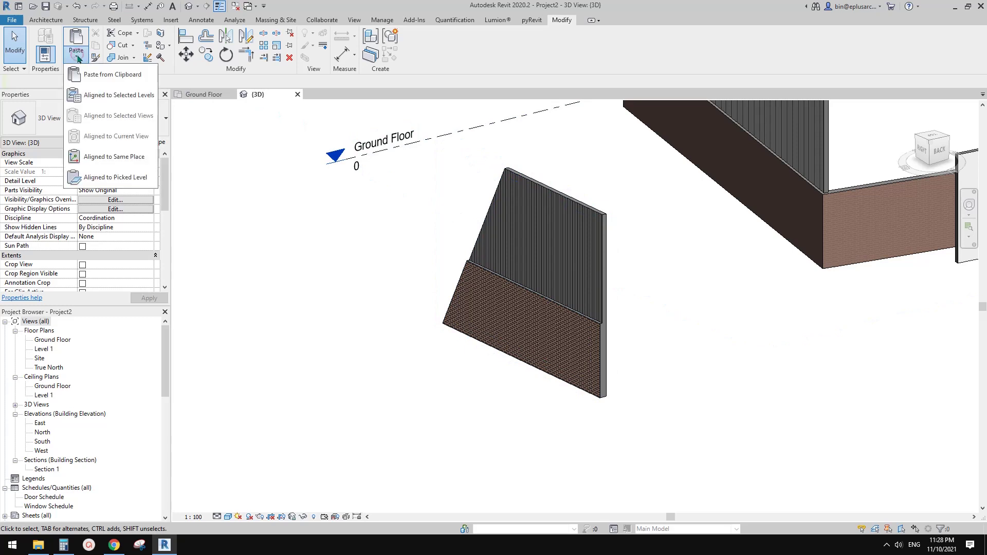
click(130, 162)
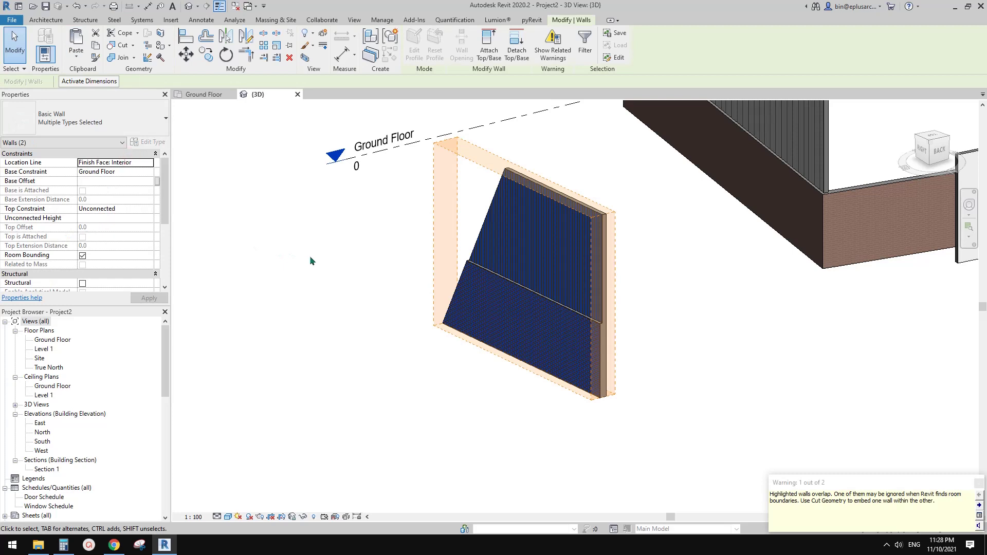
shift+middle_drag(432, 261, 458, 275)
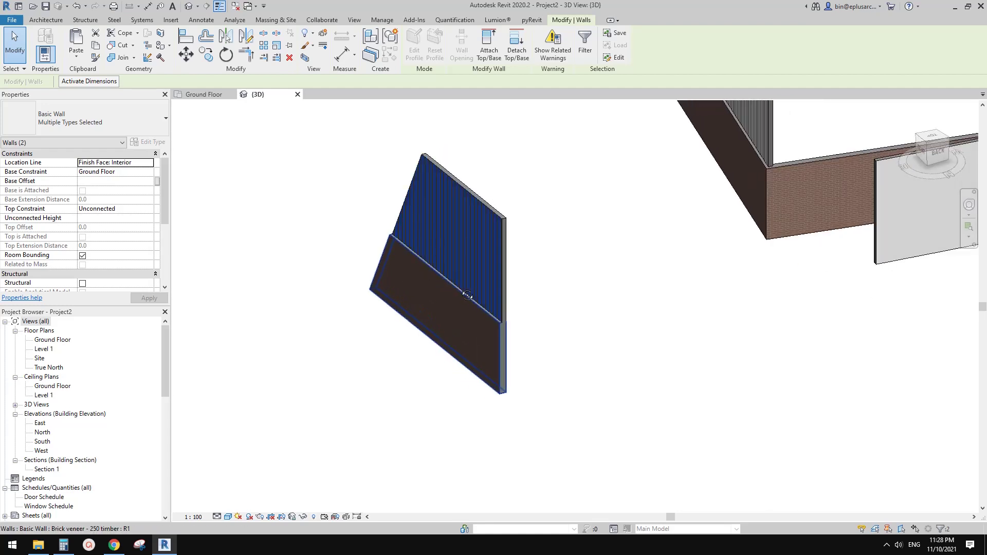
Step: Delete the sloped stacked wall together with the component walls pasted over it
click(562, 210)
drag(561, 213, 339, 391)
key(Delete)
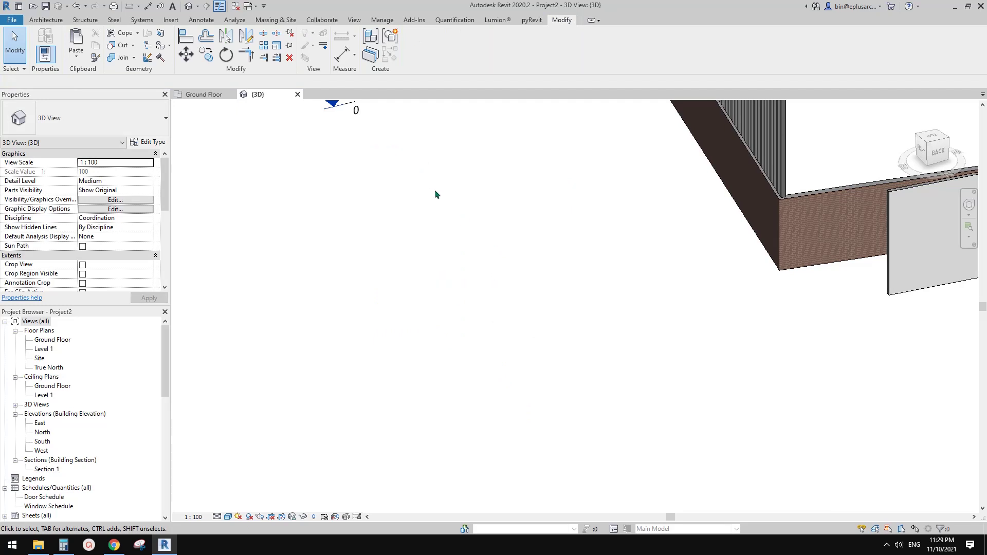
Step: Paste the copied component walls aligned to the same place and select the upper metal cladding wall to check it
click(73, 57)
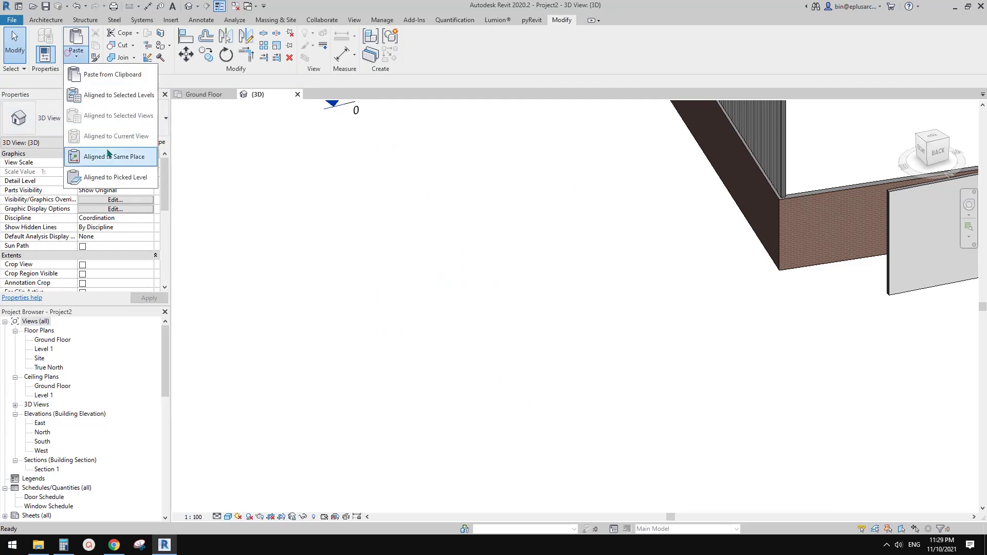
click(112, 154)
click(598, 328)
click(504, 325)
click(467, 347)
click(564, 377)
click(488, 257)
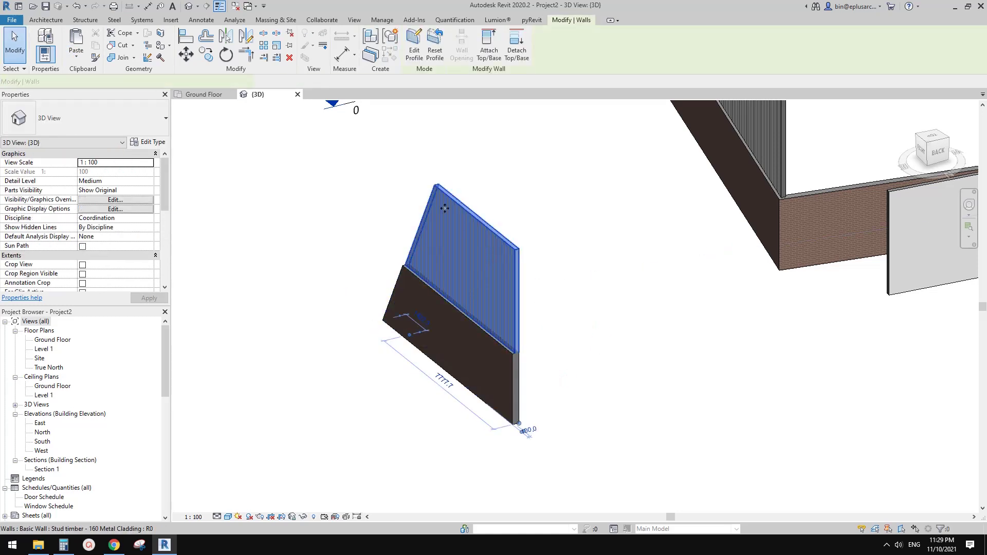
shift+middle_drag(508, 337, 526, 313)
click(552, 309)
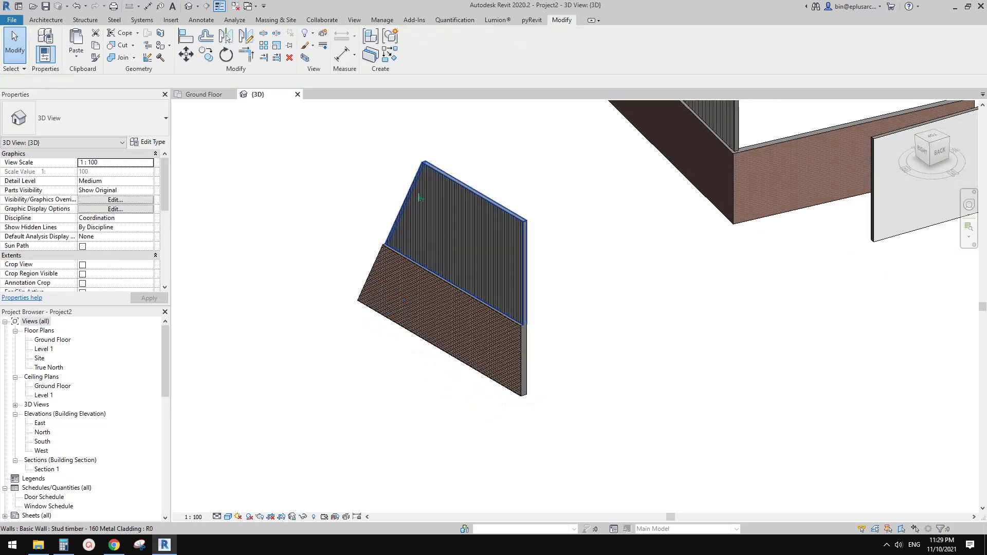
Step: Move the pasted metal cladding wall and the pasted brick veneer wall apart from each other
click(525, 353)
click(552, 193)
click(453, 198)
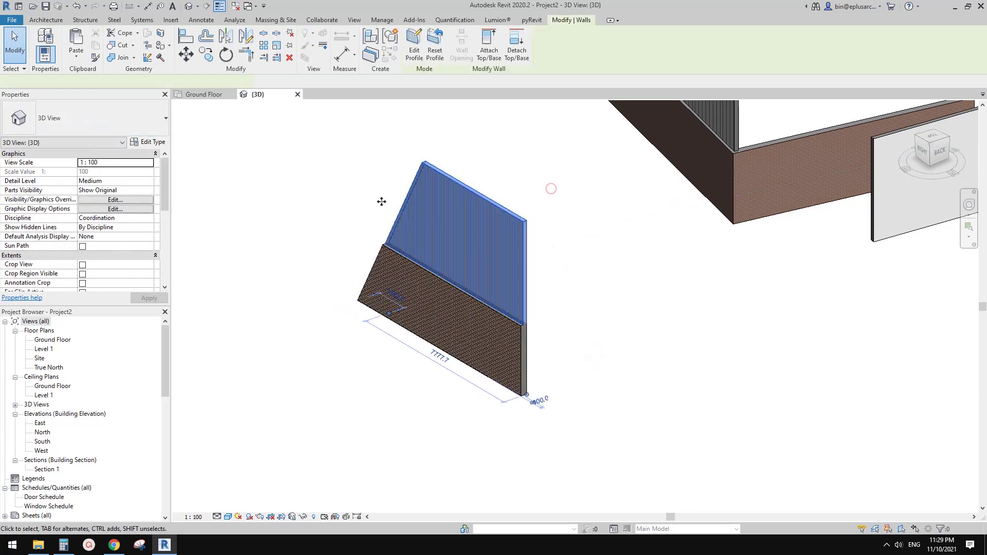
middle_drag(669, 259, 643, 264)
scroll(637, 262, down, 1)
middle_drag(477, 290, 530, 289)
click(449, 287)
drag(497, 301, 588, 267)
click(451, 341)
drag(471, 309, 504, 238)
Step: Examine the separated walls, the brick veneer wall and the adjoining stacked wall by selecting them in turn
click(596, 316)
scroll(584, 311, down, 1)
shift+middle_drag(571, 337, 564, 282)
click(563, 289)
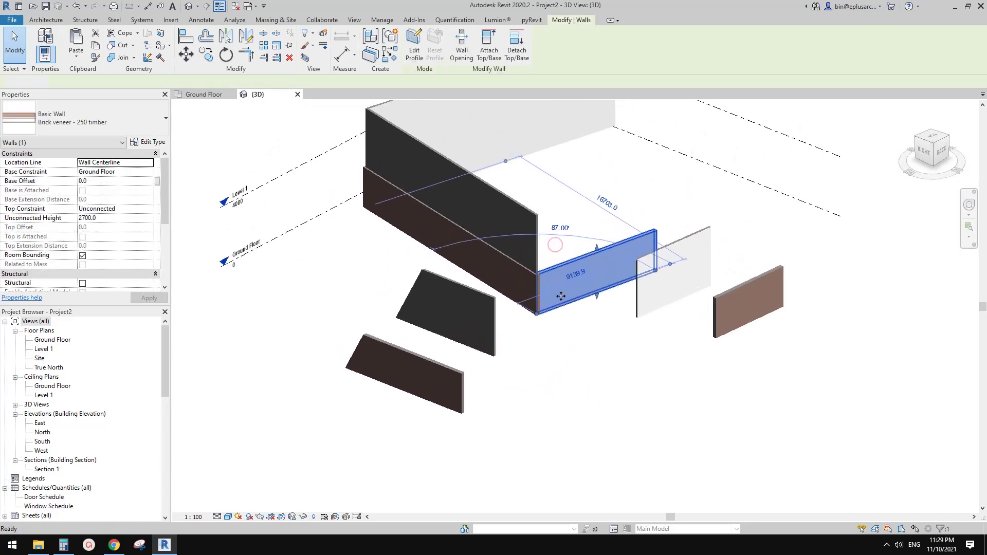
click(556, 245)
click(495, 222)
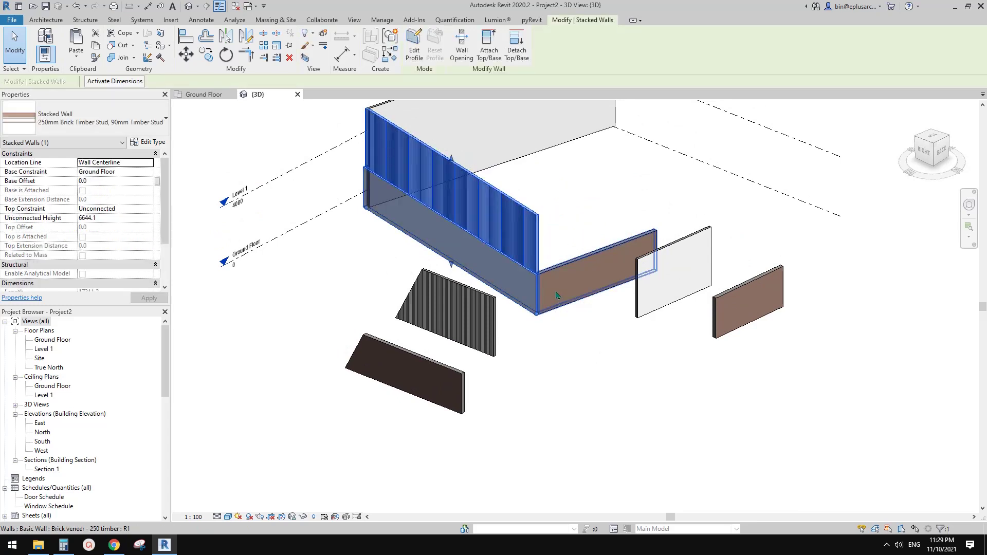
middle_drag(621, 326, 541, 264)
click(540, 265)
scroll(540, 264, down, 1)
mouse_move(607, 285)
middle_down()
mouse_move(537, 294)
mouse_move(554, 280)
mouse_move(506, 278)
middle_up()
Step: Draw a new Brick veneer - 250 timber wall about 13505 mm long in the open area with Create Similar
click(562, 280)
key(c)
key(s)
click(510, 405)
click(640, 334)
key(Escape)
key(Escape)
Step: Stretch the new brick veneer wall's top edge up to an unconnected height of about 8308 mm
click(579, 367)
drag(575, 335, 574, 257)
key(Escape)
shift+middle_drag(562, 342, 463, 339)
click(584, 333)
key(Escape)
Step: Split the tall brick veneer wall vertically near one end and delete the shorter piece
click(426, 348)
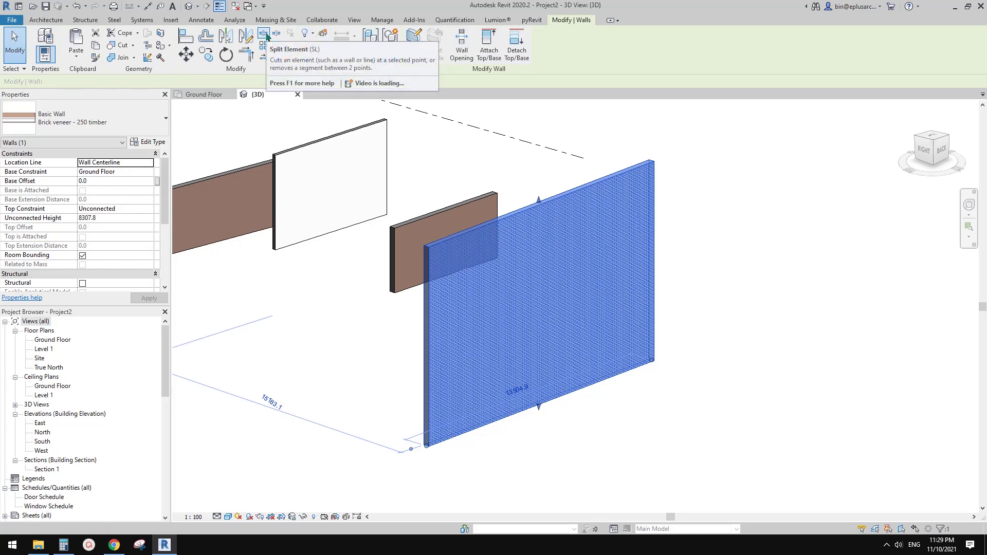
click(423, 184)
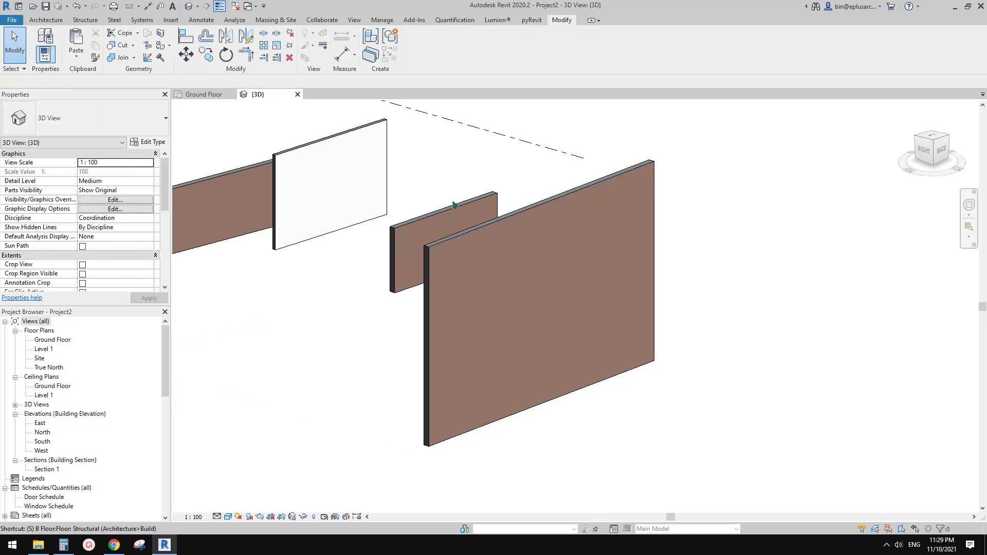
key(l)
middle_drag(500, 256, 457, 360)
scroll(472, 216, down, 2)
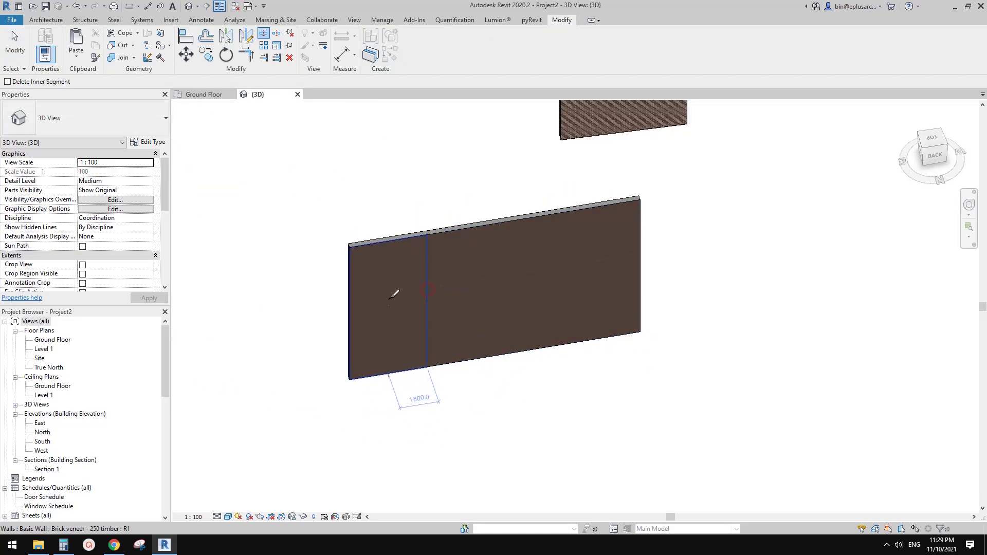
click(388, 318)
key(Delete)
Step: Split the remaining brick veneer wall horizontally from its end face, about 6600 mm above its base
shift+middle_drag(421, 322, 472, 310)
scroll(468, 309, up, 2)
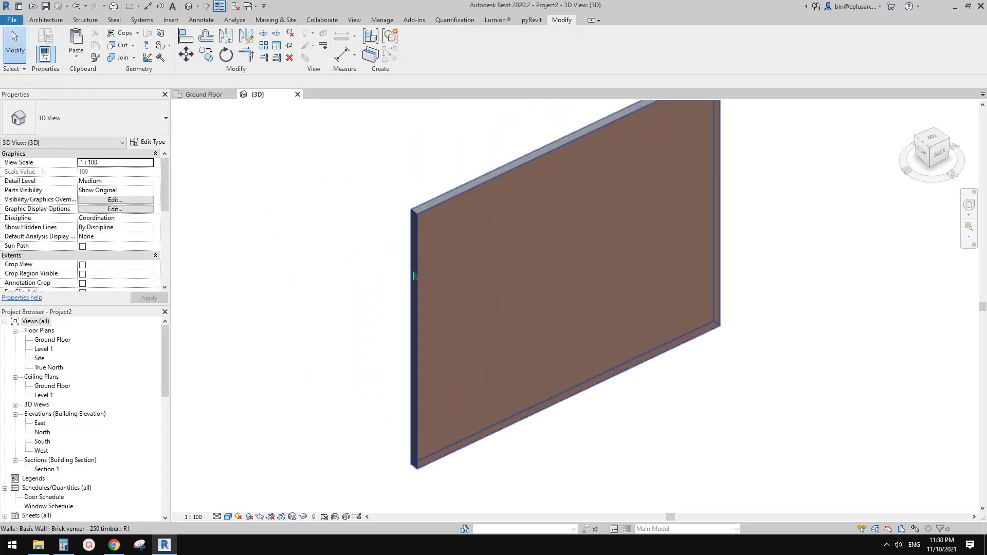
click(263, 32)
shift+middle_drag(459, 275, 512, 257)
mouse_move(483, 285)
shift+middle_down()
mouse_move(477, 276)
mouse_move(489, 253)
mouse_move(434, 207)
mouse_move(388, 207)
shift+middle_up()
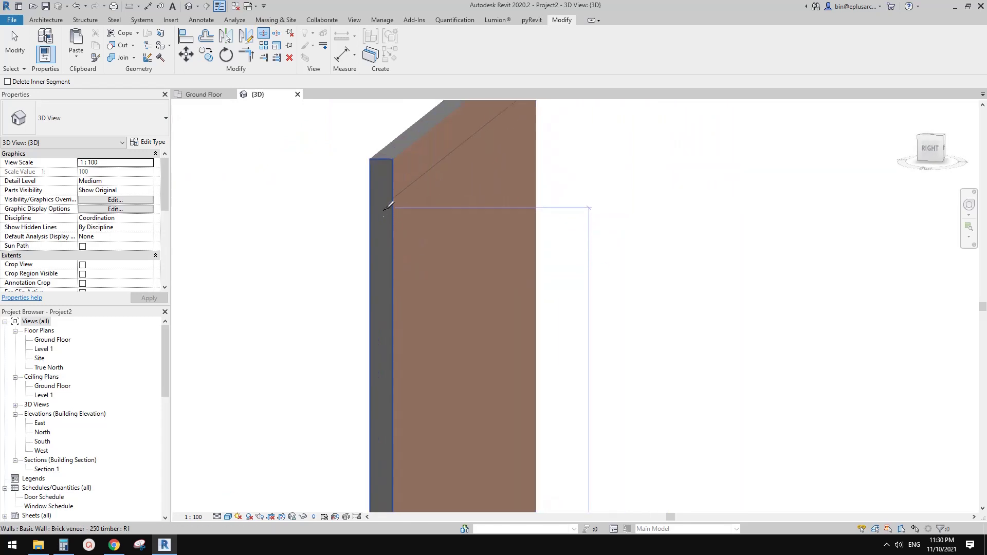
click(384, 310)
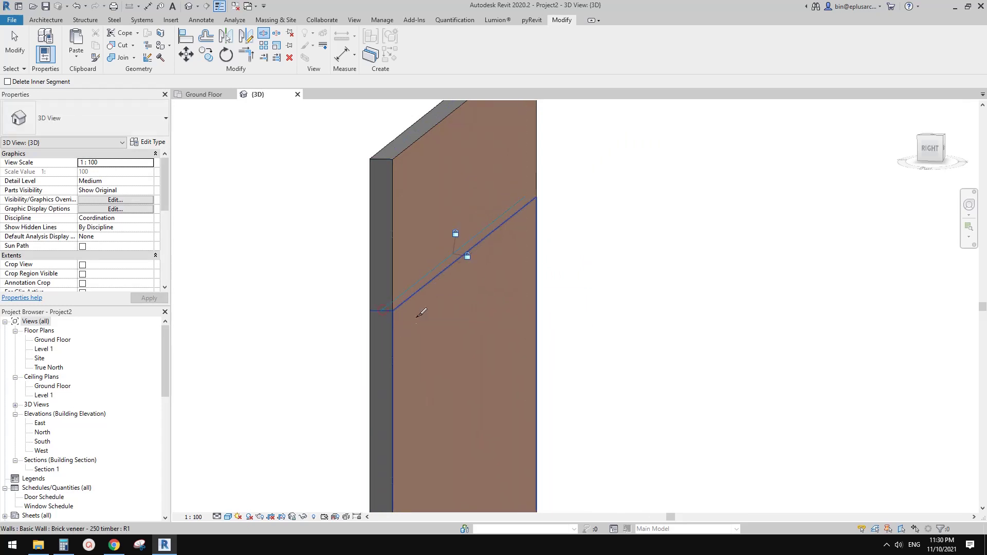
scroll(428, 295, down, 3)
key(Escape)
Step: Examine the upper and lower pieces of the horizontally split wall by selecting them in turn
mouse_move(449, 298)
shift+middle_down()
mouse_move(458, 298)
mouse_move(415, 279)
mouse_move(448, 243)
mouse_move(439, 284)
shift+middle_up()
scroll(415, 276, up, 2)
click(442, 207)
click(445, 286)
click(452, 215)
scroll(457, 240, down, 3)
key(Escape)
click(449, 243)
Step: Stretch the lower wall piece's top edge down to lower the shared edge between the two pieces
mouse_move(449, 244)
shift+middle_down()
mouse_move(447, 258)
mouse_move(457, 255)
shift+middle_up()
click(474, 207)
shift+middle_drag(473, 207, 478, 196)
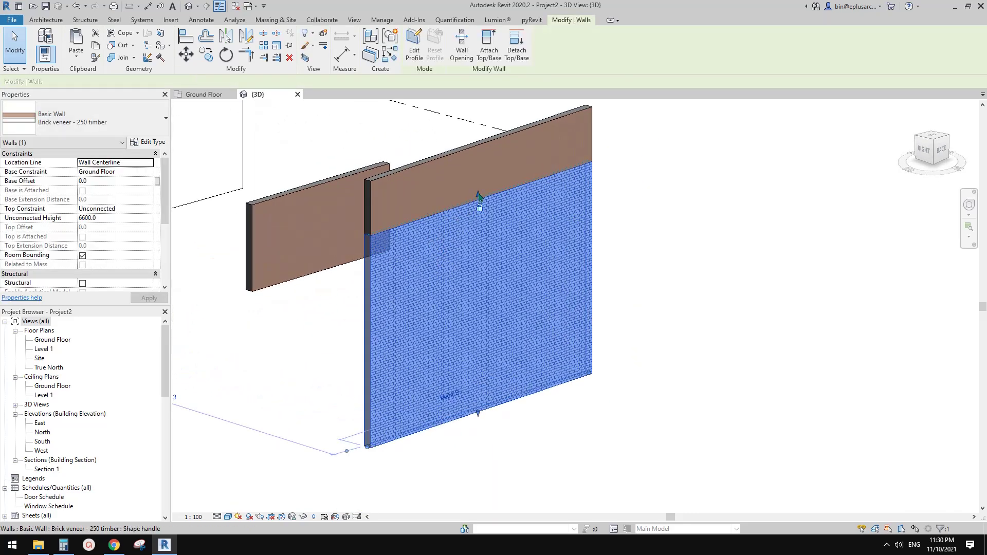
drag(480, 304, 479, 307)
shift+middle_drag(497, 331, 508, 347)
key(Escape)
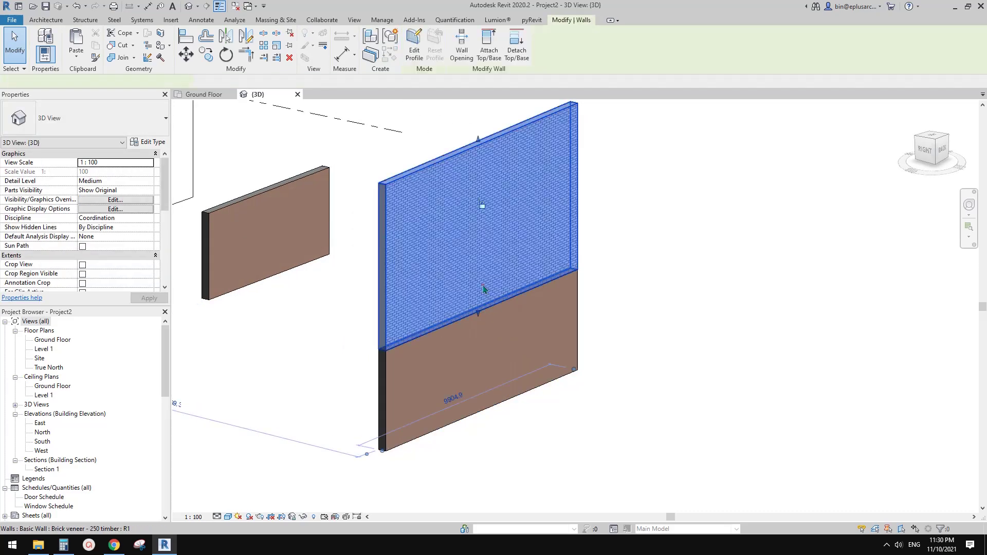
Step: Adjust the shared edge from the upper piece so the lower piece is about 4471 mm high
click(479, 304)
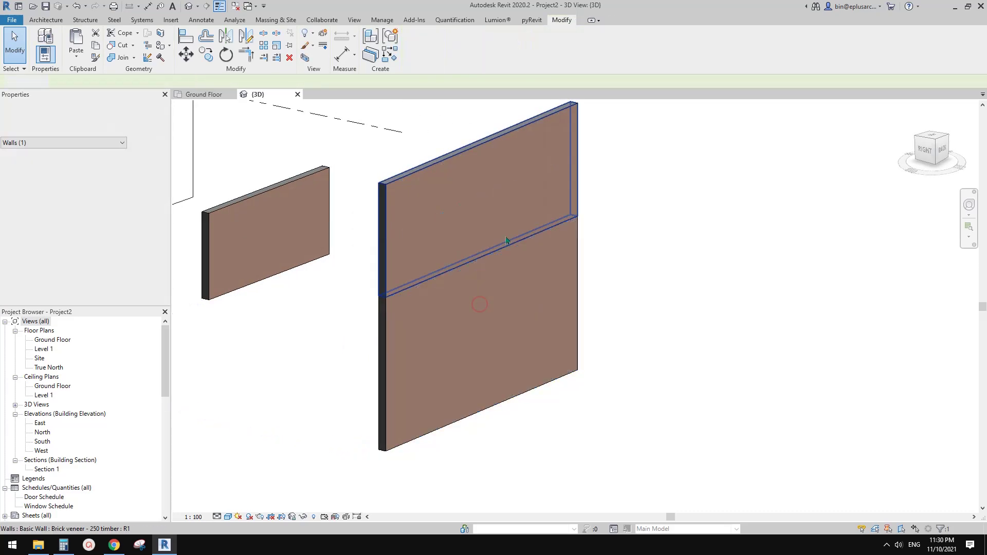
click(500, 223)
drag(482, 334, 484, 273)
key(Escape)
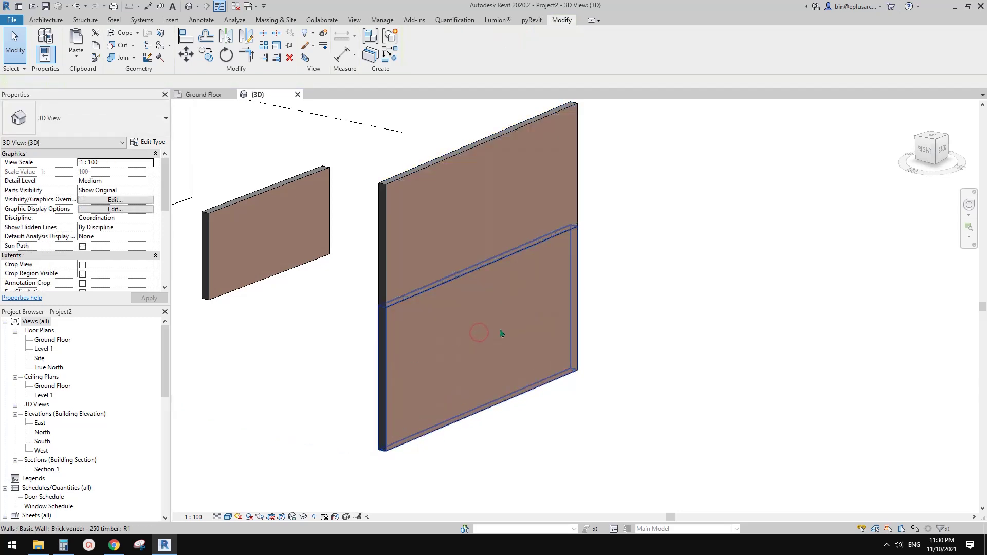
scroll(503, 335, down, 1)
shift+middle_drag(503, 335, 485, 373)
click(456, 344)
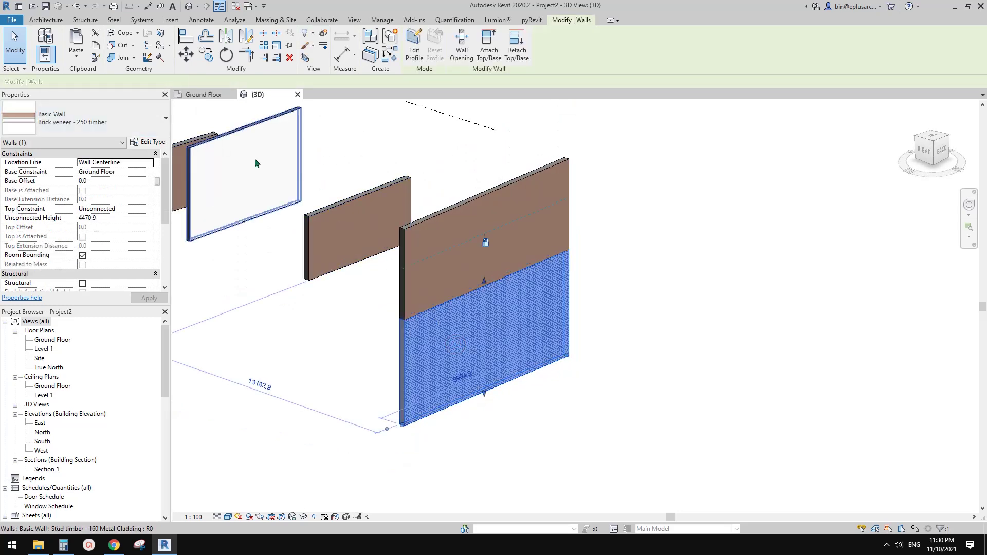
key(Escape)
Step: Set Phase Created to Existing for both pieces of the split wall
drag(621, 243, 517, 276)
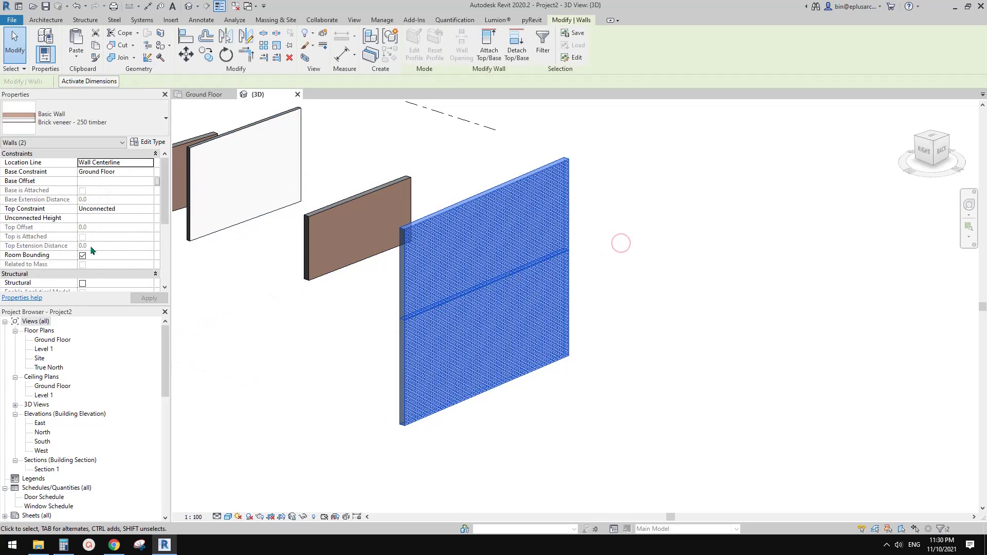
scroll(114, 266, down, 5)
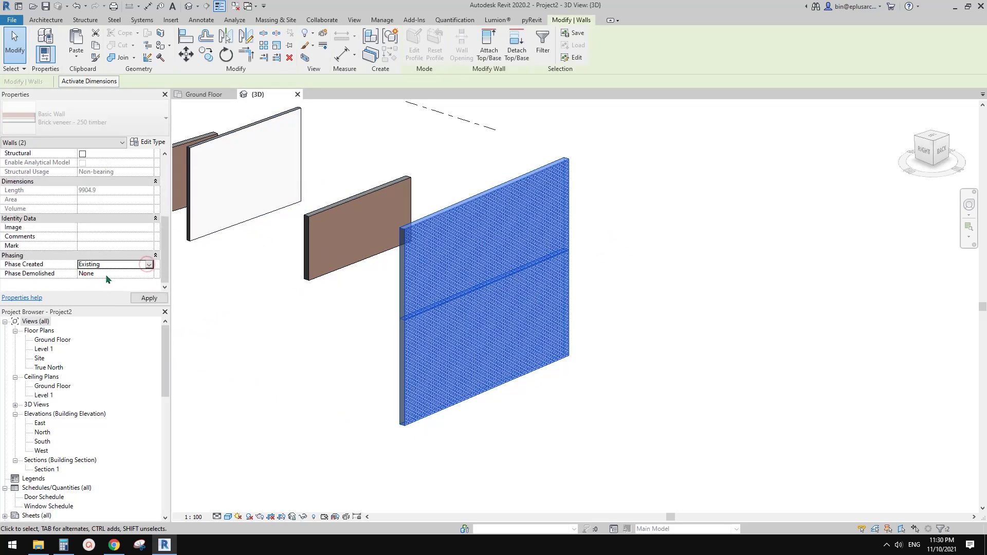
key(Escape)
middle_drag(562, 260, 390, 331)
Step: Set the upper wall piece's Phase Demolished to New Construction
click(395, 297)
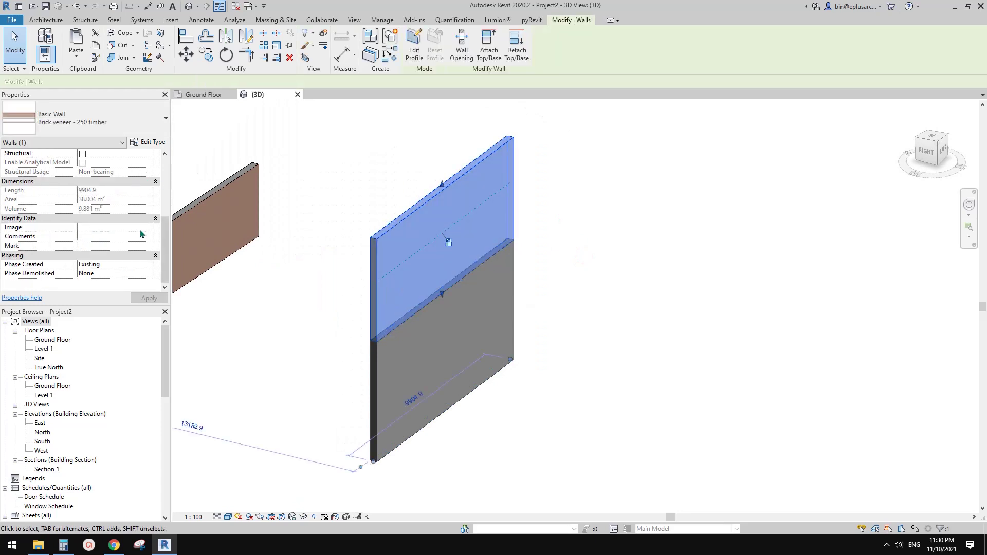
click(150, 274)
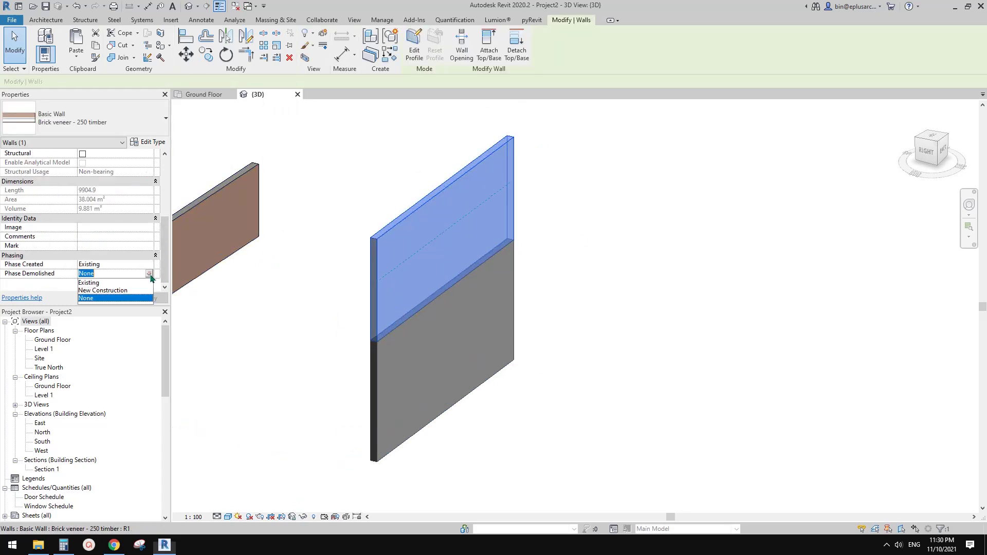
click(99, 292)
shift+middle_drag(437, 286, 411, 280)
click(581, 285)
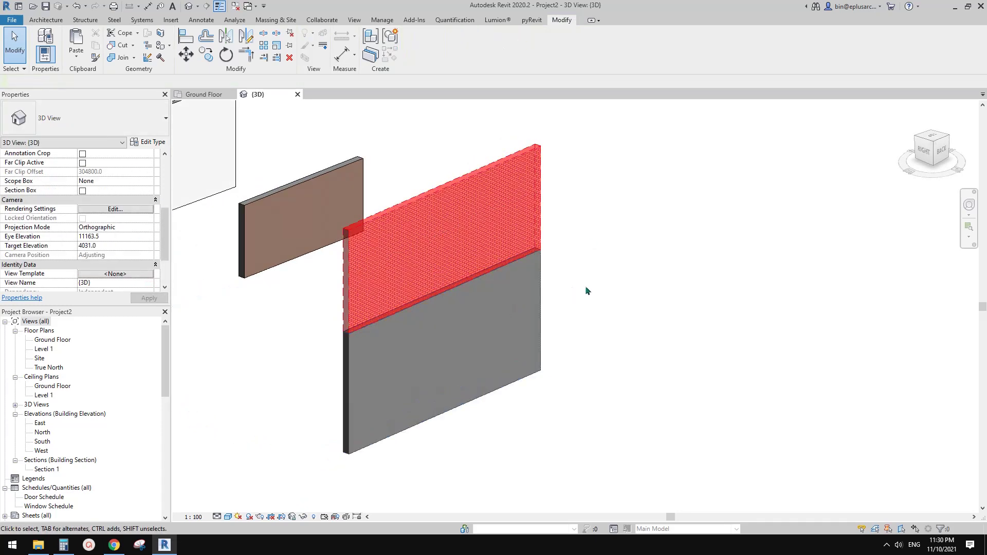
Step: Stretch the existing lower wall piece's top edge down beneath the demolished piece
shift+middle_drag(588, 291, 575, 284)
scroll(441, 308, up, 2)
click(444, 272)
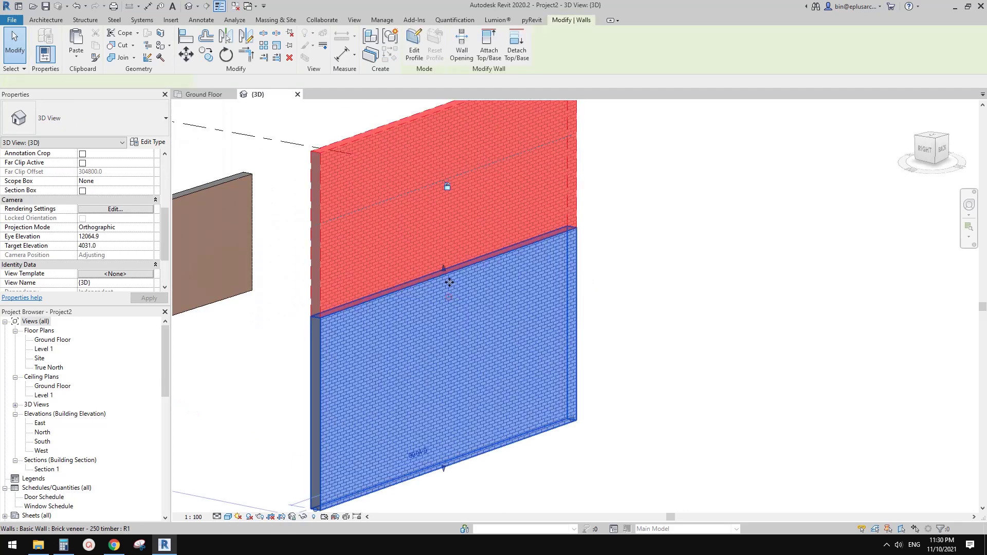
drag(444, 273, 445, 309)
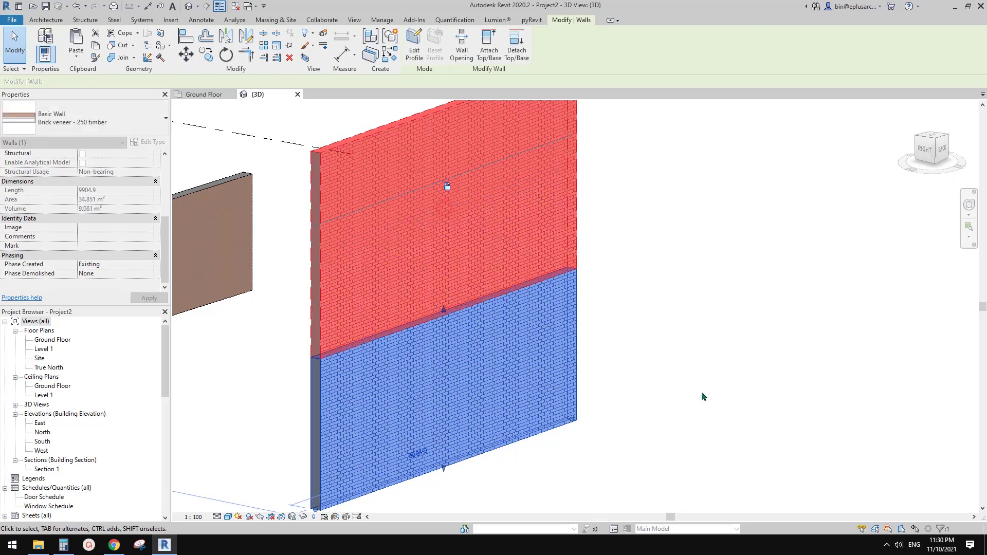
click(703, 393)
scroll(631, 384, down, 2)
shift+middle_drag(630, 384, 614, 394)
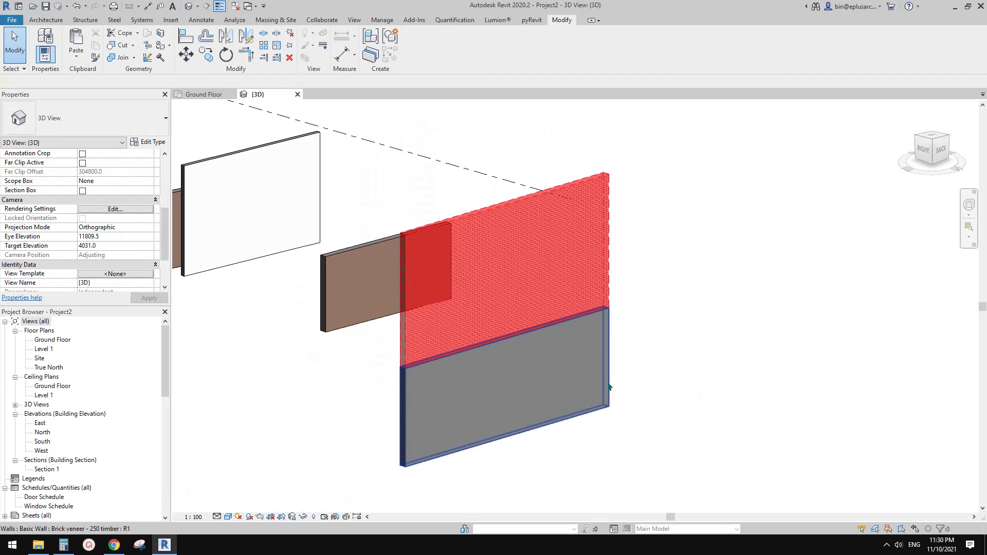
Step: Draw another Brick veneer - 250 timber wall about 7900 mm long in front of the demolished wall with Create Similar
click(388, 311)
scroll(470, 315, down, 2)
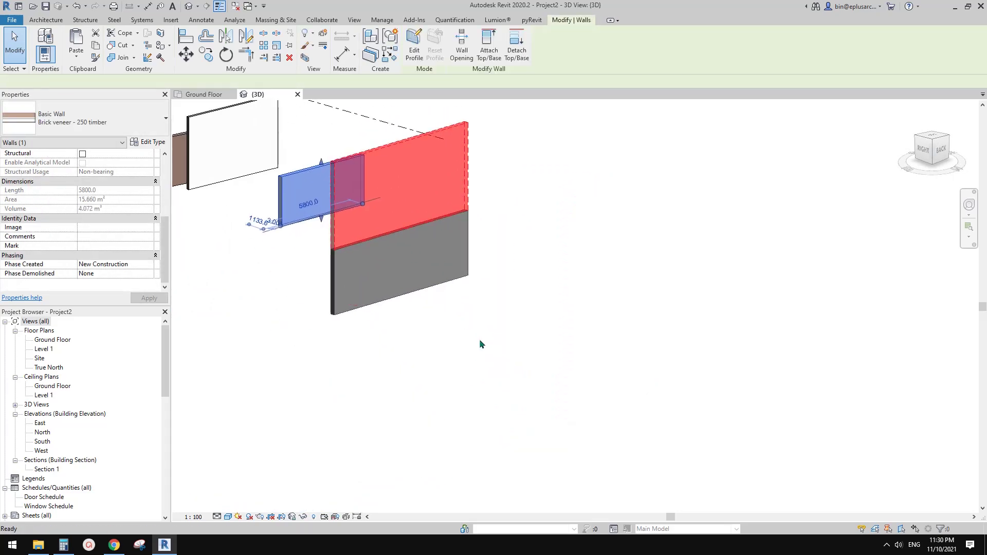
scroll(479, 339, down, 1)
shift+middle_drag(479, 339, 488, 357)
key(c)
key(s)
click(516, 339)
click(430, 376)
key(Escape)
key(Escape)
Step: Raise the new 7900 mm wall's top edge and split the wall horizontally into two pieces
click(474, 344)
drag(473, 317, 474, 259)
scroll(447, 316, up, 1)
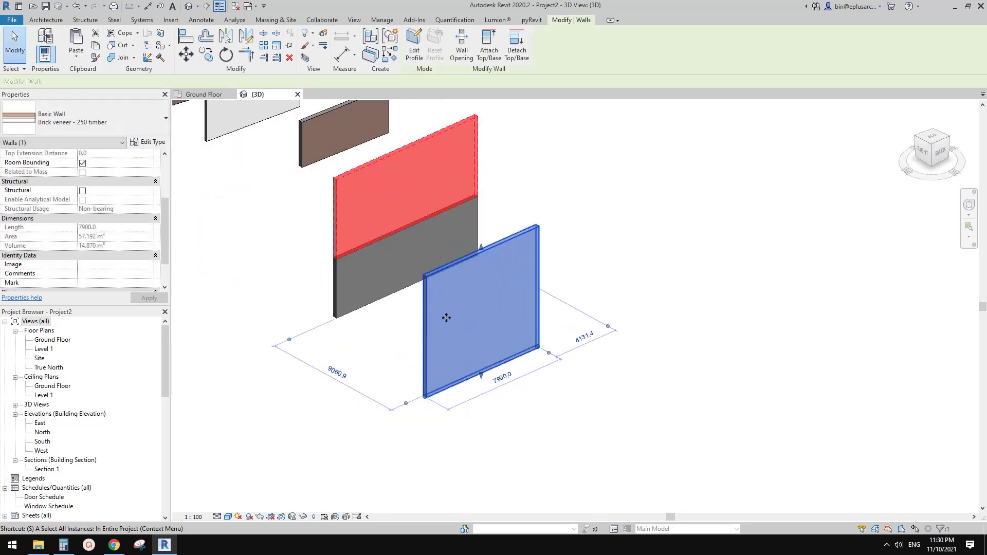
key(s)
key(l)
scroll(427, 329, up, 5)
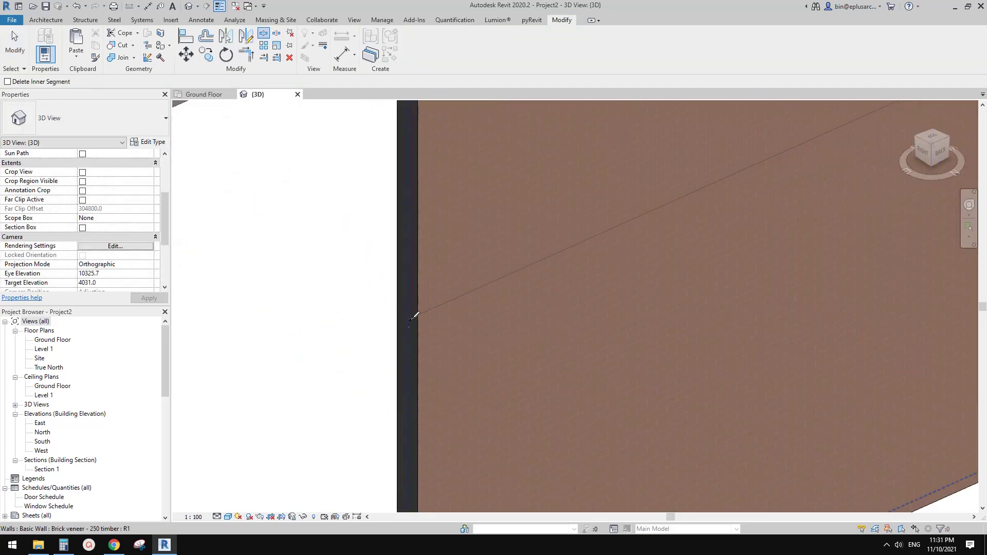
scroll(422, 337, down, 2)
key(Escape)
Step: Change the lower piece of the newly split wall to the Generic 300mm Wall type
click(493, 280)
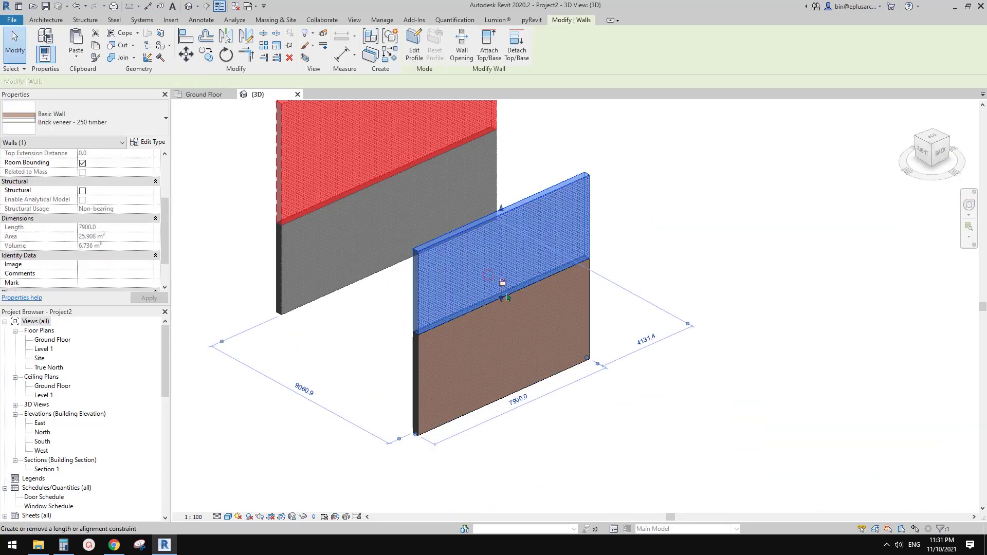
scroll(511, 283, up, 1)
key(Escape)
click(496, 353)
click(103, 118)
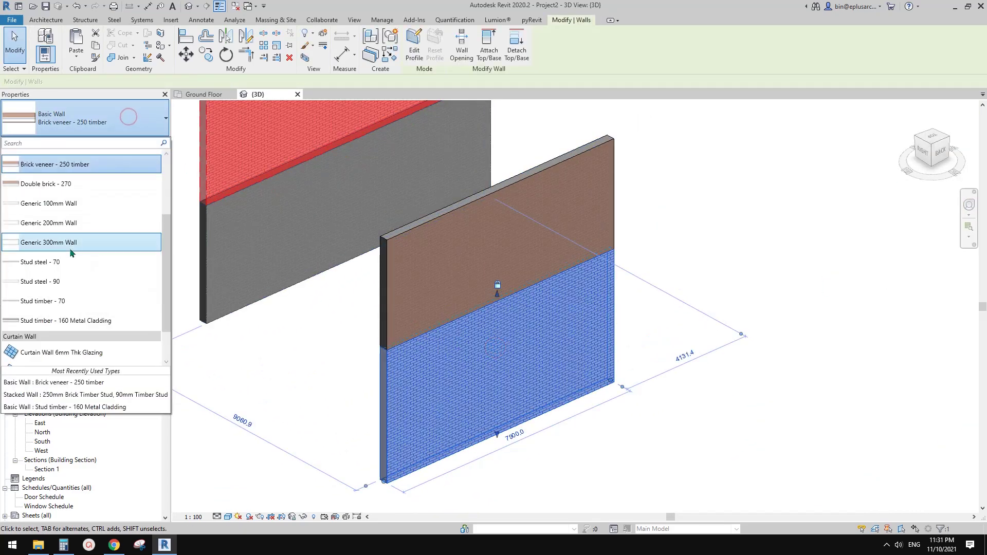
click(85, 251)
Step: Change the upper piece of the newly split wall to the Generic 100mm Wall type
click(448, 273)
click(113, 129)
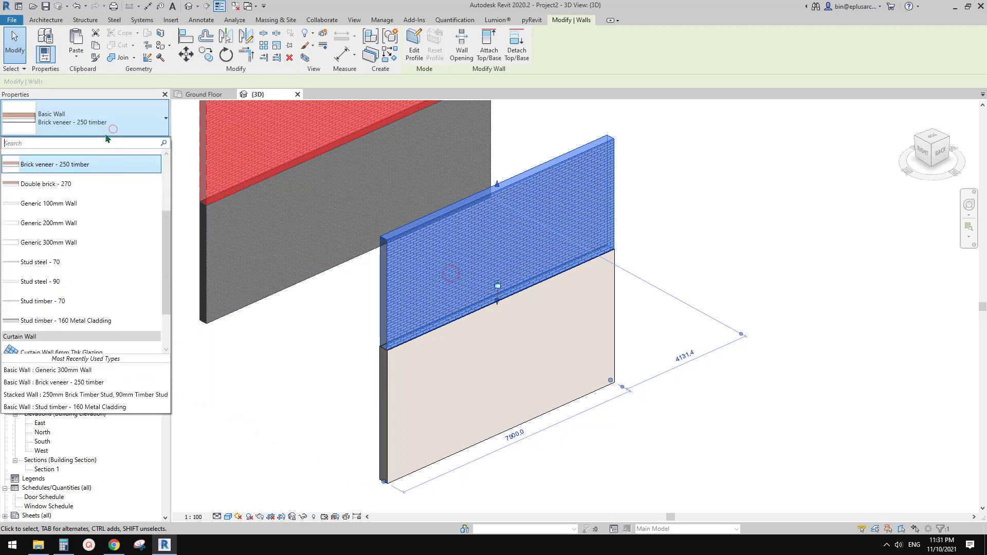
scroll(81, 234, up, 1)
click(77, 228)
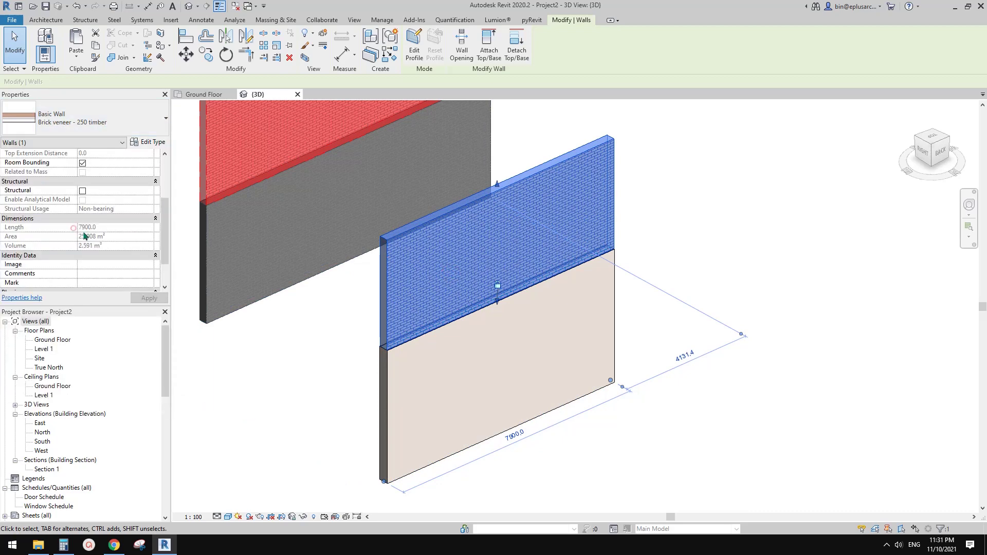
key(Escape)
Step: Examine the two wall thicknesses at their shared edge and undo the type changes on both pieces
shift+middle_drag(511, 257, 511, 300)
click(560, 261)
scroll(512, 314, down, 2)
key(Escape)
scroll(501, 328, up, 2)
scroll(500, 325, up, 1)
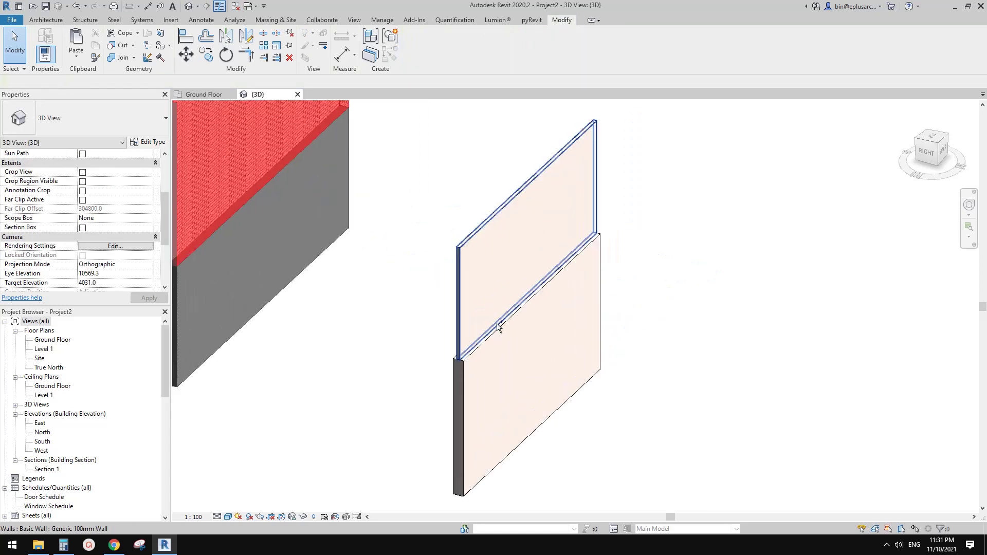
key(ctrl+z)
scroll(508, 343, up, 2)
middle_drag(508, 344, 628, 382)
Step: Examine the upper and lower pieces of the split brick veneer wall alongside the other walls in the model
click(393, 320)
scroll(394, 320, down, 2)
scroll(401, 283, up, 2)
key(Escape)
click(397, 195)
scroll(399, 201, down, 2)
scroll(472, 324, down, 3)
middle_drag(471, 324, 633, 375)
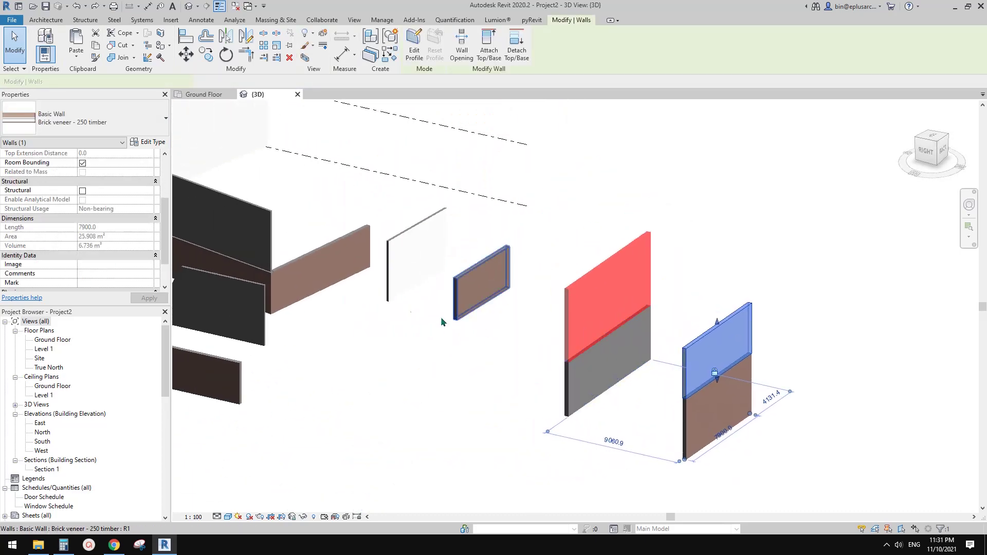
middle_drag(441, 317, 501, 329)
middle_drag(825, 405, 556, 325)
scroll(499, 321, up, 3)
shift+middle_drag(476, 337, 520, 343)
click(521, 343)
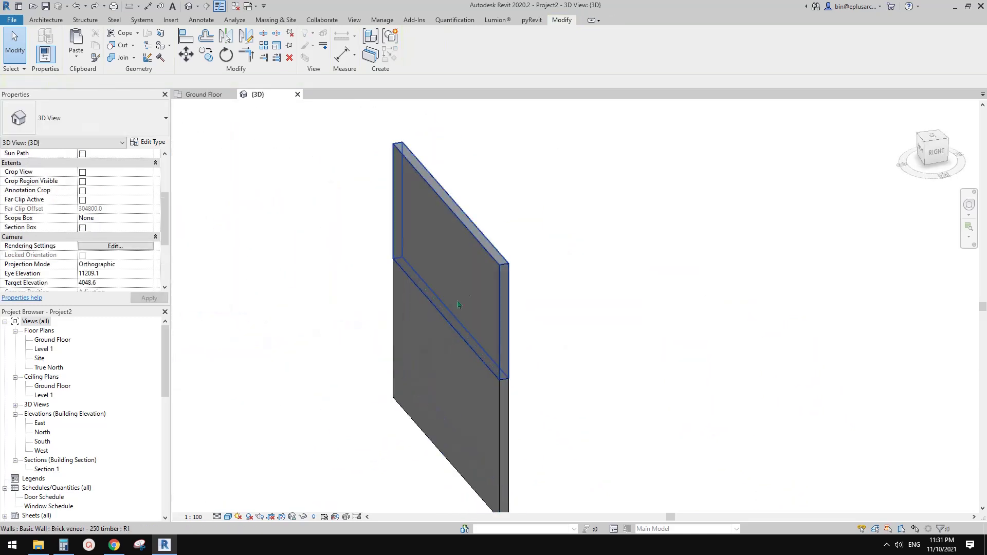
Step: Set the upper brick veneer piece's location line to Finish Face: Interior and accept transferring the locked constraints
shift+middle_drag(447, 334, 422, 327)
click(429, 260)
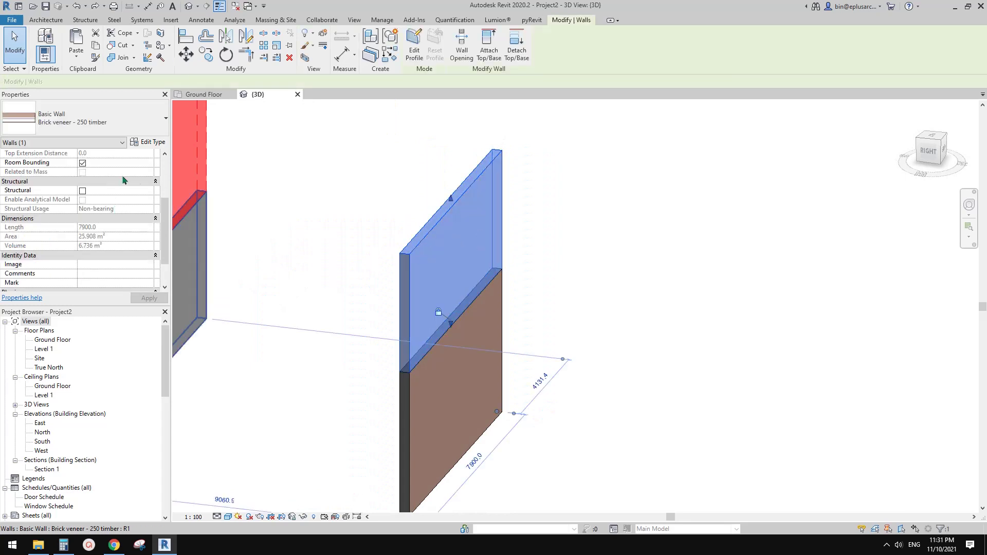
click(163, 175)
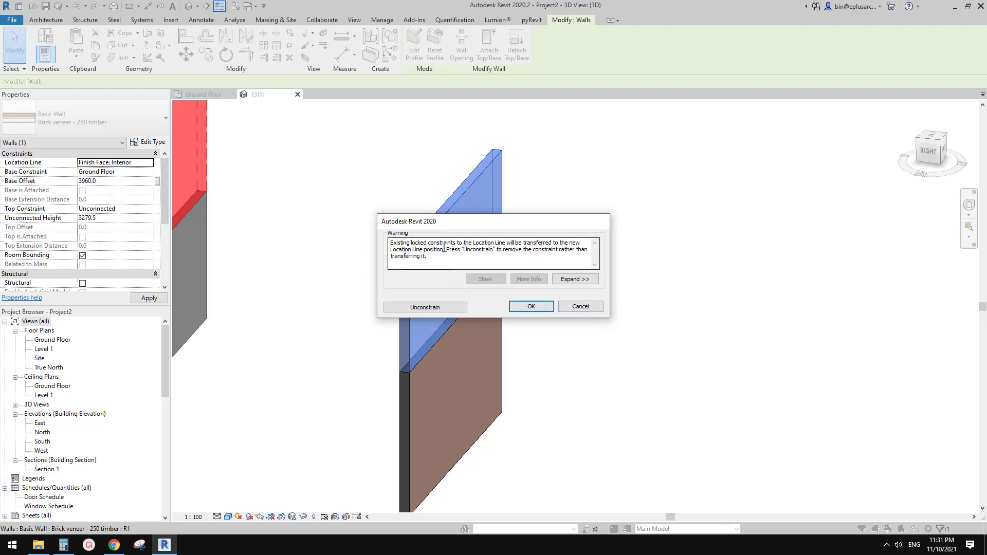
click(531, 308)
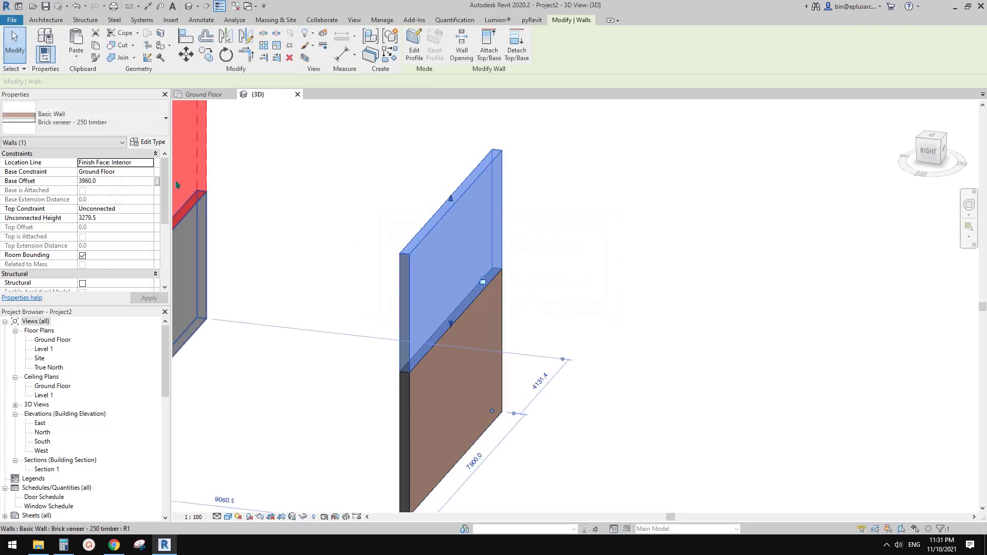
Step: Change the upper piece of the split brick veneer wall to the Stud timber - 160 Metal Cladding type
click(119, 126)
scroll(112, 241, up, 2)
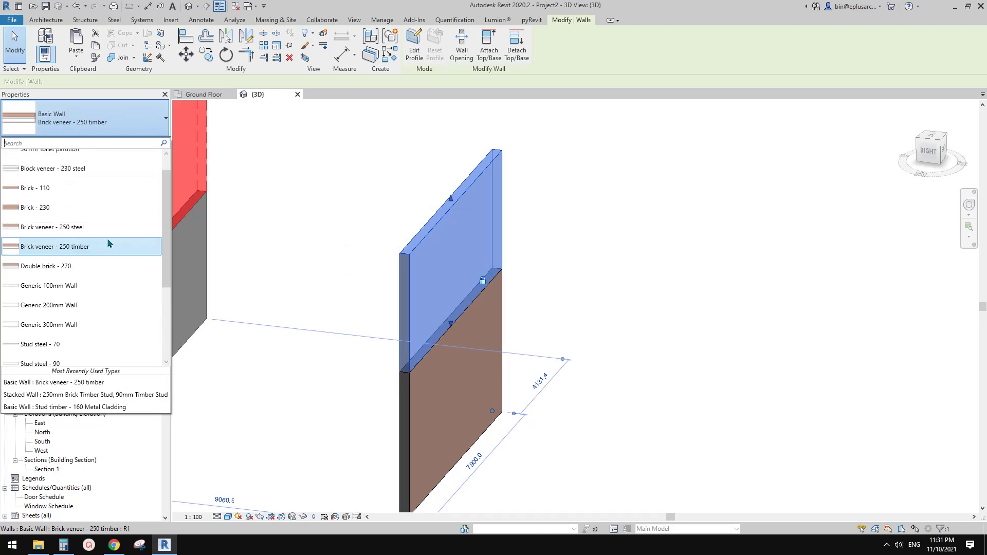
scroll(113, 247, down, 3)
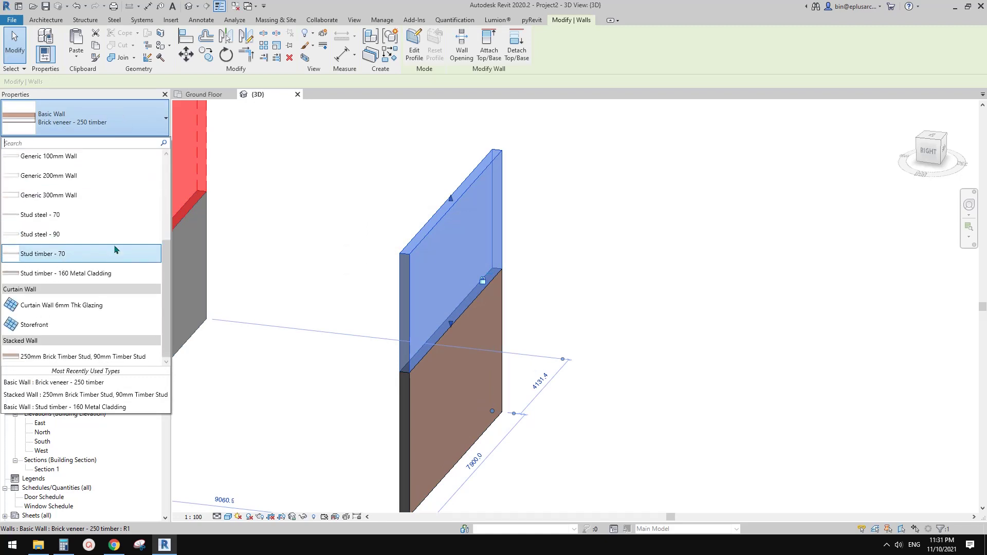
click(103, 273)
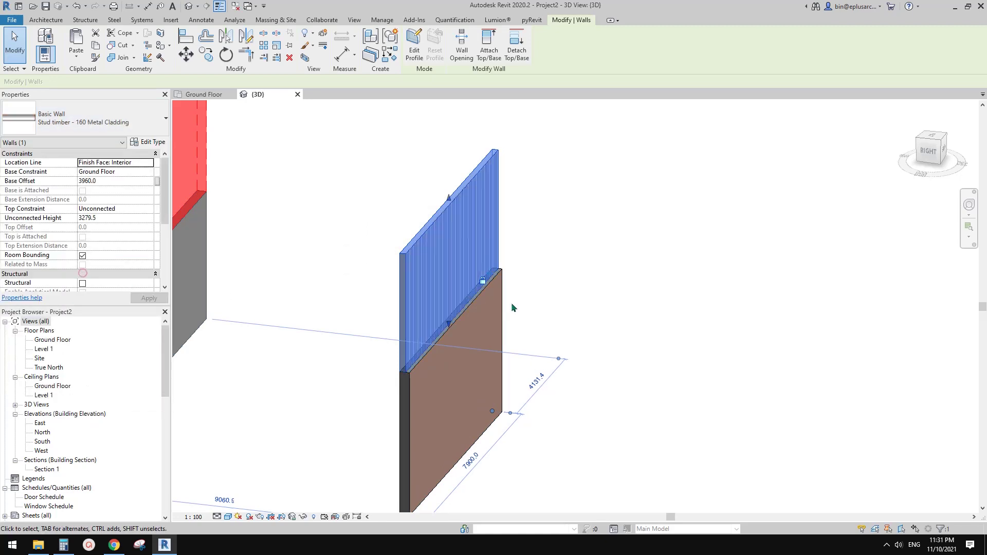
click(573, 252)
Step: Join the geometry of the upper metal cladding piece and the lower brick veneer piece
shift+middle_drag(413, 350, 420, 365)
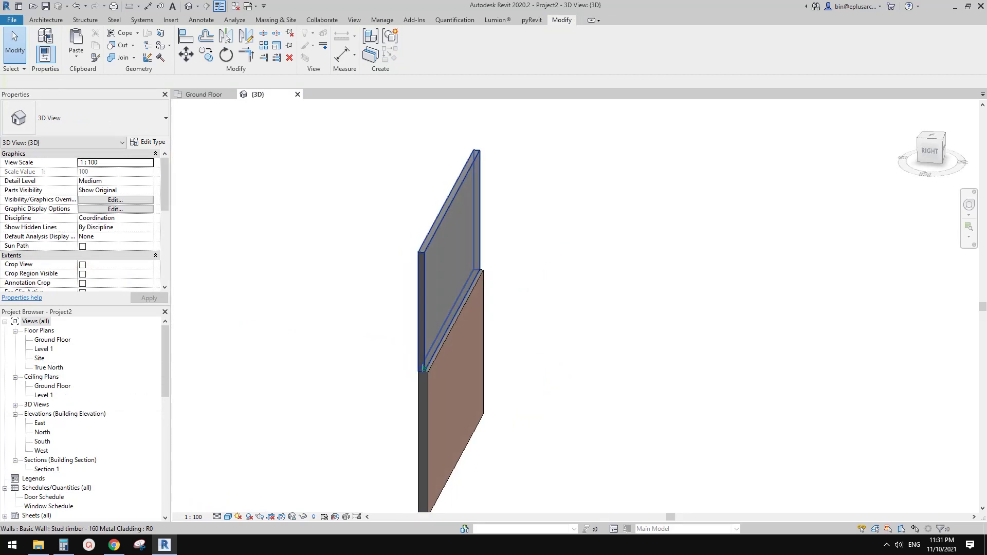
scroll(423, 371, up, 3)
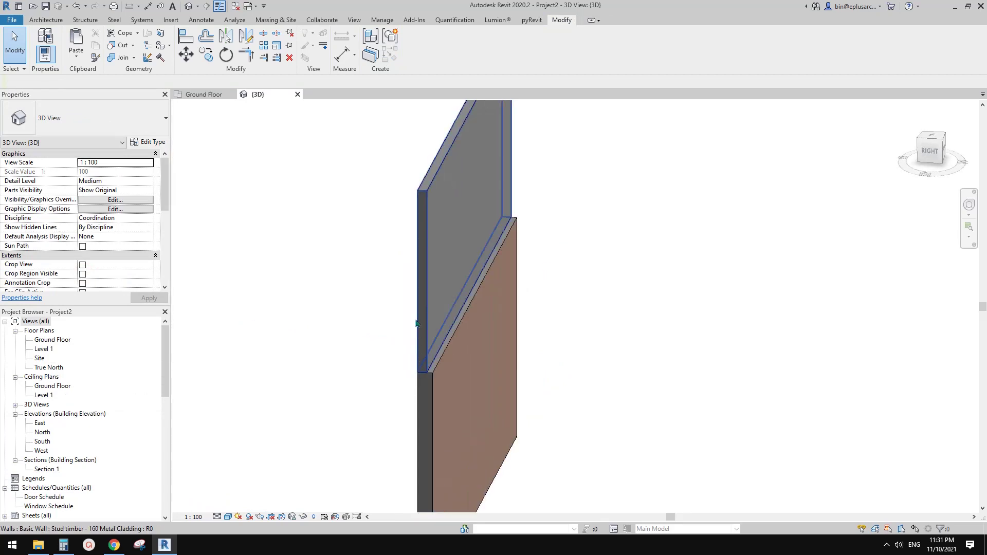
scroll(416, 323, down, 3)
shift+middle_drag(416, 323, 550, 267)
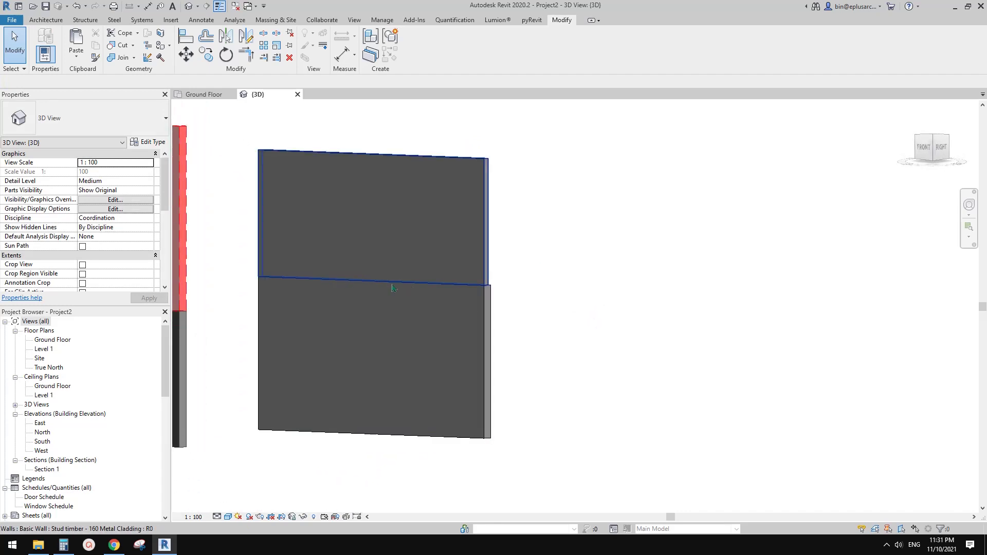
click(122, 58)
click(368, 226)
click(369, 304)
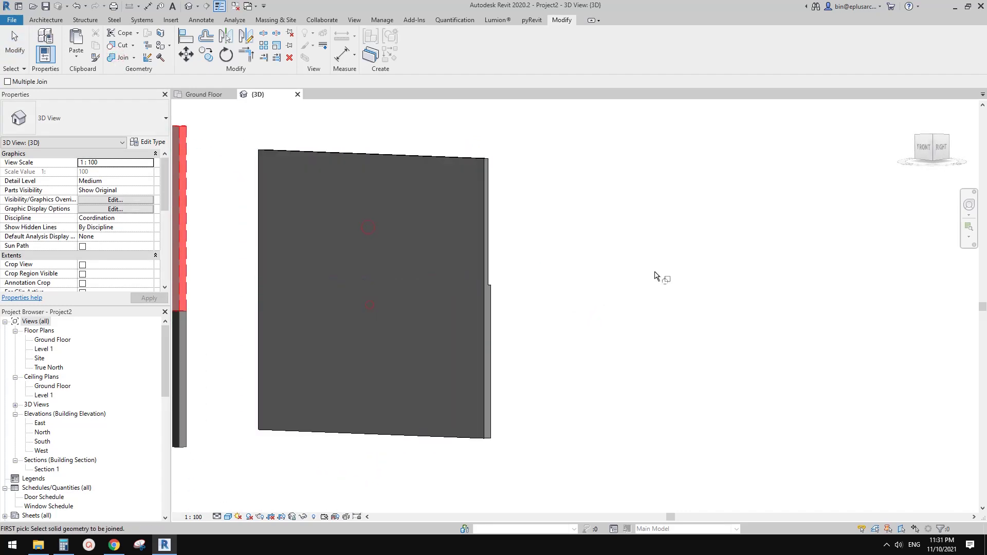
click(409, 264)
click(414, 309)
shift+middle_drag(414, 309, 381, 297)
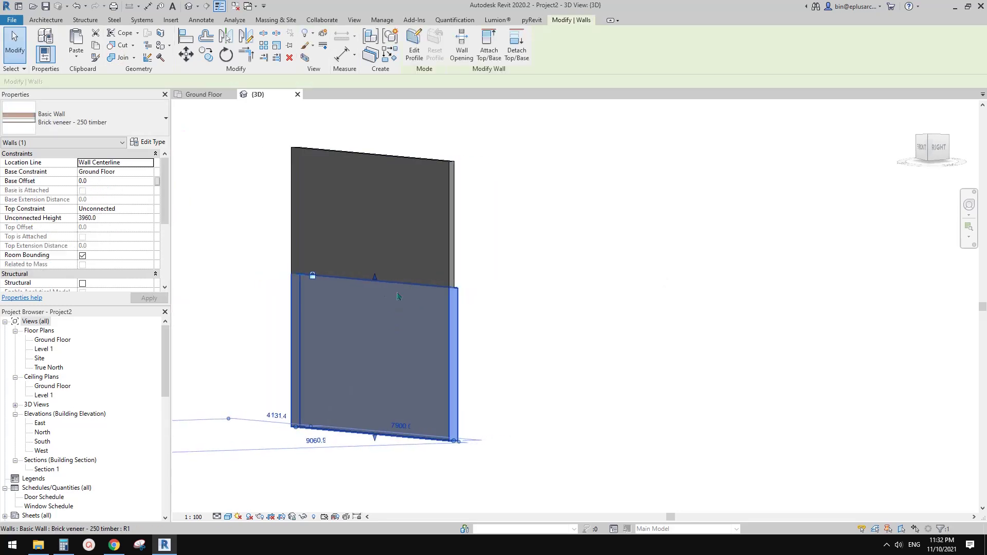
key(Escape)
Step: Compare the original stacked wall with the joined metal cladding and brick veneer pieces
shift+middle_drag(442, 302, 614, 318)
scroll(333, 269, down, 1)
middle_drag(333, 269, 570, 293)
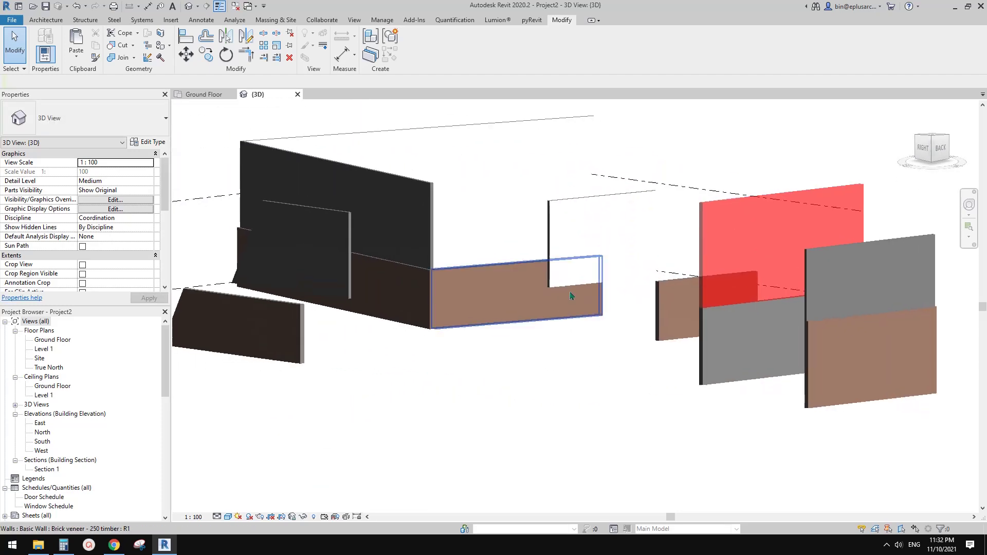
click(413, 251)
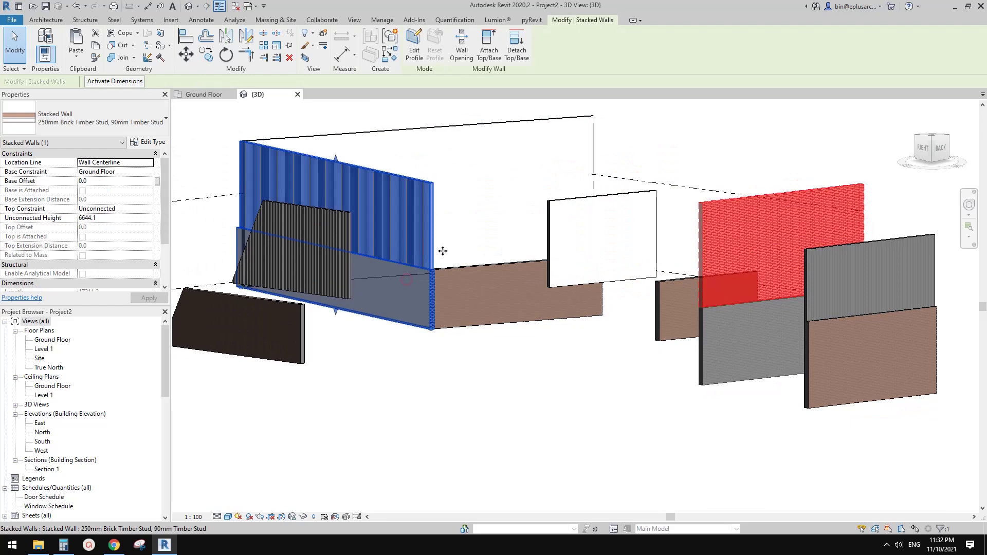
middle_drag(723, 311, 527, 285)
key(Escape)
scroll(661, 311, up, 3)
middle_drag(664, 282, 656, 280)
Step: Raise the top edge of the joined wall's lower brick veneer piece slightly
click(656, 280)
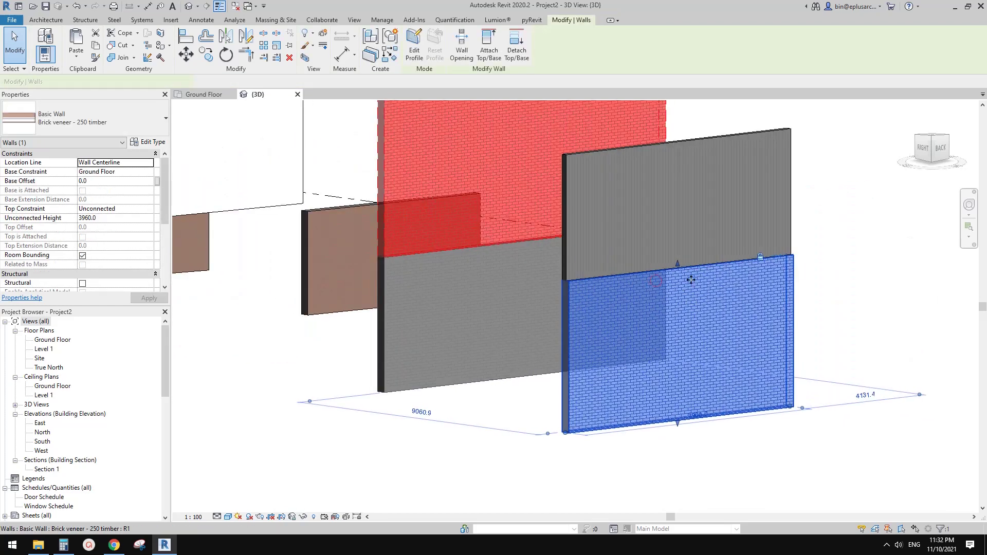
drag(683, 309, 678, 257)
scroll(612, 301, down, 3)
Step: Inspect the component types and heights in the assembly of the 250mm Brick Timber Stud, 90mm Timber Stud stacked wall
middle_drag(259, 267, 496, 282)
click(421, 281)
middle_drag(414, 273, 559, 300)
shift+middle_drag(559, 301, 491, 261)
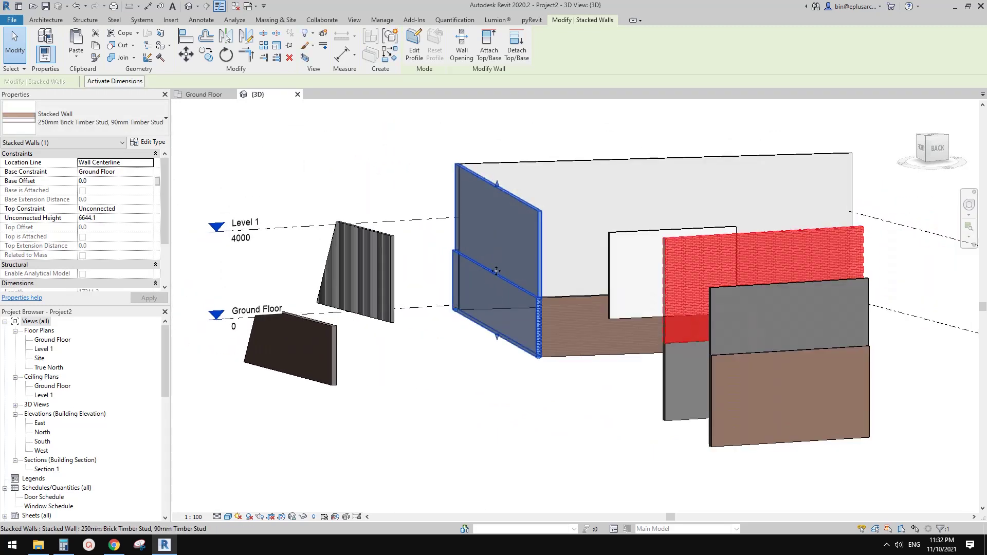
scroll(493, 271, up, 2)
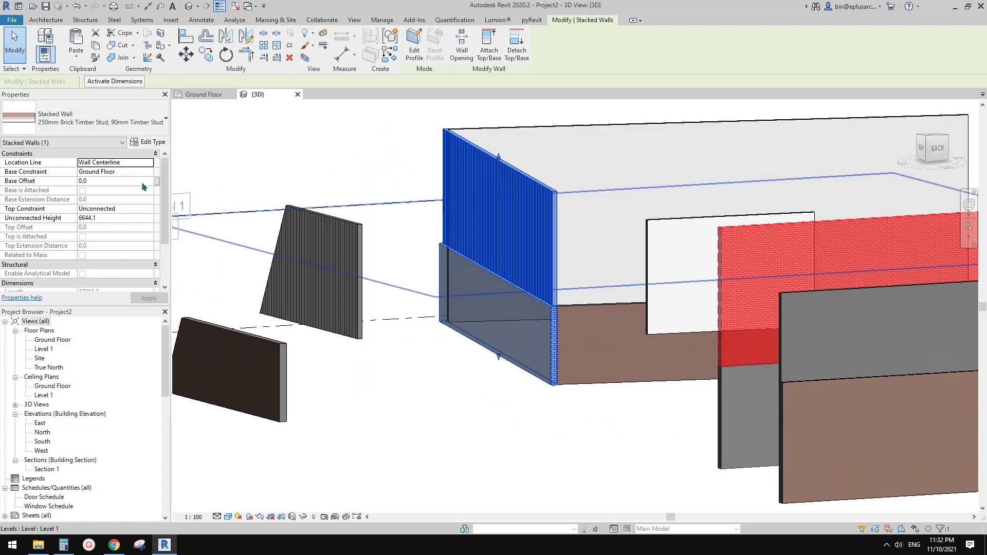
click(151, 142)
click(675, 235)
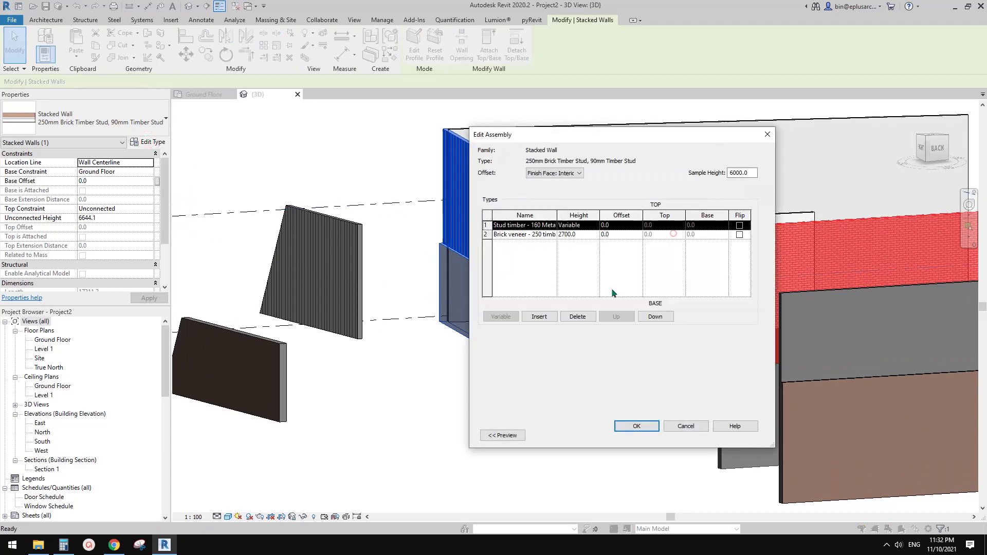
key(Escape)
key(Escape)
key(Escape)
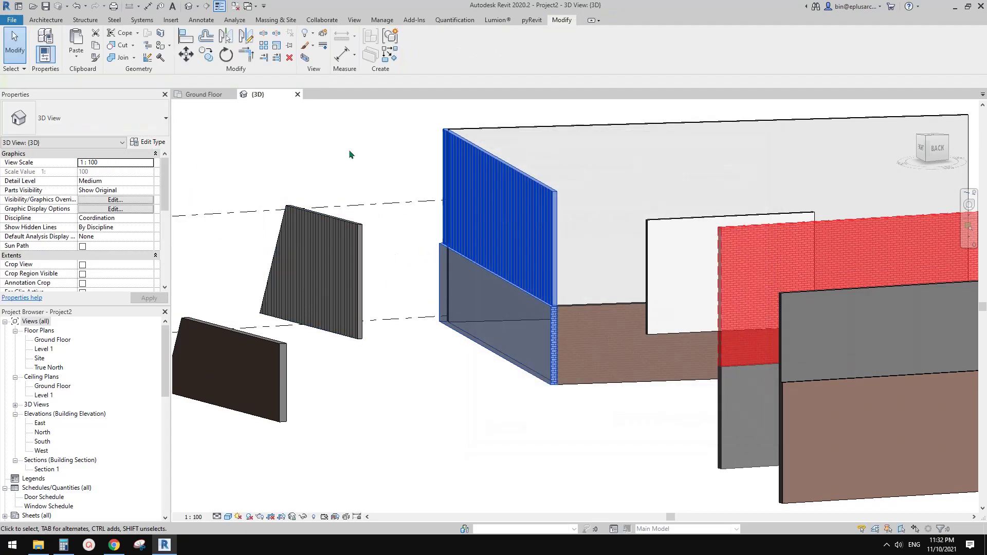
Step: Examine the selected stacked wall as a single element beside the separate basic walls
scroll(487, 257, down, 2)
shift+middle_drag(474, 223, 523, 268)
scroll(535, 271, up, 1)
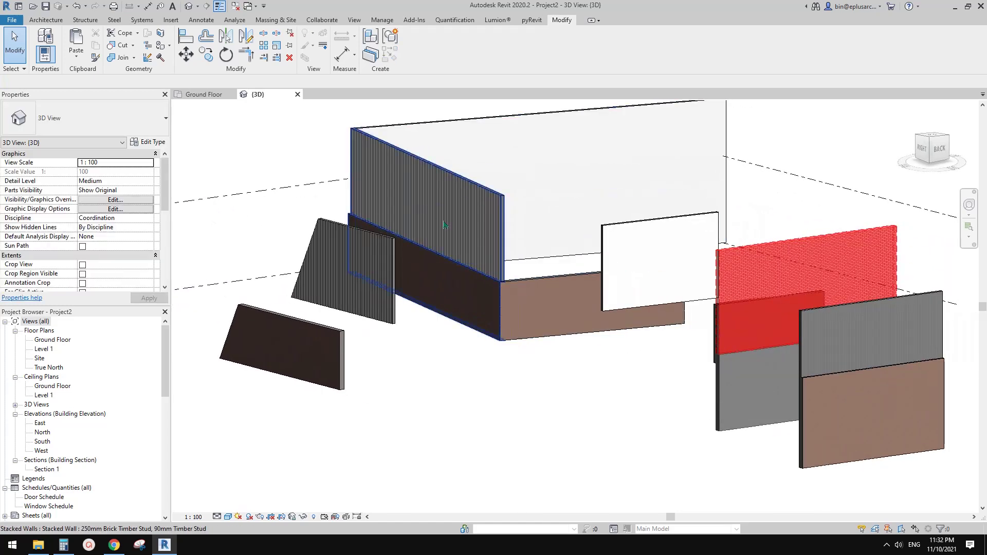
click(449, 234)
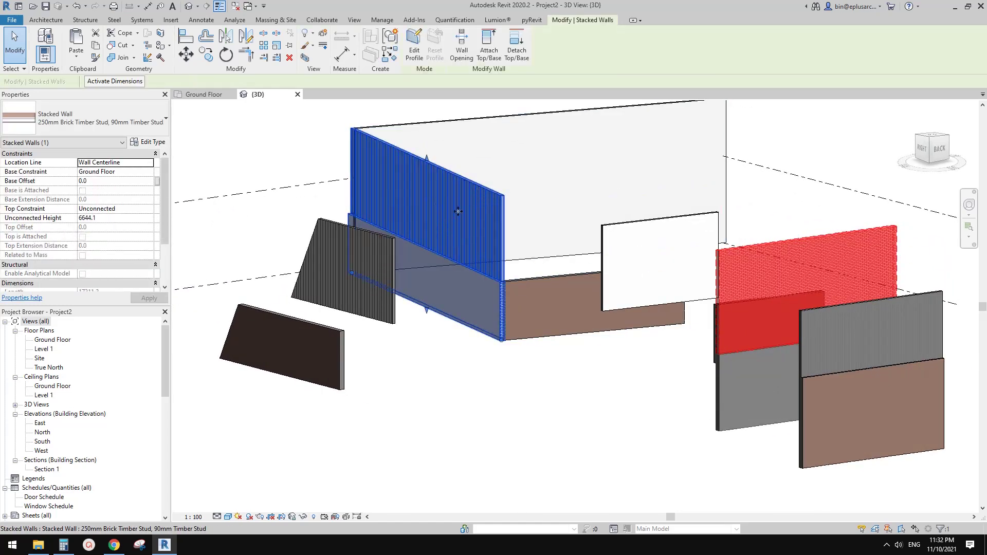
scroll(478, 213, down, 3)
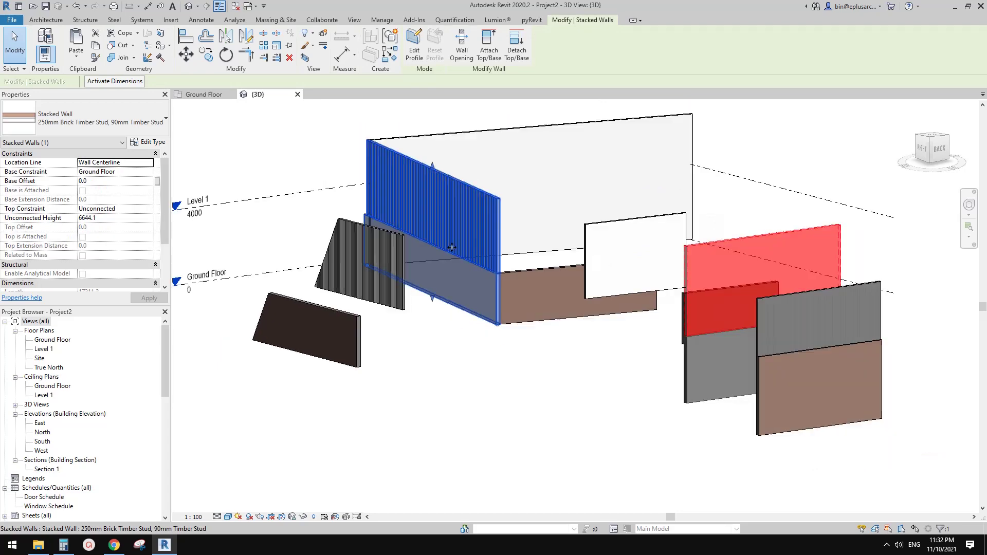
key(Escape)
scroll(474, 204, down, 1)
Step: Lower the top edge of the joined wall's brick veneer piece to a height of about 2530 mm
middle_drag(474, 204, 337, 151)
scroll(597, 271, up, 3)
click(598, 269)
mouse_move(616, 273)
middle_down()
mouse_move(556, 273)
mouse_move(597, 268)
middle_up()
drag(540, 219, 544, 268)
drag(550, 208, 540, 265)
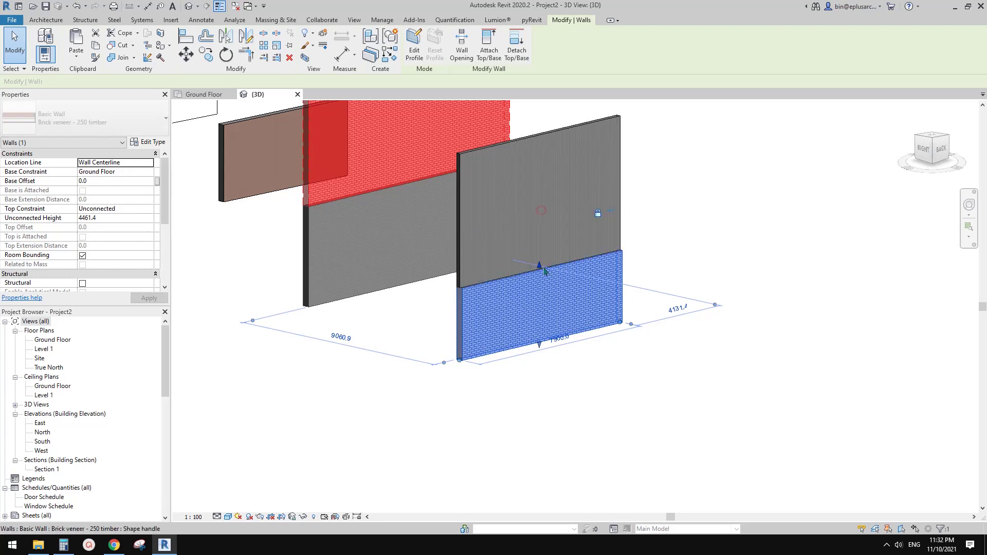
key(Escape)
Step: Check the upper metal cladding piece's base offset and its fit against the lowered brick veneer piece
shift+middle_drag(543, 266, 478, 312)
click(456, 267)
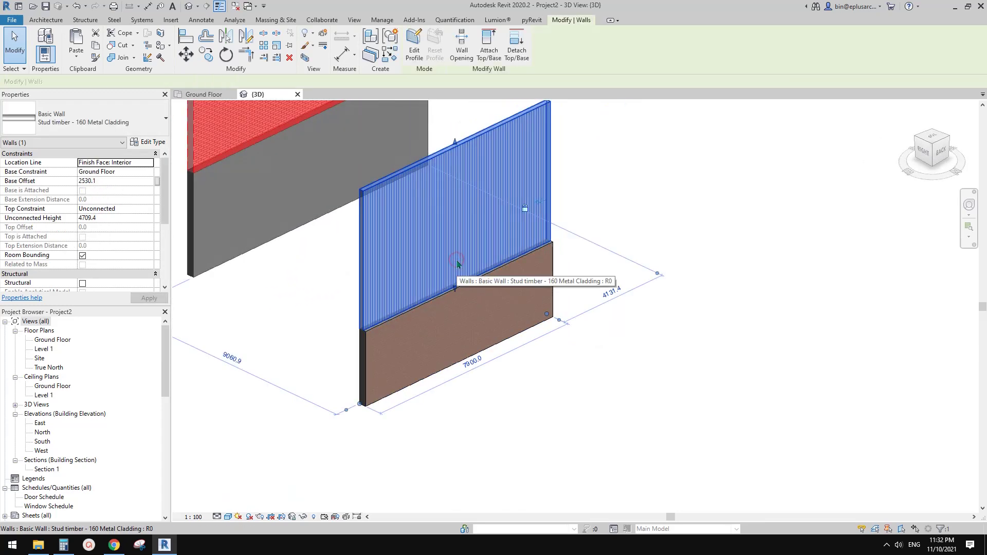
shift+middle_drag(442, 278, 360, 277)
middle_drag(468, 268, 558, 278)
scroll(501, 274, down, 2)
middle_drag(497, 233, 552, 328)
middle_drag(552, 328, 782, 385)
scroll(583, 339, down, 3)
Step: Cut a rectangular opening across both layers of the long stacked wall by sketching it in the wall's profile
click(517, 297)
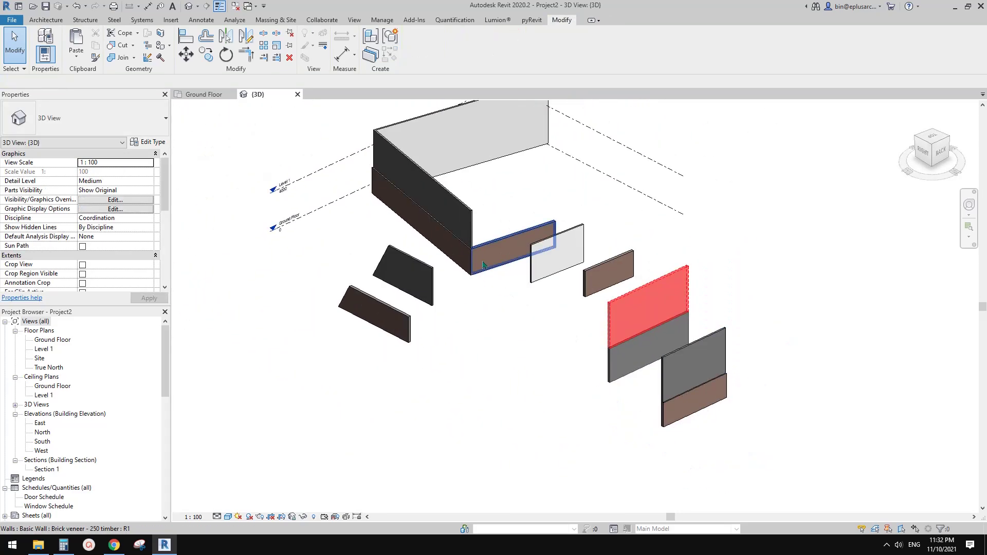
click(472, 242)
shift+middle_drag(472, 243, 432, 193)
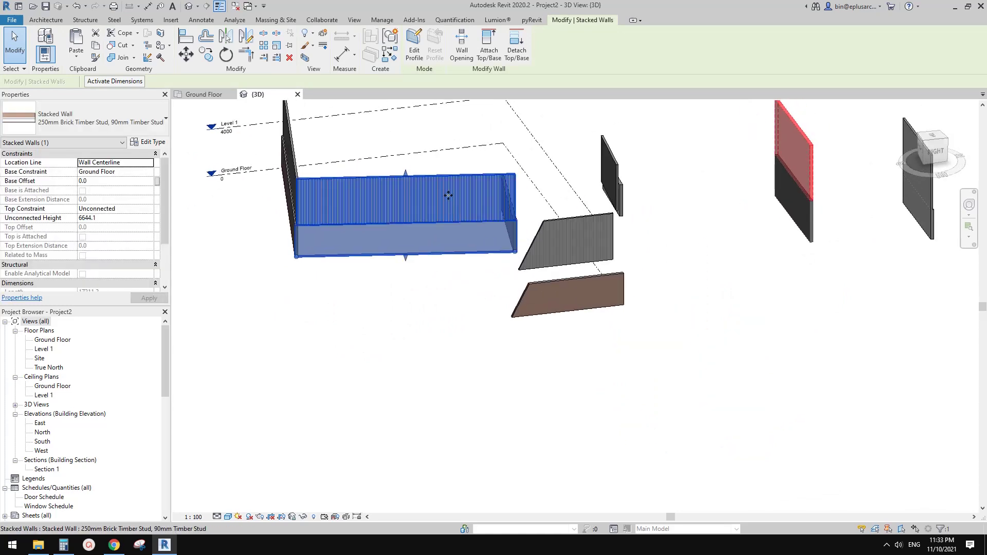
click(414, 50)
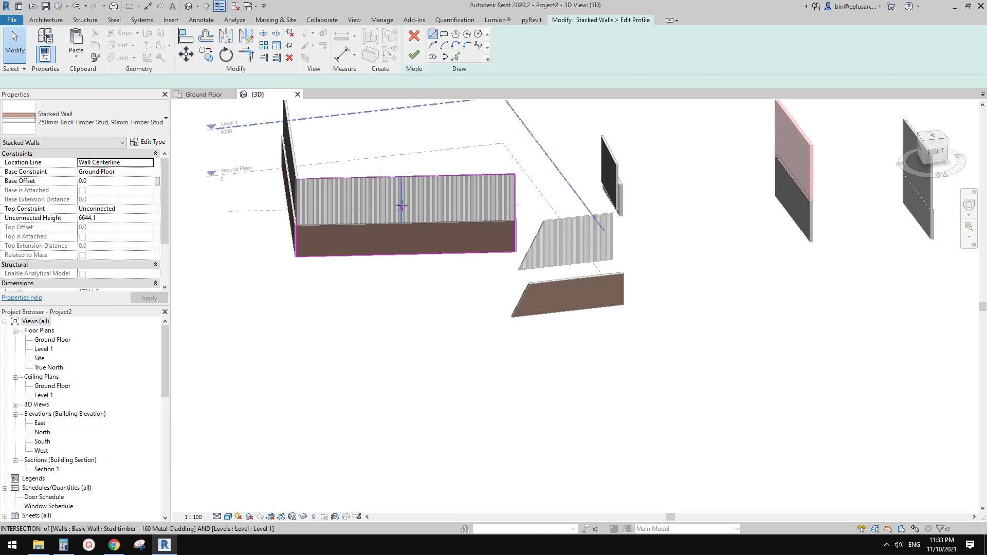
scroll(399, 206, up, 3)
click(432, 34)
click(443, 35)
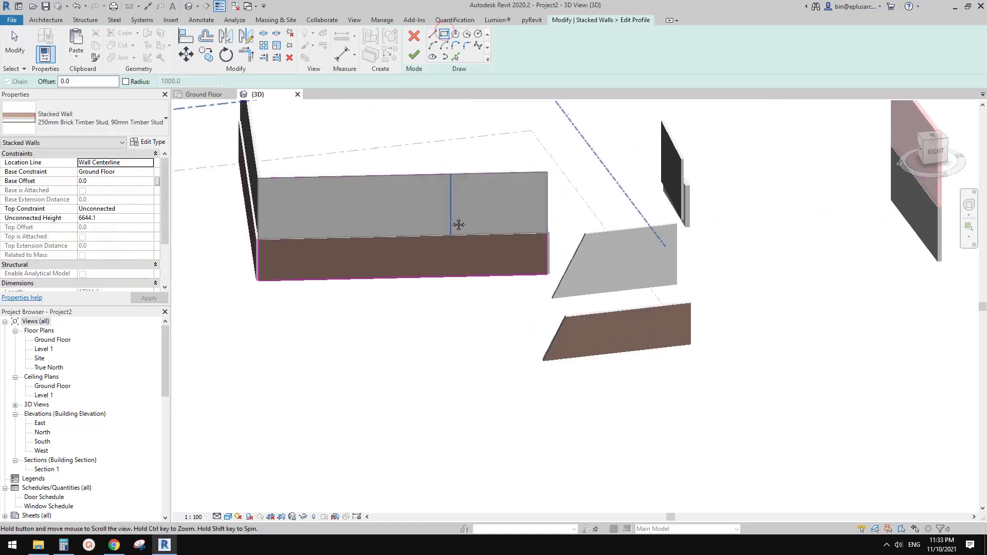
click(372, 210)
click(461, 256)
key(Escape)
click(414, 55)
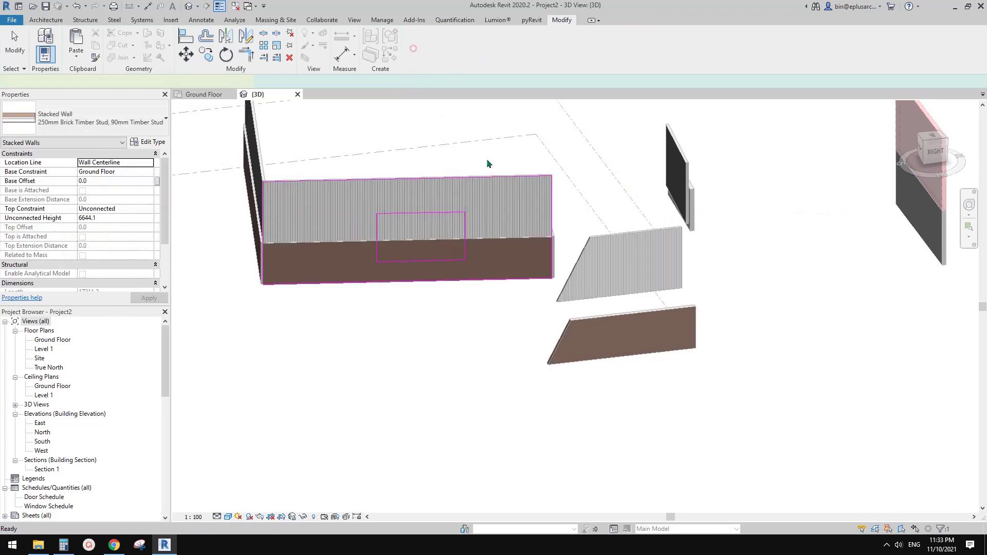
Step: Edit the stacked wall's profile again and trim one end to a sketched diagonal line to give it a sloping edge
shift+middle_drag(514, 244, 456, 246)
click(456, 246)
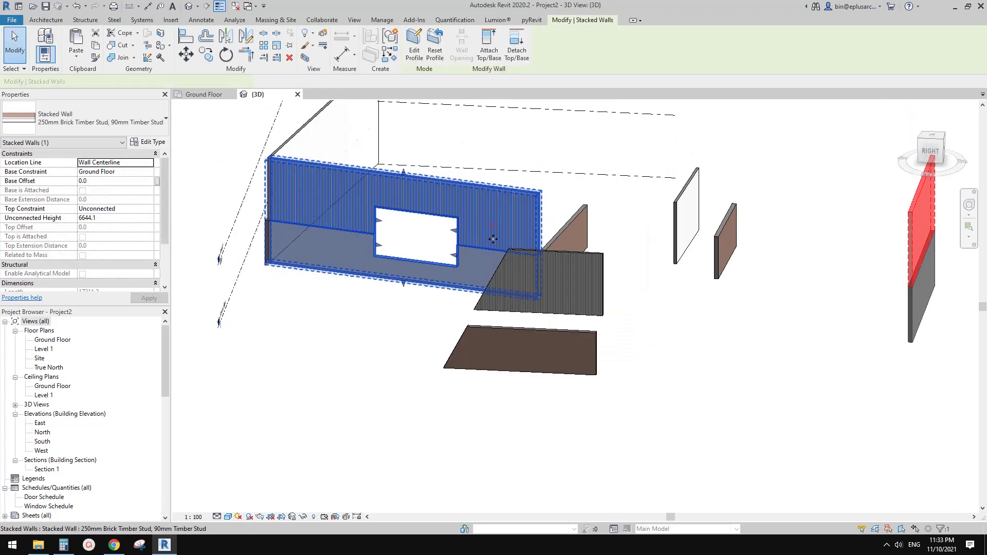
click(417, 41)
click(433, 34)
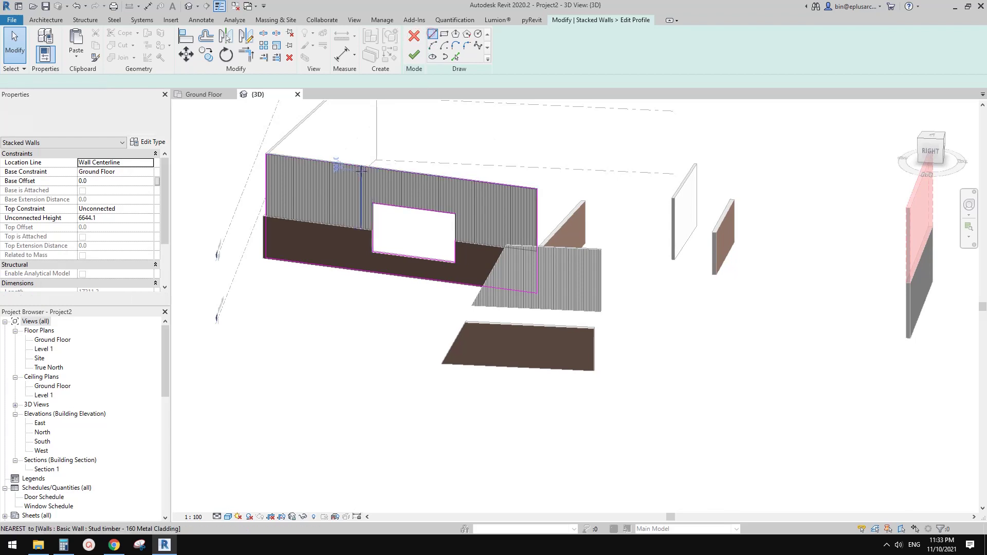
click(355, 166)
click(286, 263)
key(t)
key(r)
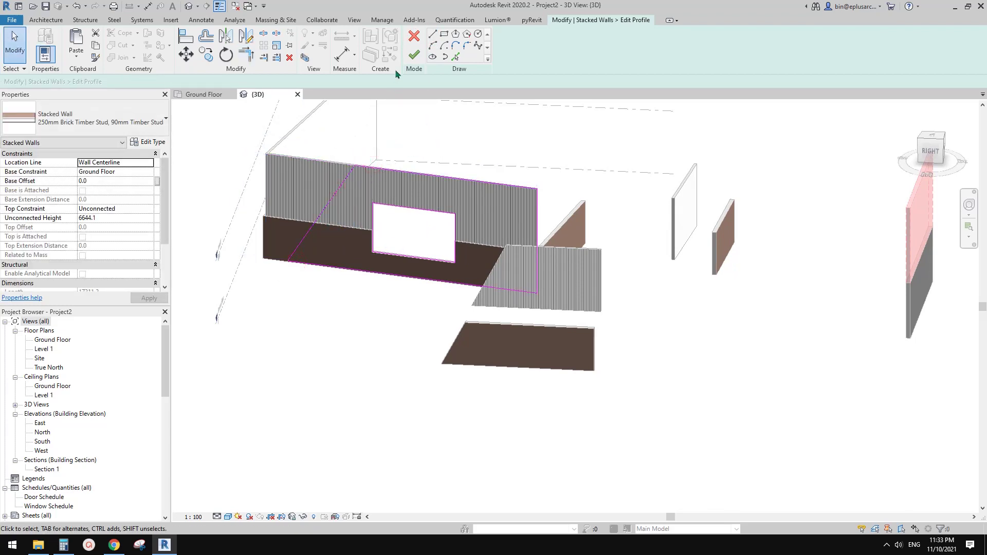
click(414, 54)
Step: Check how the joined brick veneer and metal cladding pieces select, individually and together
shift+middle_drag(529, 234, 471, 335)
click(474, 312)
scroll(515, 298, up, 5)
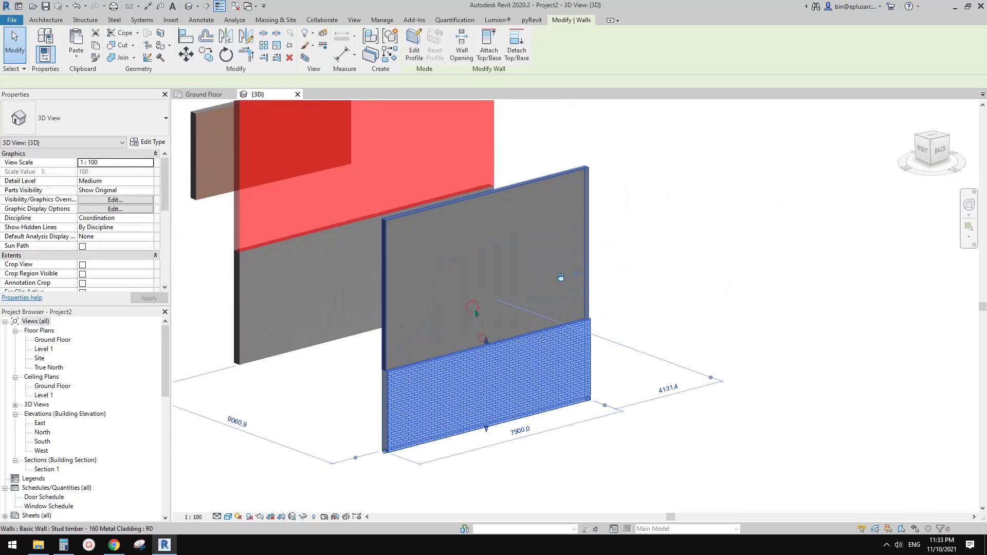
middle_drag(515, 298, 513, 303)
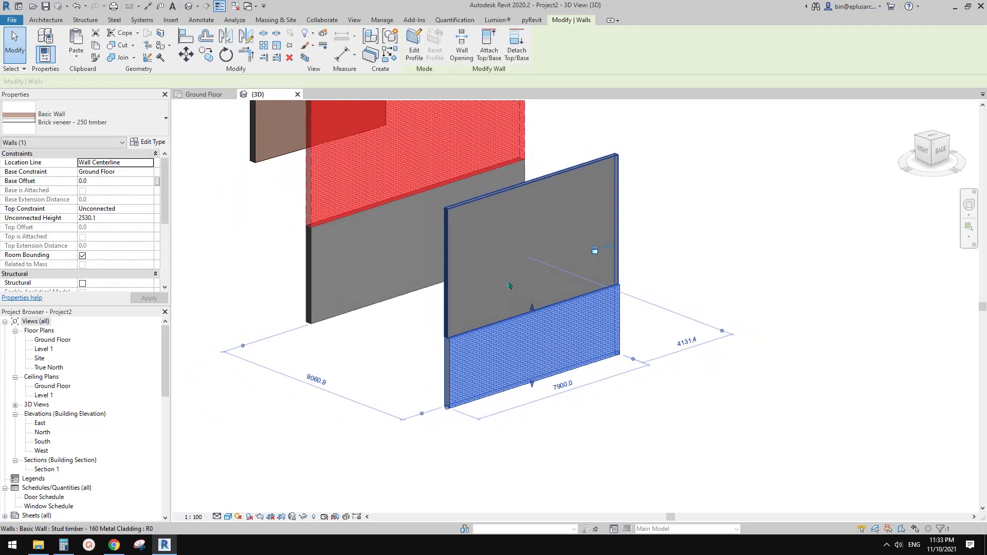
click(508, 280)
drag(646, 263, 558, 307)
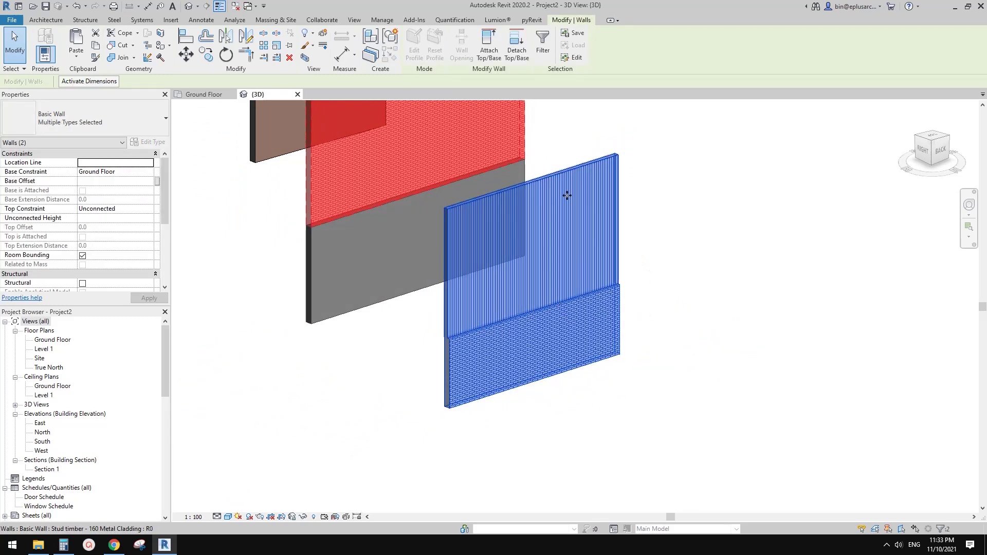
click(656, 255)
Step: Edit the upper metal cladding wall's profile and sketch a diagonal line from its top edge to its bottom edge
click(551, 269)
click(410, 39)
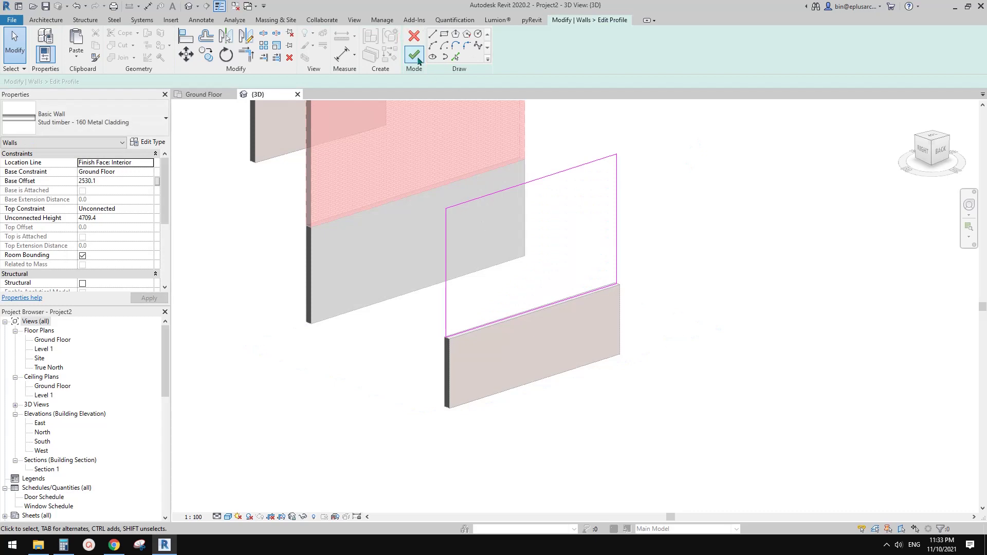
click(543, 178)
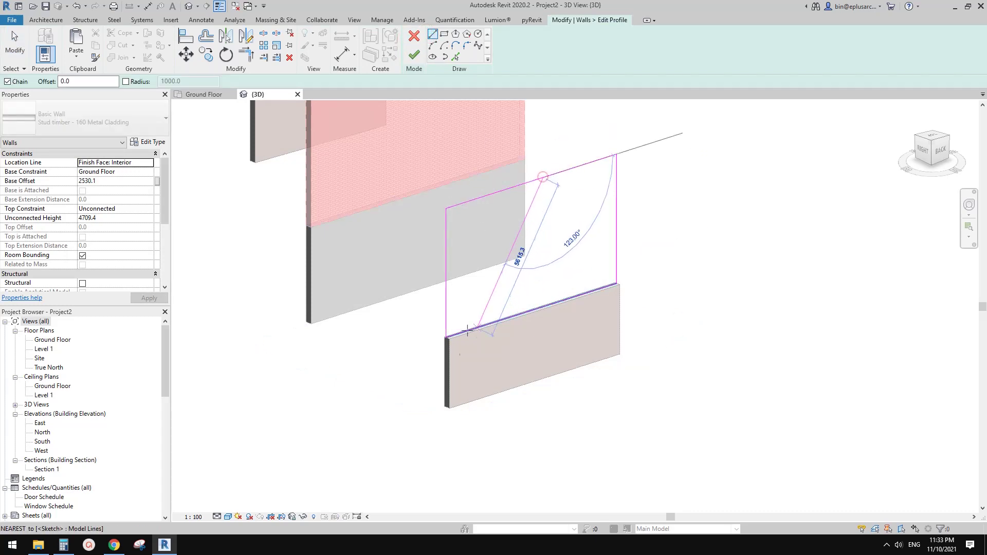
click(447, 408)
Step: Trim the cladding profile's top and bottom edges to the diagonal, delete the leftover vertical edge and finish the profile
key(t)
key(r)
click(488, 311)
click(500, 321)
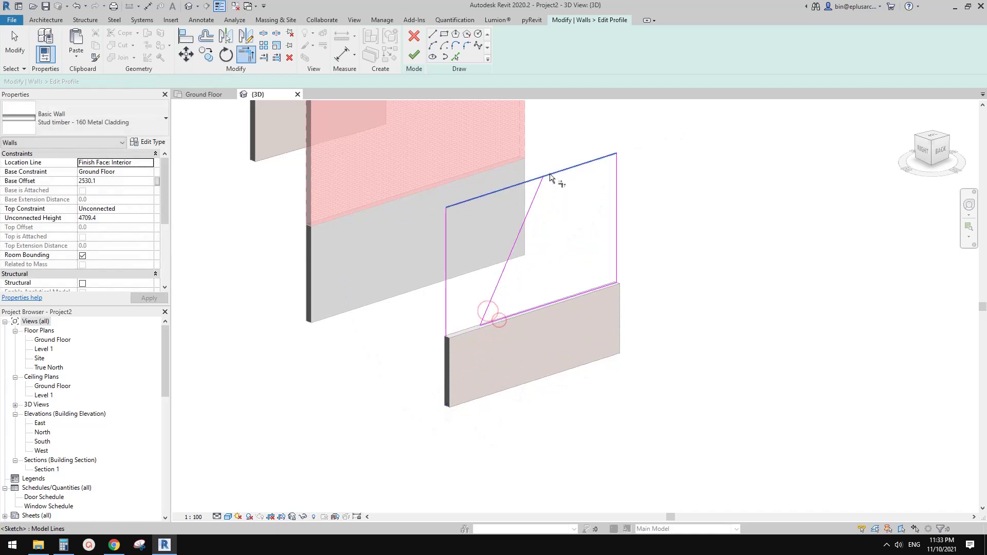
click(414, 54)
key(Escape)
drag(462, 191, 433, 221)
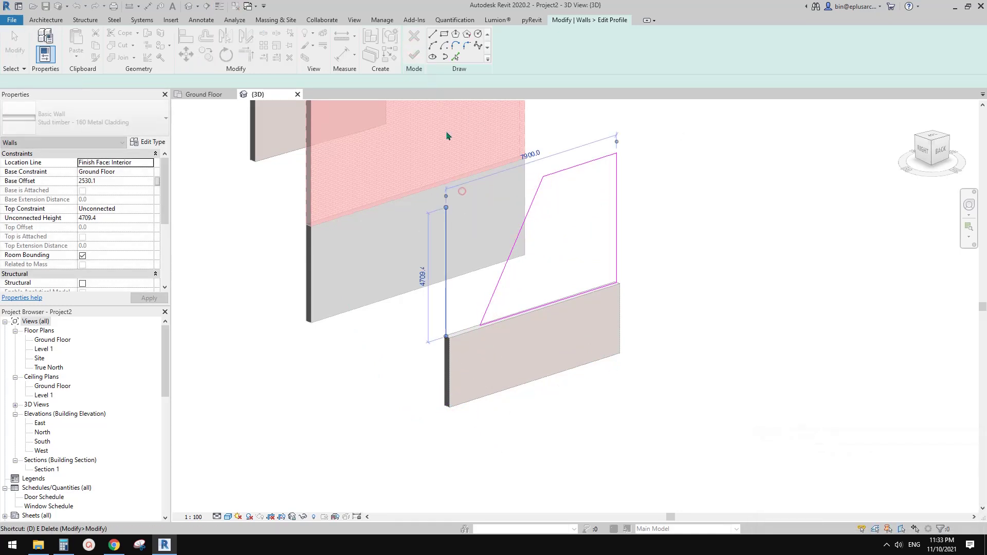
key(Delete)
click(414, 54)
Step: Edit the lower brick veneer wall's profile so its end continues the cladding's sloping edge, deleting the leftover vertical edge
click(535, 337)
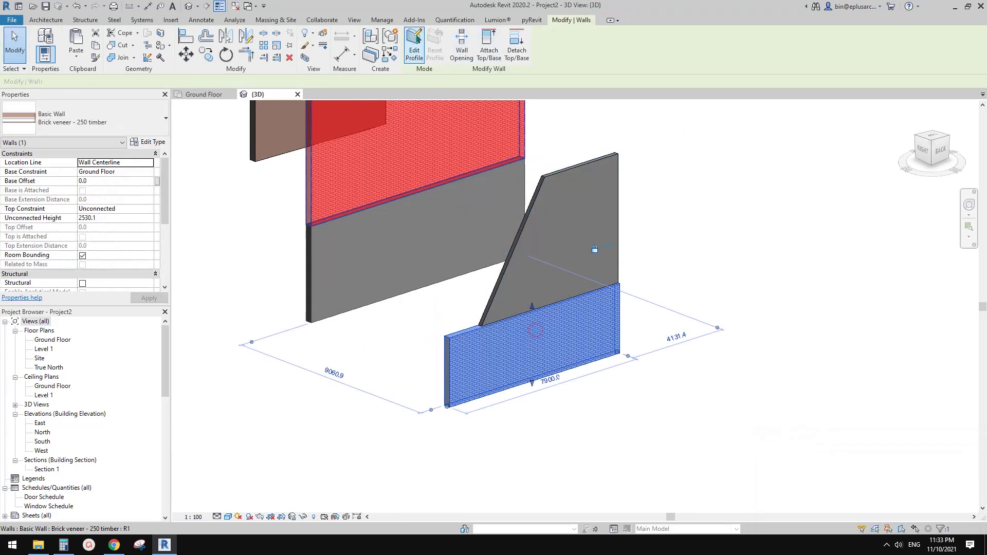
click(414, 42)
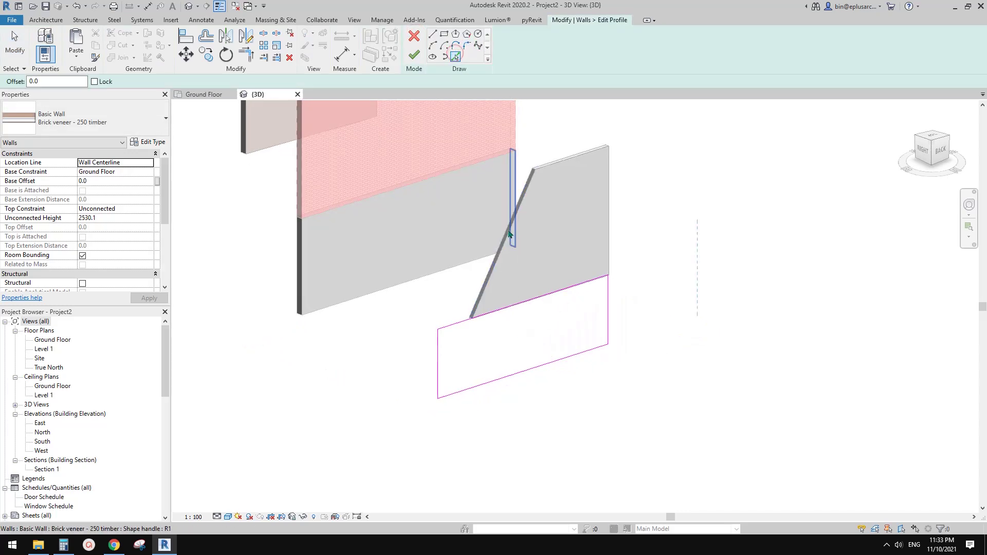
click(529, 194)
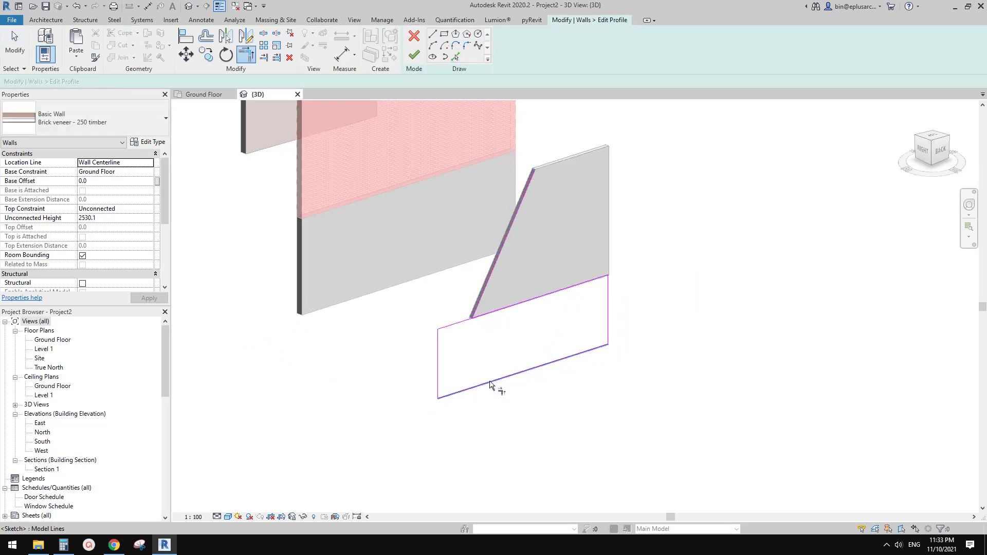
key(Escape)
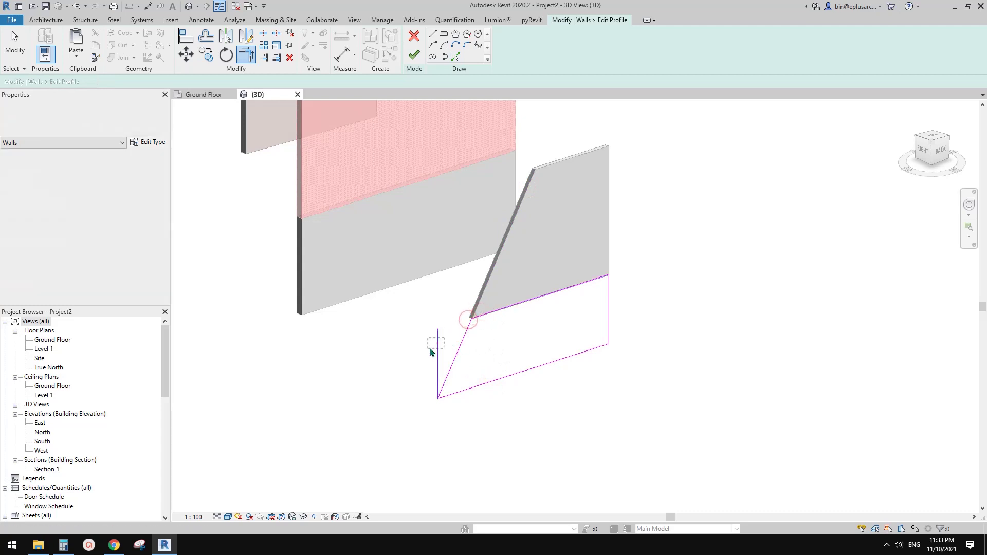
click(438, 344)
key(Delete)
click(412, 53)
Step: Copy the sloped metal cladding and brick veneer pieces together to a clear spot beside the originals
scroll(482, 116, down, 3)
mouse_move(558, 291)
shift+middle_down()
mouse_move(578, 278)
mouse_move(511, 240)
mouse_move(571, 250)
mouse_move(588, 267)
mouse_move(628, 264)
mouse_move(516, 269)
mouse_move(695, 263)
mouse_move(521, 267)
mouse_move(573, 298)
mouse_move(550, 298)
shift+middle_up()
scroll(512, 241, down, 1)
scroll(578, 272, up, 1)
middle_drag(611, 296, 591, 291)
scroll(591, 291, up, 3)
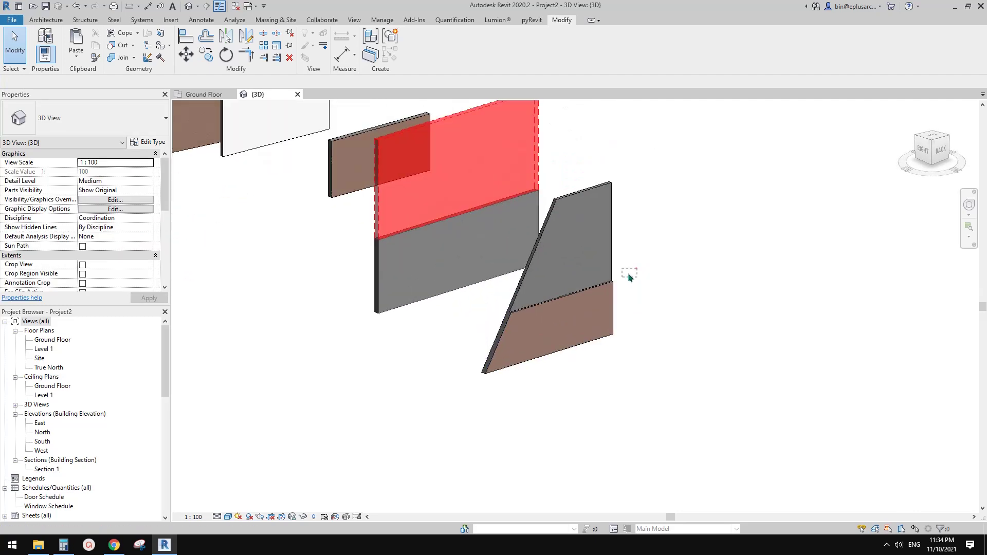
drag(637, 268, 587, 292)
scroll(588, 291, down, 2)
middle_drag(587, 292, 538, 302)
key(c)
key(o)
click(531, 315)
click(639, 335)
Step: Stretch the copied brick veneer wall's top edge upward to test how the joined metal cladding above reacts
middle_drag(625, 323, 619, 262)
scroll(632, 315, up, 5)
scroll(577, 333, up, 2)
click(591, 340)
click(595, 263)
click(611, 335)
shift+middle_drag(558, 312, 574, 312)
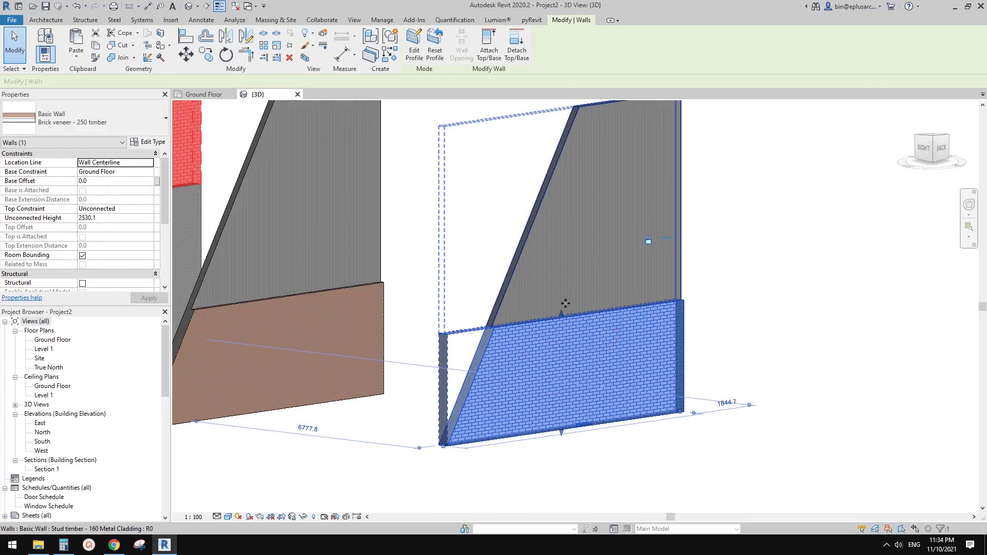
drag(563, 310, 564, 282)
drag(561, 322, 568, 236)
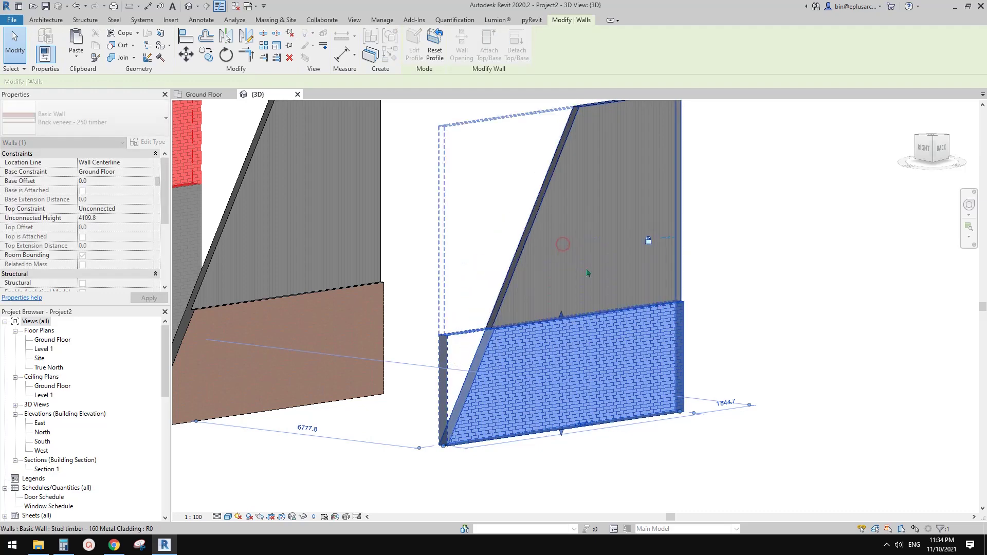
Step: Stretch the copied metal cladding wall's bottom edge up and back down, ending at a base offset of about 3228 mm
middle_drag(584, 337, 583, 311)
click(575, 259)
drag(556, 280, 558, 223)
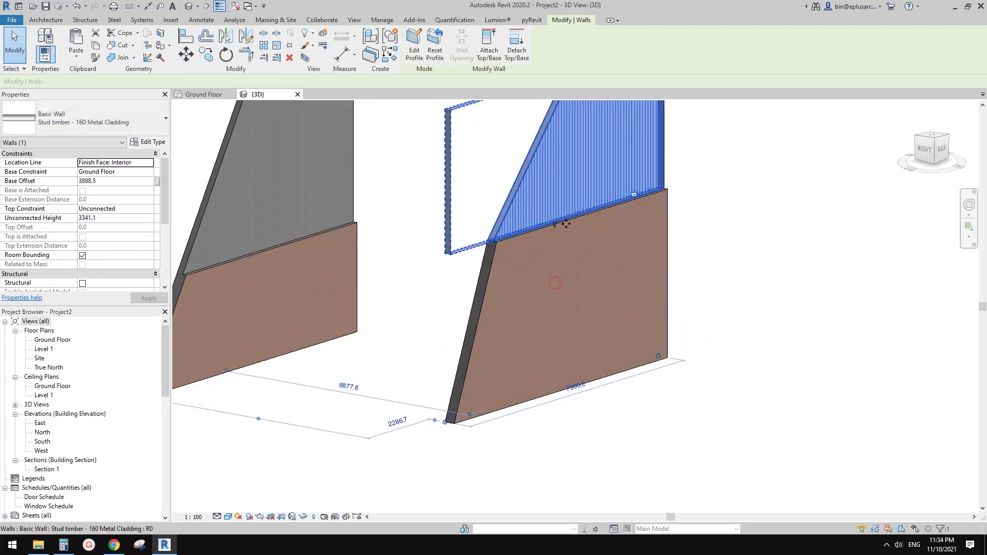
shift+middle_drag(569, 255, 564, 244)
drag(555, 223, 569, 249)
shift+middle_drag(569, 249, 579, 250)
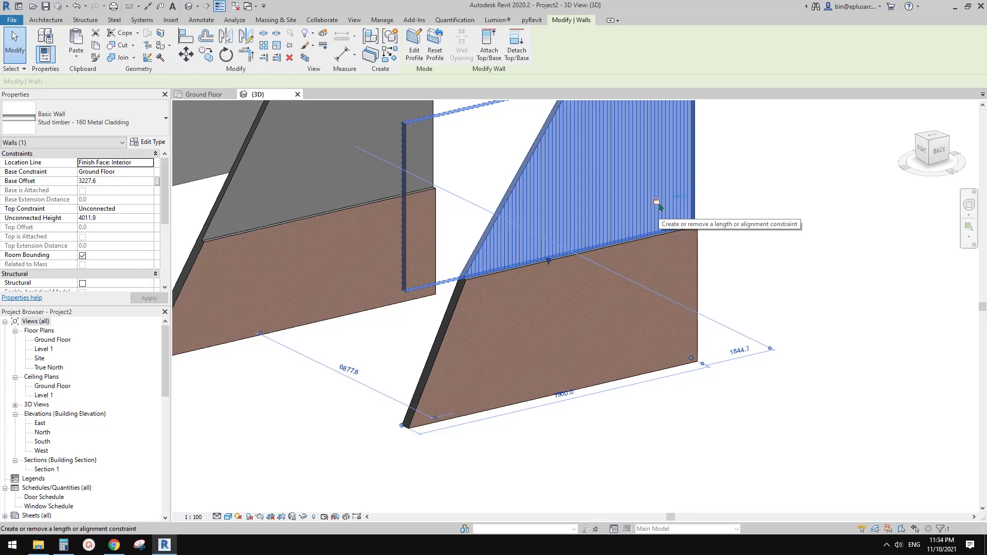
Step: Stretch the brick veneer wall's top edge to a height of about 3427 mm and compare both joined pieces' properties
click(568, 273)
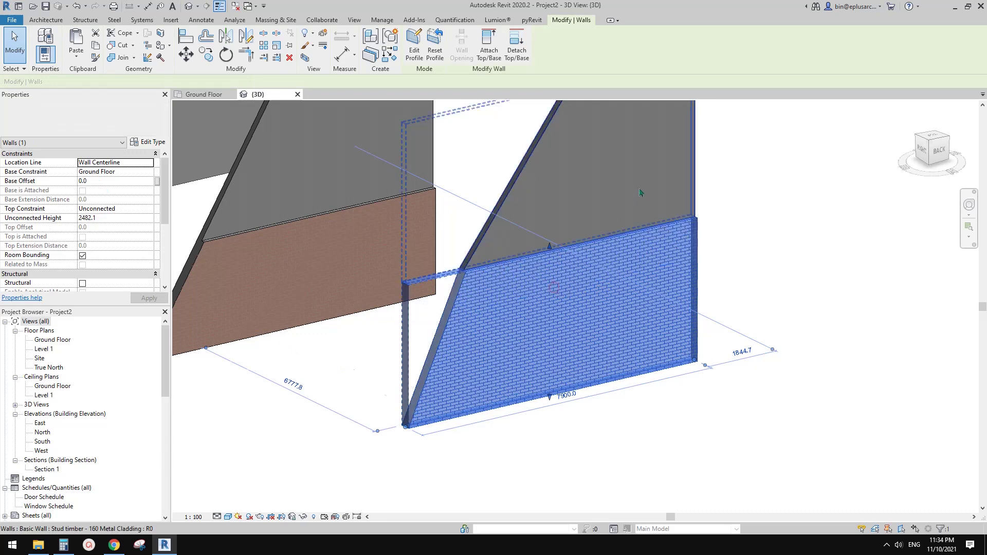
click(612, 227)
scroll(569, 278, up, 3)
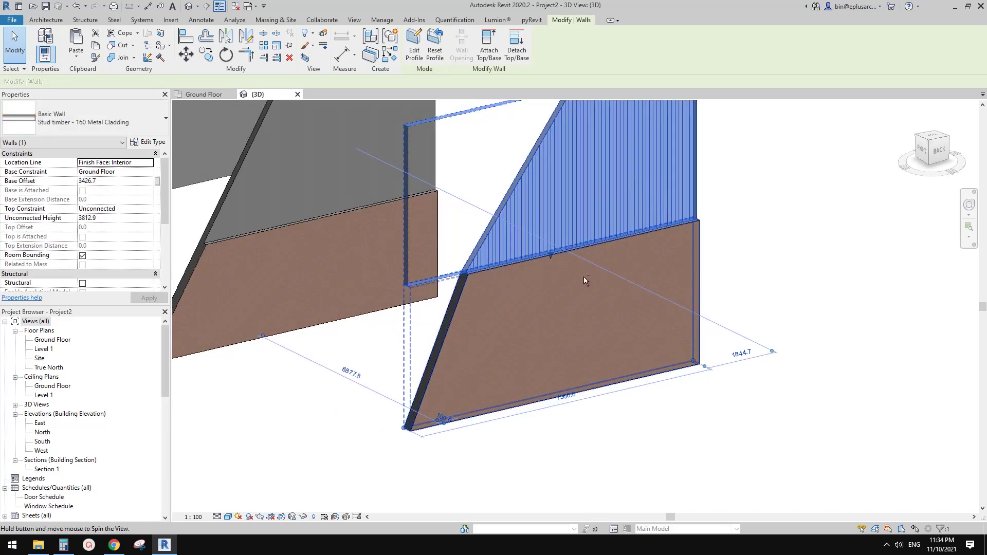
key(Escape)
click(553, 266)
scroll(617, 231, down, 2)
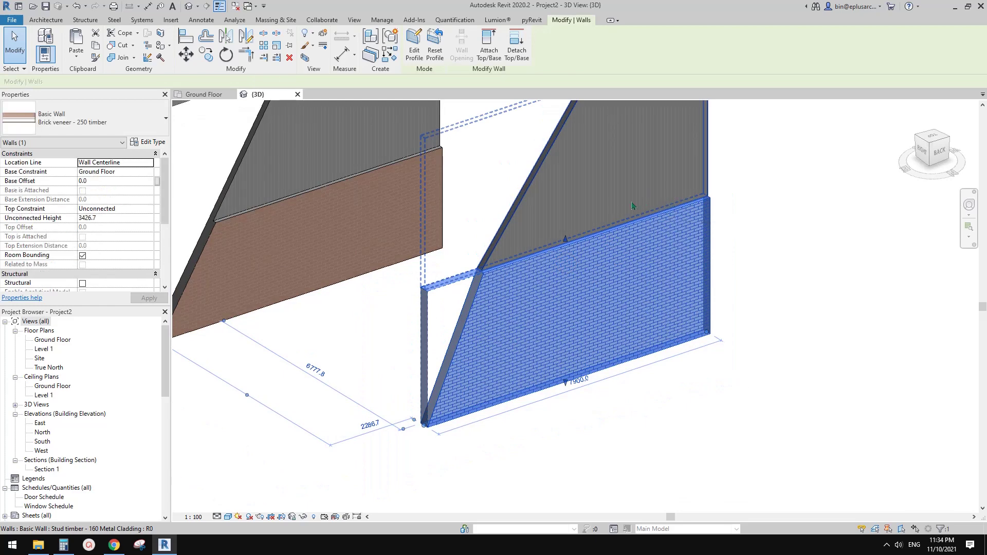
middle_drag(632, 206, 622, 220)
key(Escape)
Step: Move the metal cladding's bottom edge up and down against the brick veneer, leaving its base offset at about 3520 mm
click(570, 237)
scroll(563, 270, down, 2)
shift+middle_drag(563, 272, 560, 288)
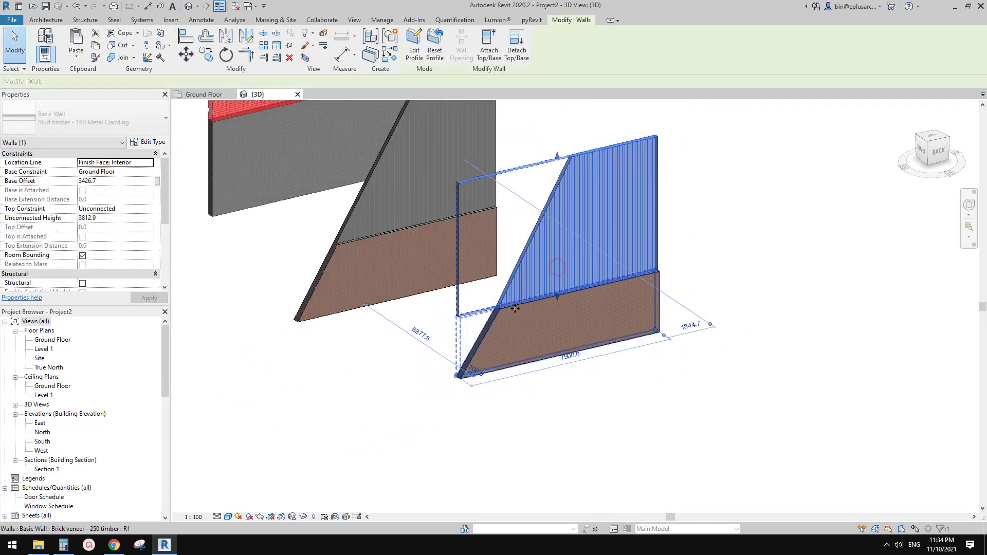
drag(557, 297, 559, 261)
scroll(558, 261, up, 2)
shift+middle_drag(559, 261, 541, 264)
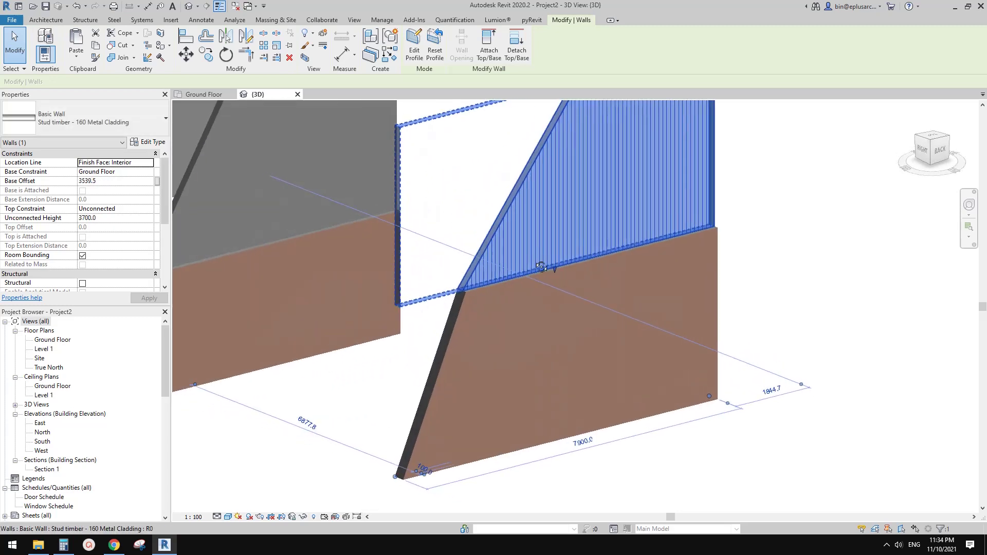
scroll(541, 264, up, 1)
drag(558, 270, 564, 286)
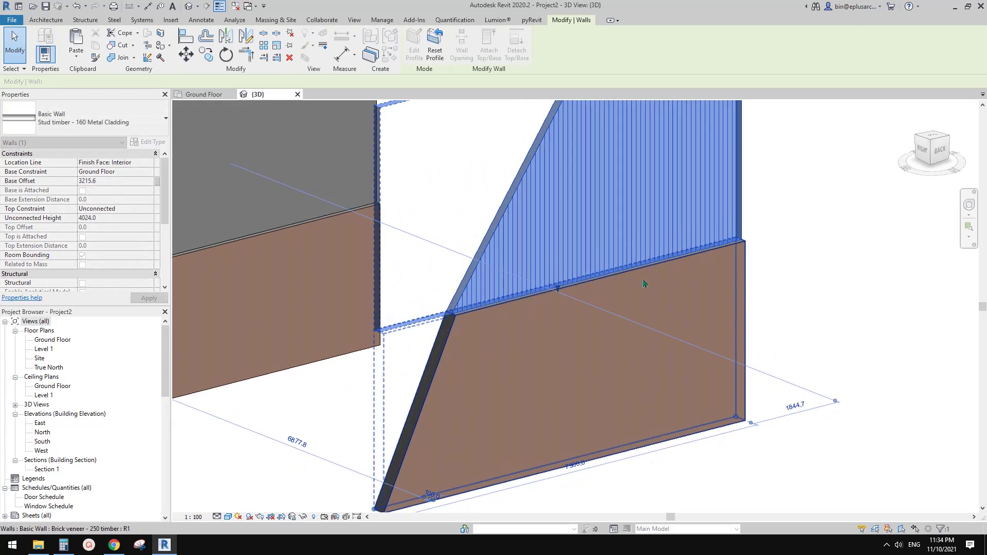
drag(568, 286, 595, 286)
key(Escape)
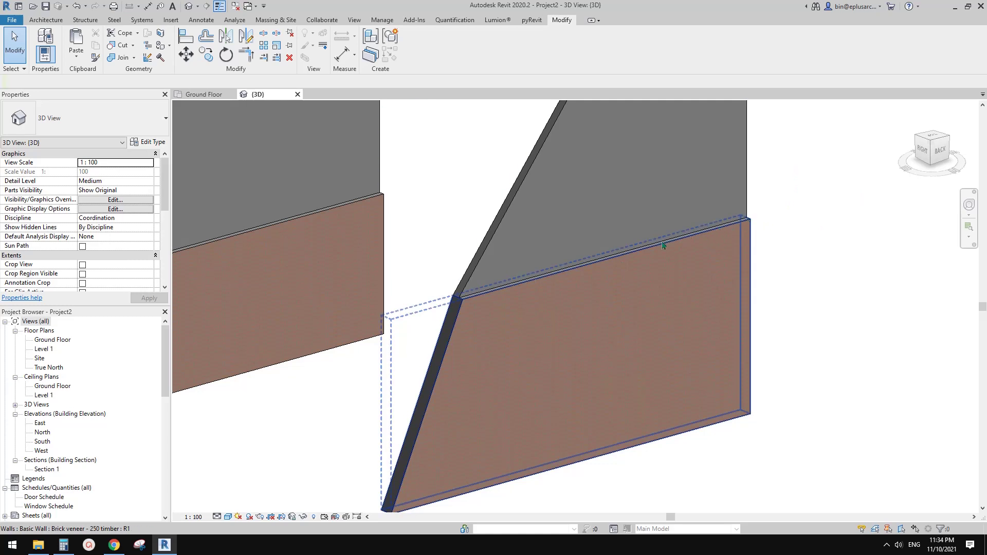
Step: Select the shape handle of the brick veneer wall's top edge and examine how it meets the metal cladding
key(Tab)
key(Tab)
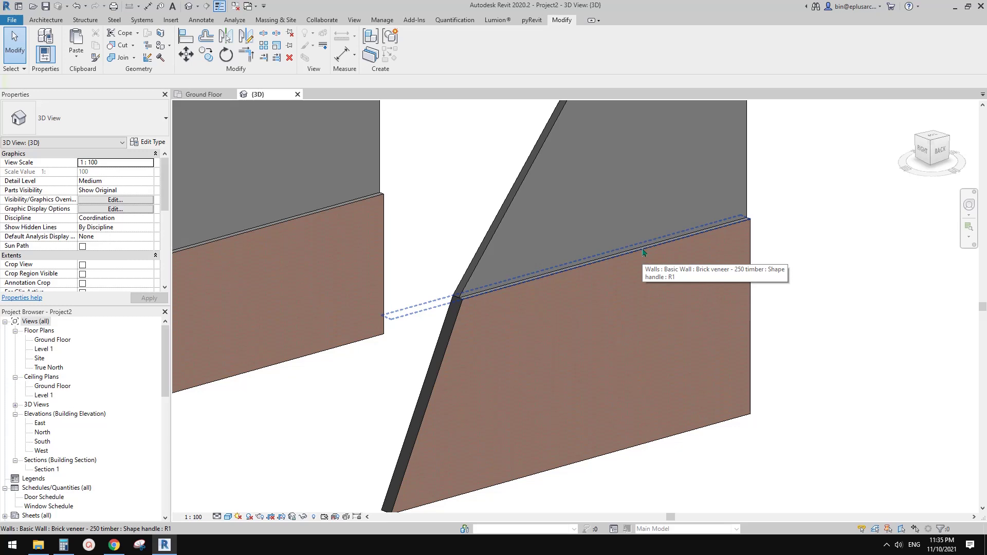
click(644, 252)
drag(644, 252, 508, 316)
shift+middle_drag(418, 317, 403, 324)
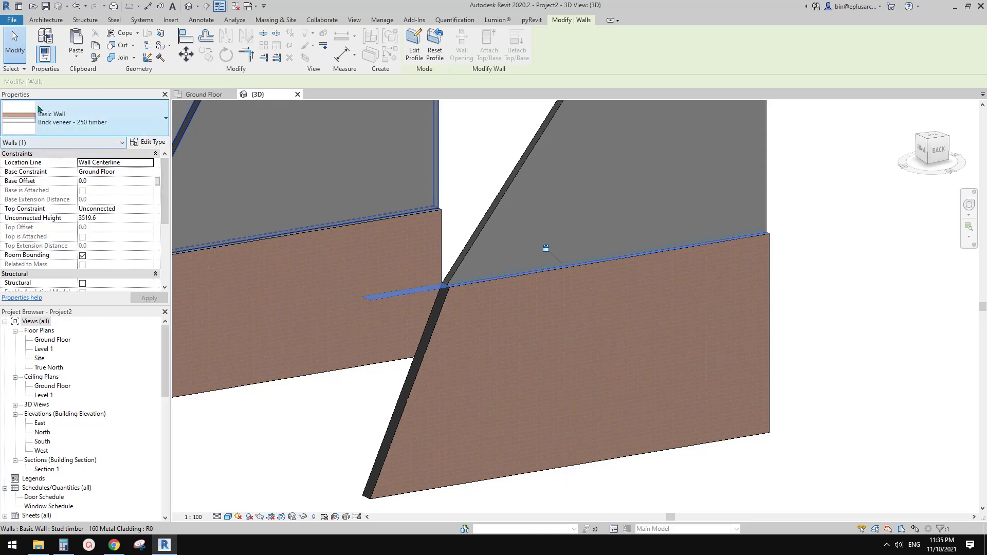
shift+middle_drag(441, 286, 449, 317)
scroll(447, 316, up, 1)
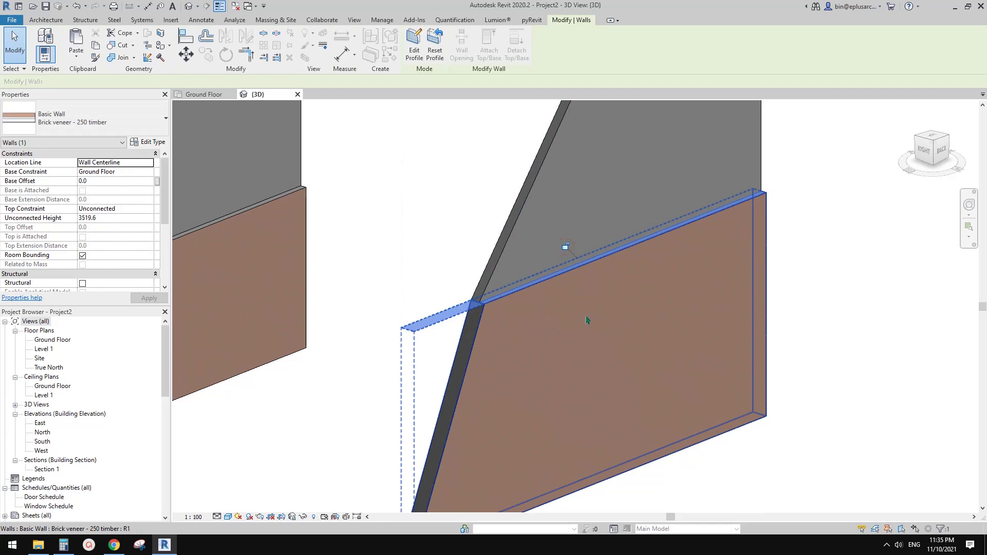
click(818, 254)
Step: Lower the brick veneer wall's top edge to a height of about 2660 mm, leaving a gap but keeping the walls joined
scroll(653, 332, down, 1)
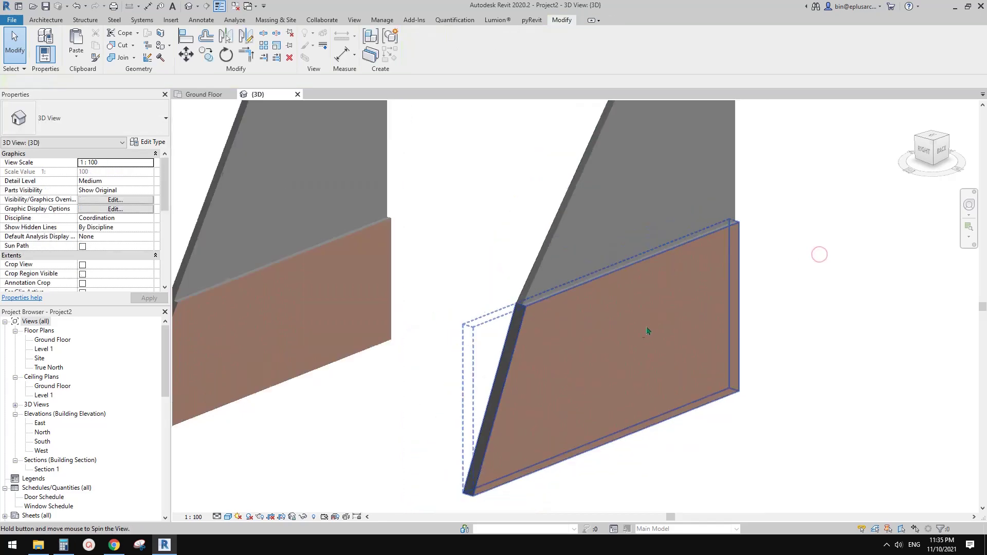
shift+middle_drag(654, 331, 627, 312)
click(626, 312)
drag(602, 269, 606, 310)
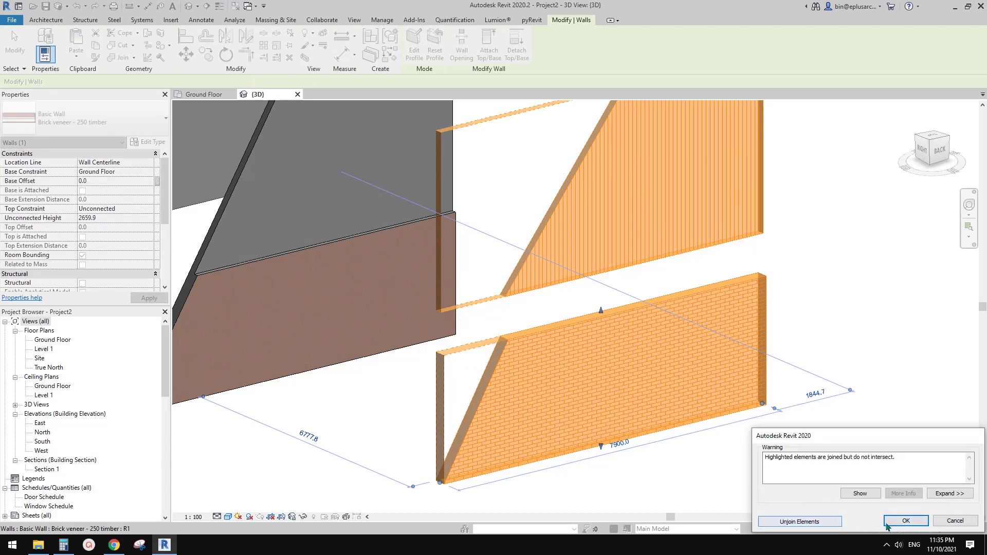
click(906, 521)
middle_drag(838, 400, 859, 414)
middle_drag(825, 334, 820, 340)
Step: Close the gap by stretching the cladding's base downward and raising the brick veneer's top to a height of about 3380 mm
click(820, 340)
click(692, 249)
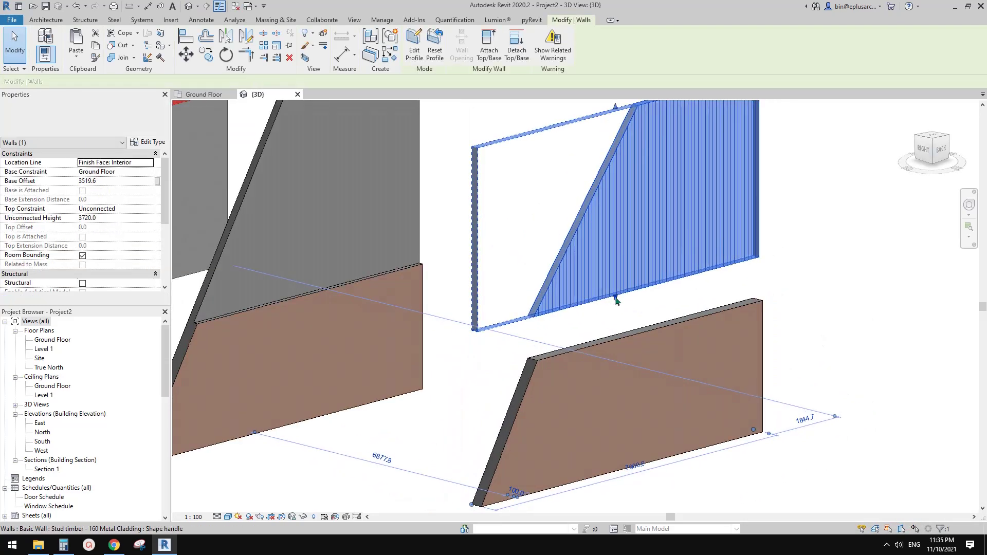
drag(611, 251, 619, 311)
click(633, 340)
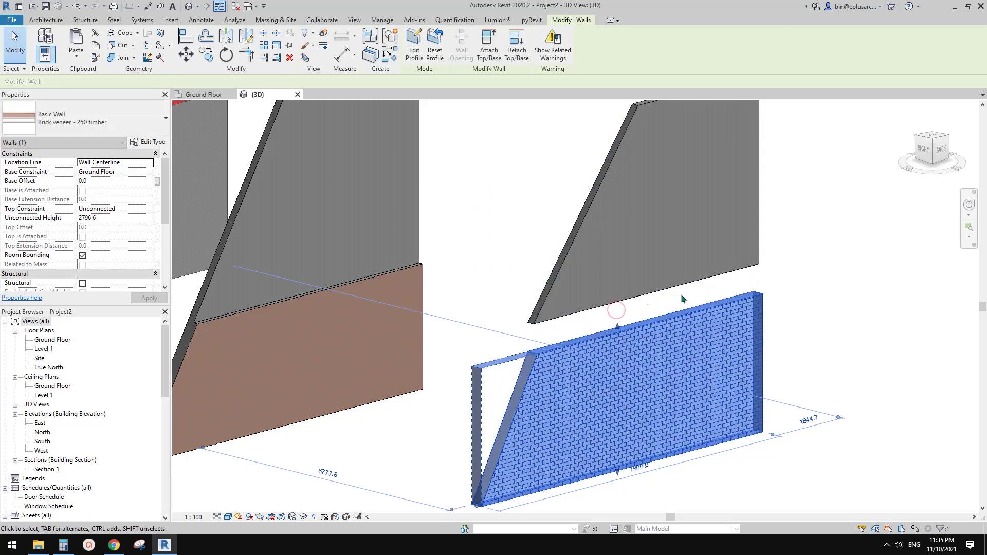
scroll(627, 304, up, 1)
drag(615, 330, 600, 286)
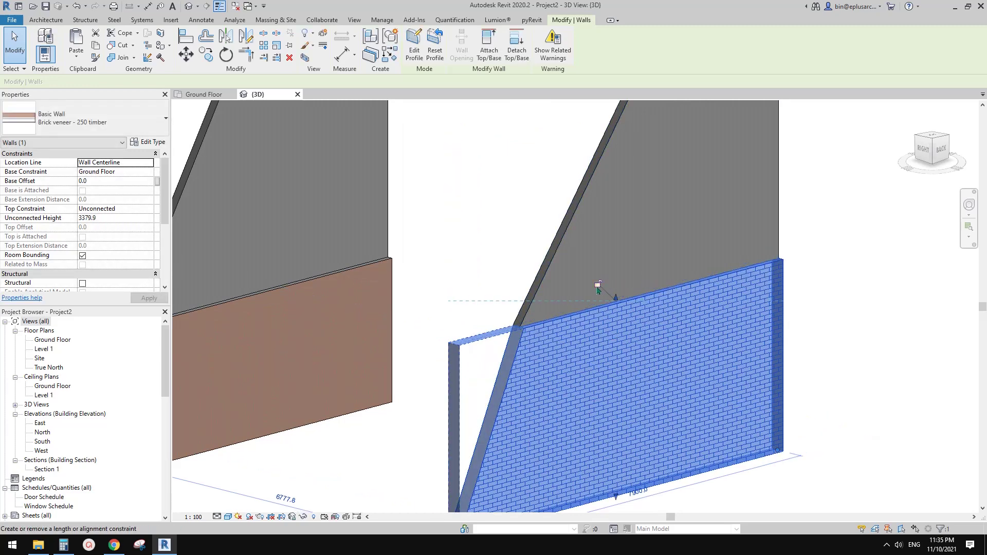
Step: Stretch the reconnected metal cladding's bottom edge down and up, leaving its base offset at 3835.0
scroll(624, 308, down, 2)
click(648, 268)
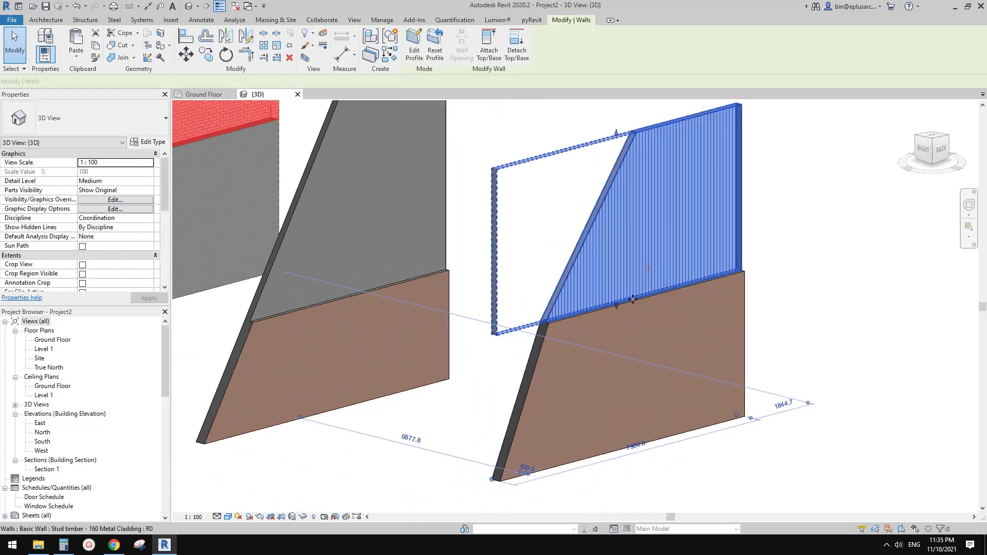
drag(617, 306, 641, 339)
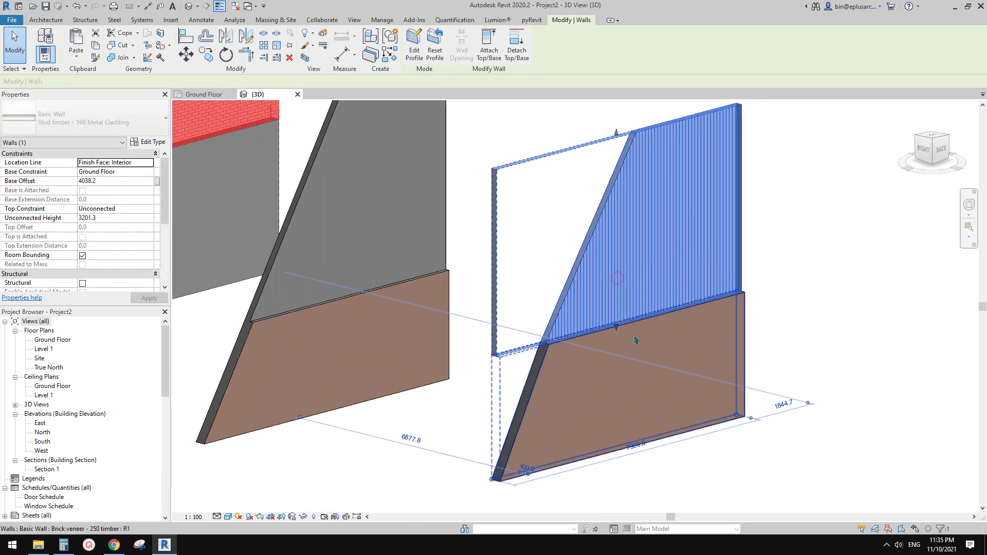
key(Escape)
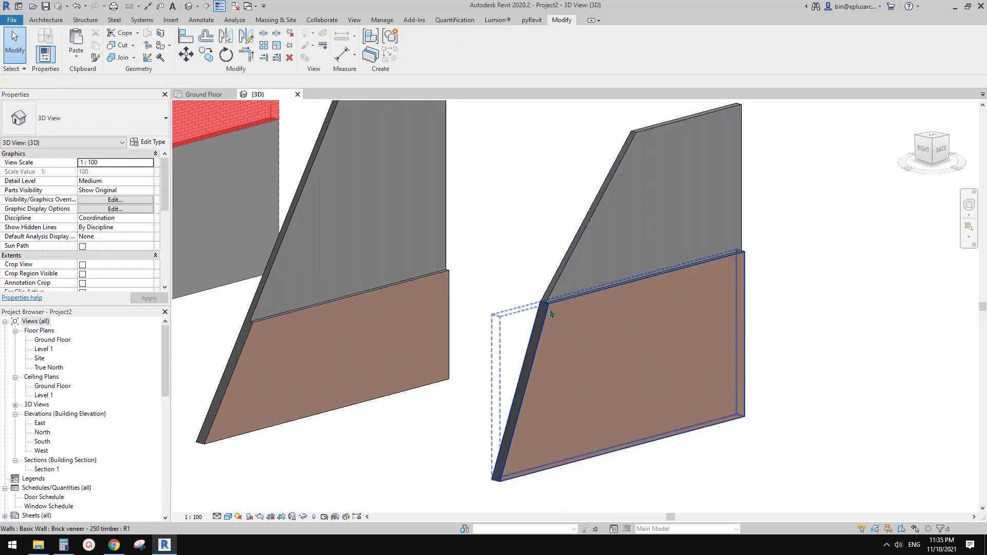
Step: Select the shape handle of the metal cladding's bottom edge and examine its overlap with the brick veneer's top edge
click(522, 313)
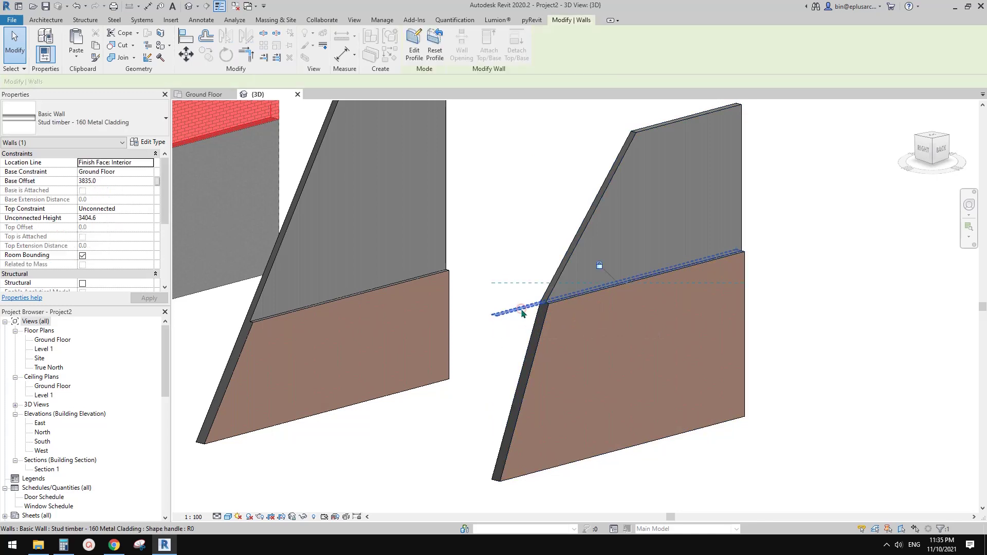
mouse_move(522, 315)
shift+middle_down()
mouse_move(564, 371)
mouse_move(527, 332)
shift+middle_up()
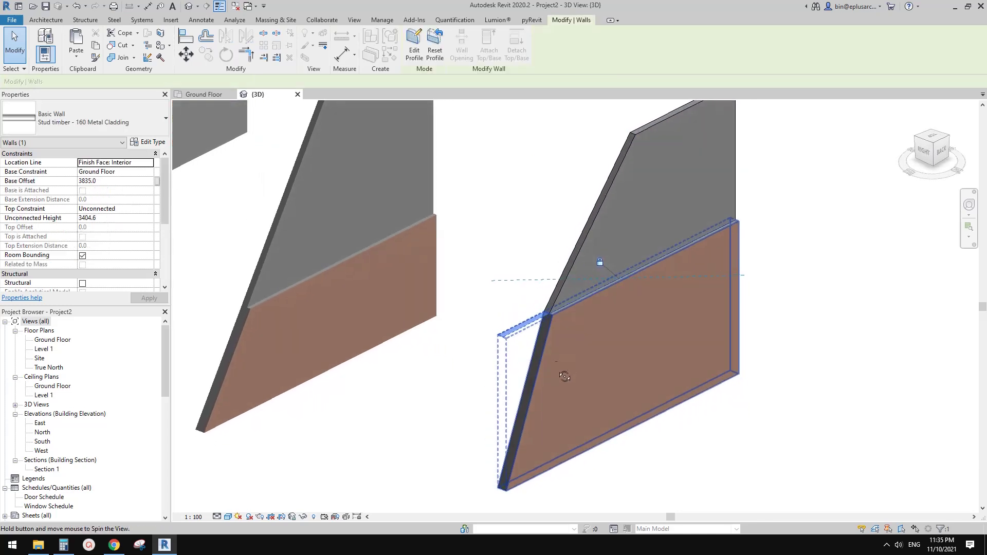
scroll(525, 337, up, 4)
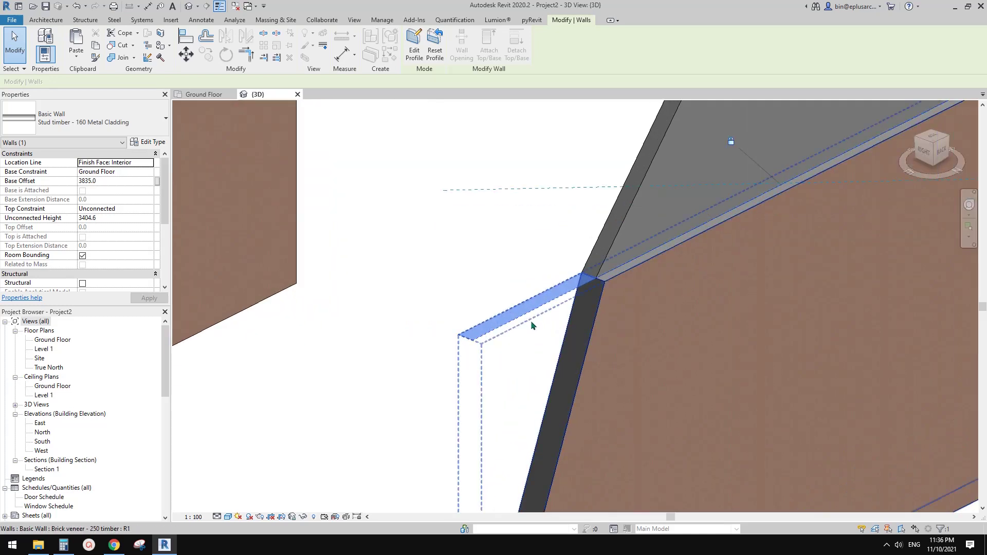
shift+middle_drag(531, 320, 624, 293)
Step: Try to lower the joined brick veneer wall's top edge to a height of about 2585 mm
click(654, 189)
scroll(670, 201, down, 1)
middle_drag(670, 206, 640, 238)
click(685, 278)
drag(666, 252, 660, 292)
click(888, 520)
shift+middle_drag(772, 341, 669, 280)
drag(665, 281, 669, 301)
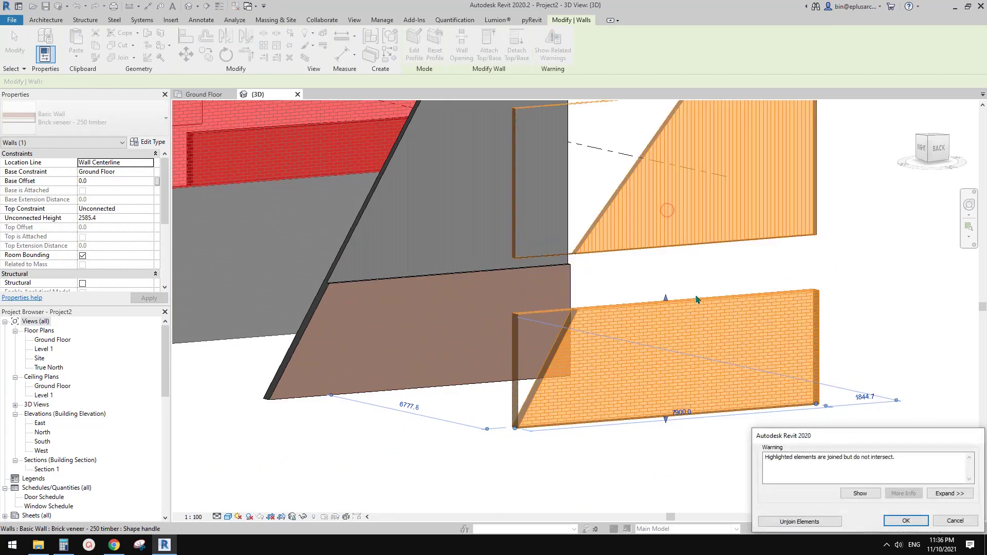
click(953, 520)
Step: Lower the brick veneer wall's top edge to a height of about 3089 mm and unjoin it from the metal cladding
scroll(742, 230, down, 1)
click(646, 228)
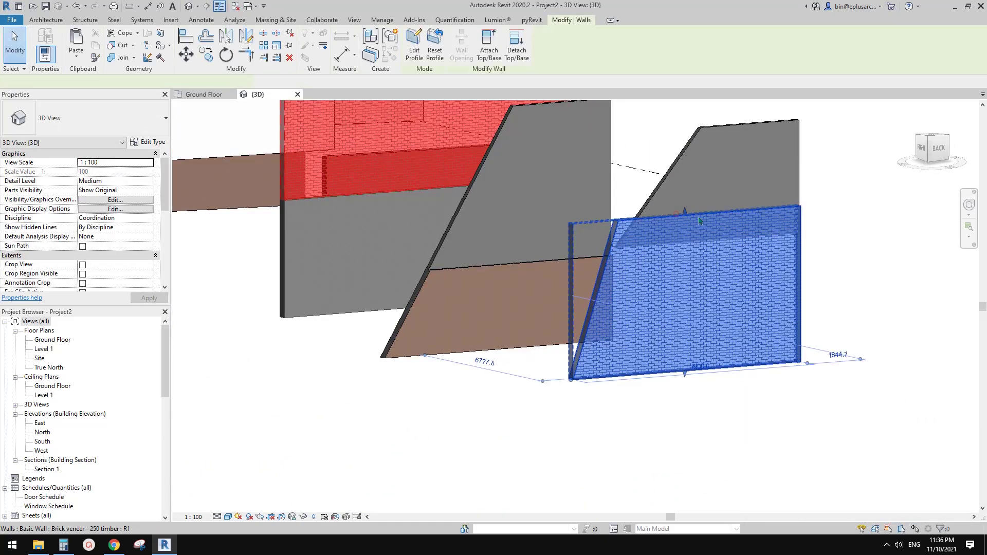
shift+middle_drag(646, 228, 746, 285)
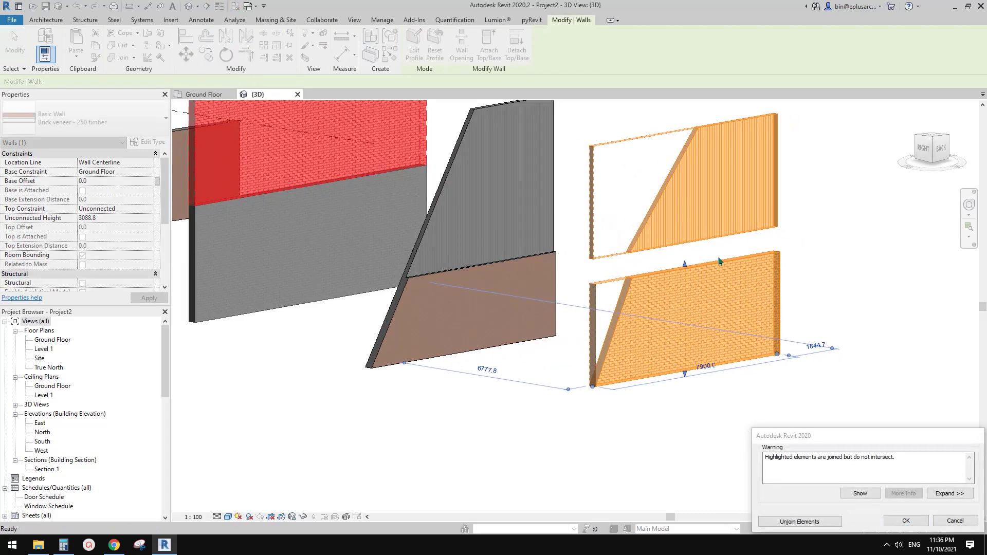
scroll(689, 243, up, 3)
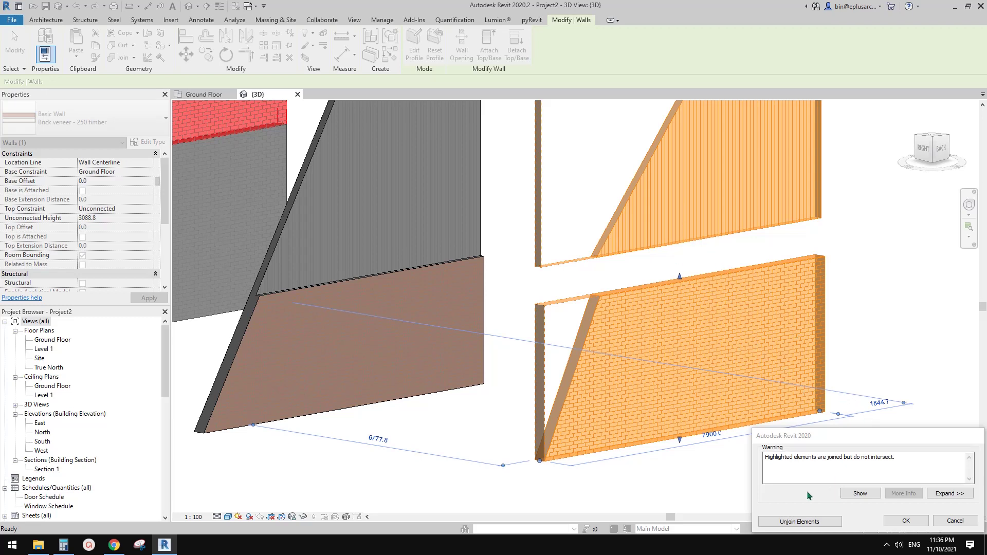
drag(848, 444, 772, 359)
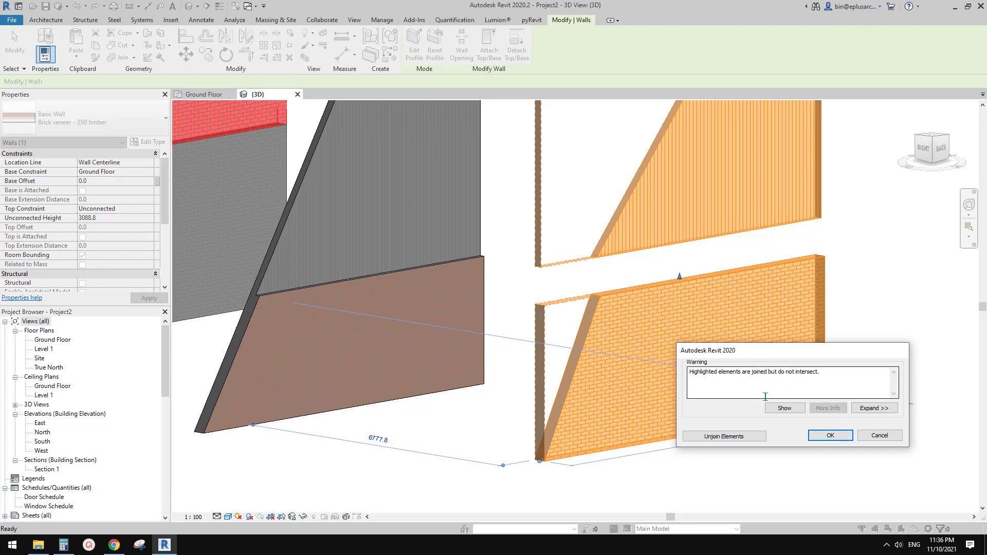
drag(796, 363, 819, 352)
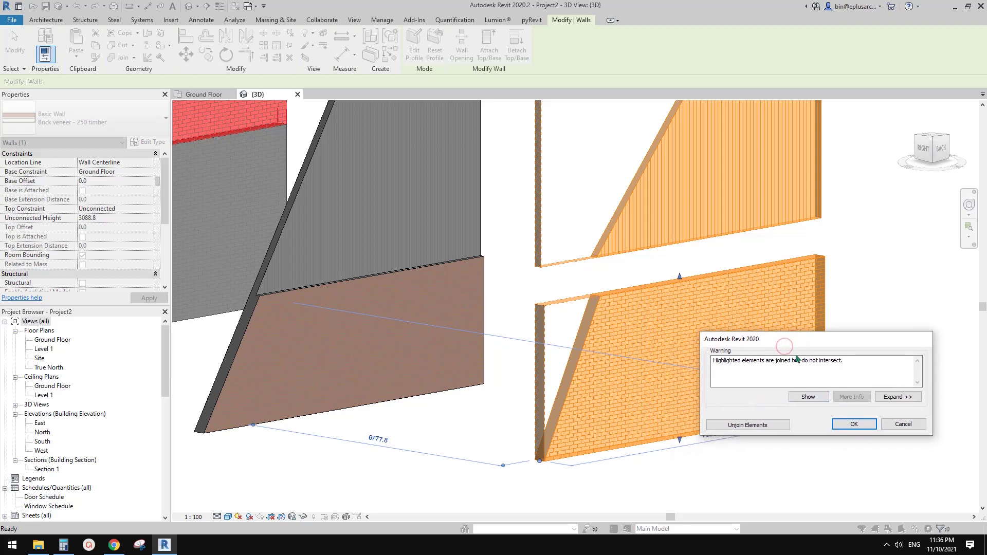
click(742, 427)
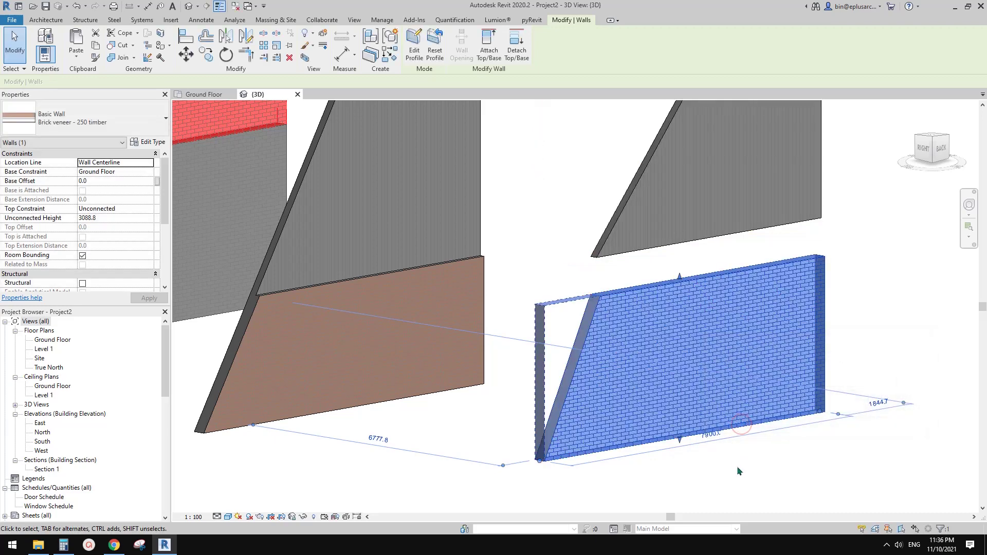
Step: Stretch the unjoined brick veneer's top edge down to about 2864 mm and back up to 3835 mm at the cladding's base
click(680, 315)
drag(686, 212, 682, 293)
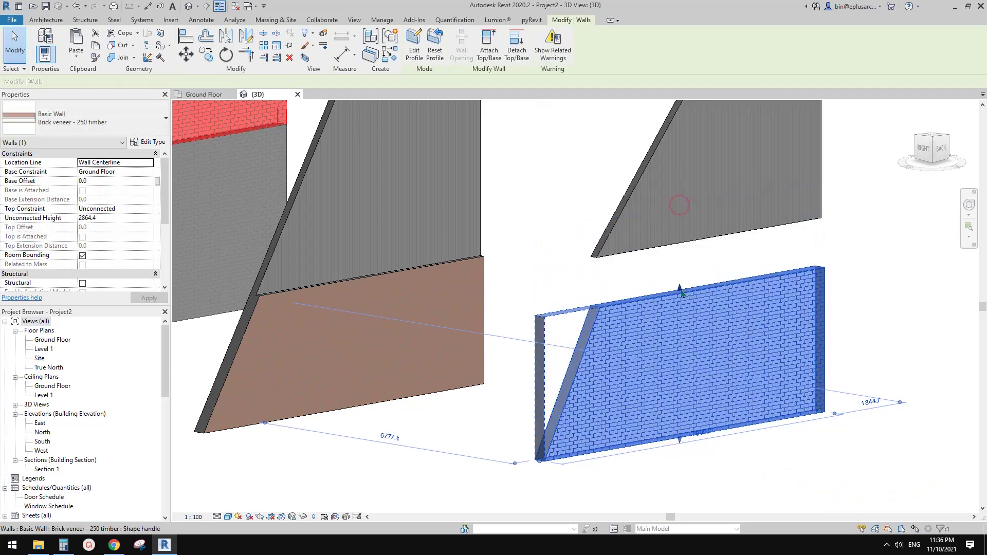
drag(675, 214, 682, 275)
shift+middle_drag(787, 243, 403, 246)
scroll(628, 290, up, 1)
drag(662, 278, 664, 245)
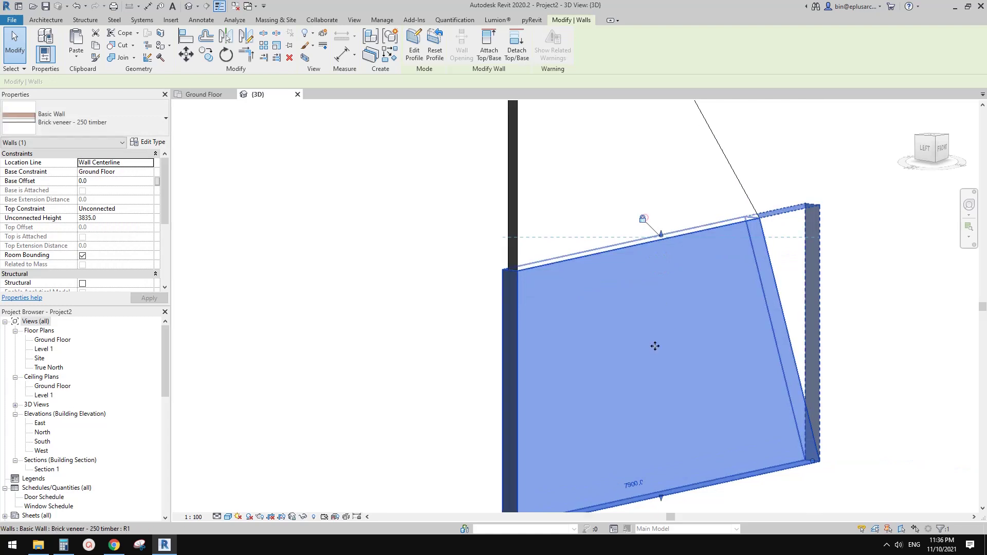
Step: Join the geometry of the metal cladding wall and the brick veneer wall beneath it
key(Escape)
click(122, 58)
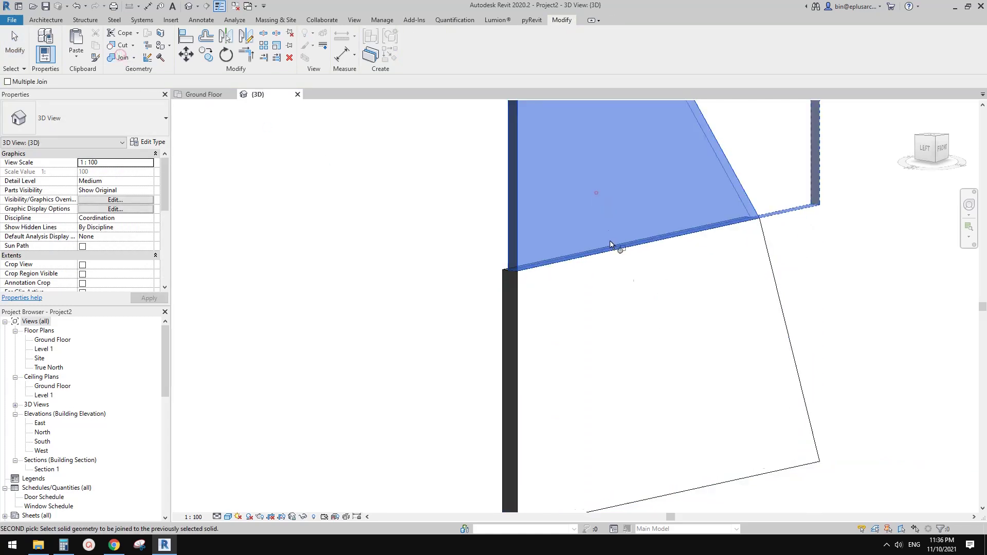
key(Escape)
Step: Lower the rejoined brick veneer wall's top edge to a height of about 2970 mm
scroll(335, 311, down, 1)
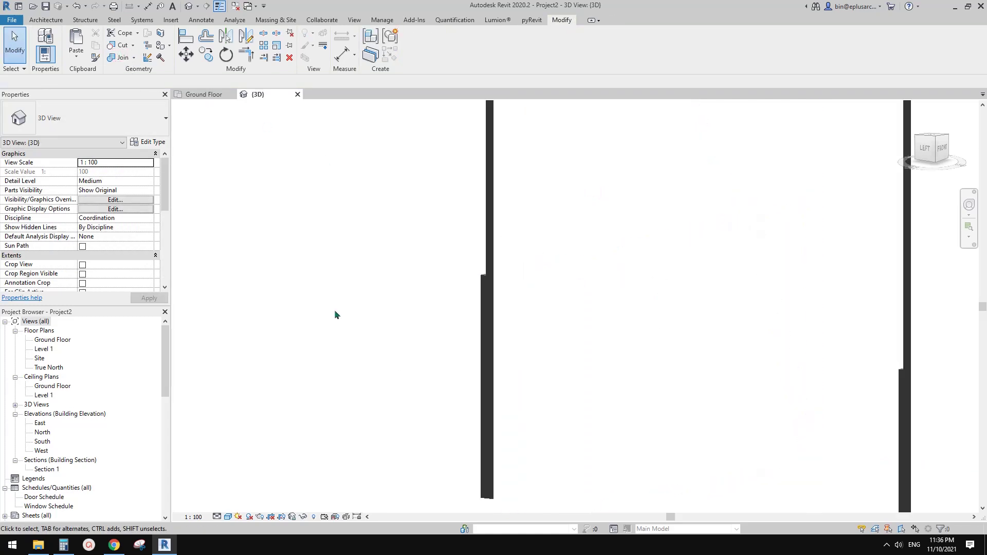
click(656, 317)
drag(616, 244, 736, 437)
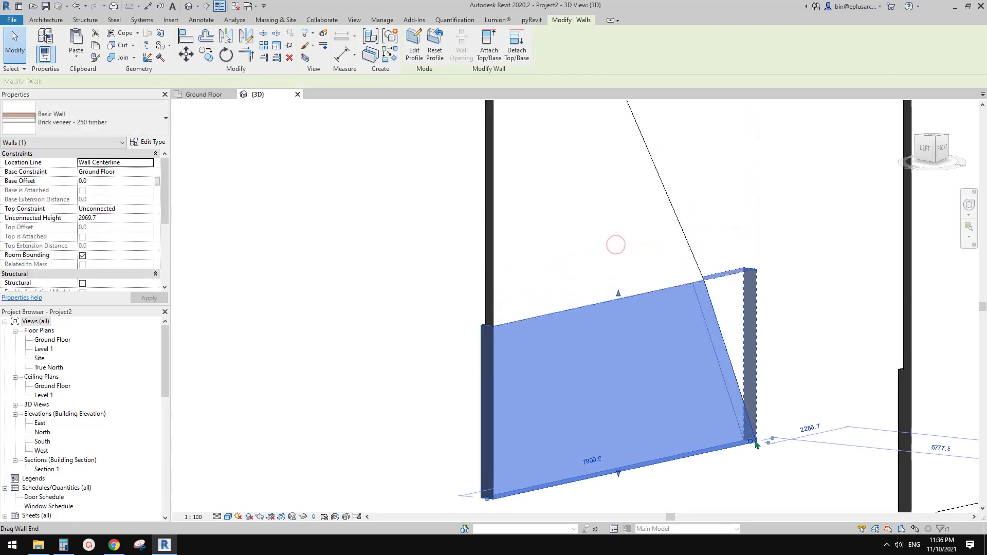
key(Escape)
Step: Select the stacked wall with the rectangular opening and compare it with the separate brick veneer and metal cladding walls
scroll(756, 443, down, 3)
shift+middle_drag(752, 434, 663, 480)
middle_drag(506, 444, 647, 421)
scroll(672, 424, down, 3)
middle_drag(552, 418, 604, 421)
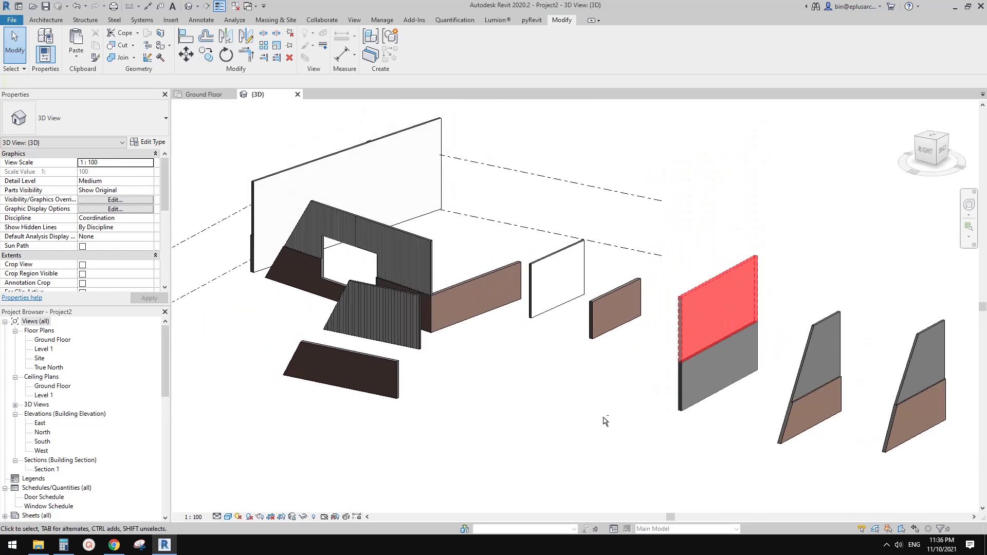
click(415, 273)
middle_drag(531, 329, 410, 295)
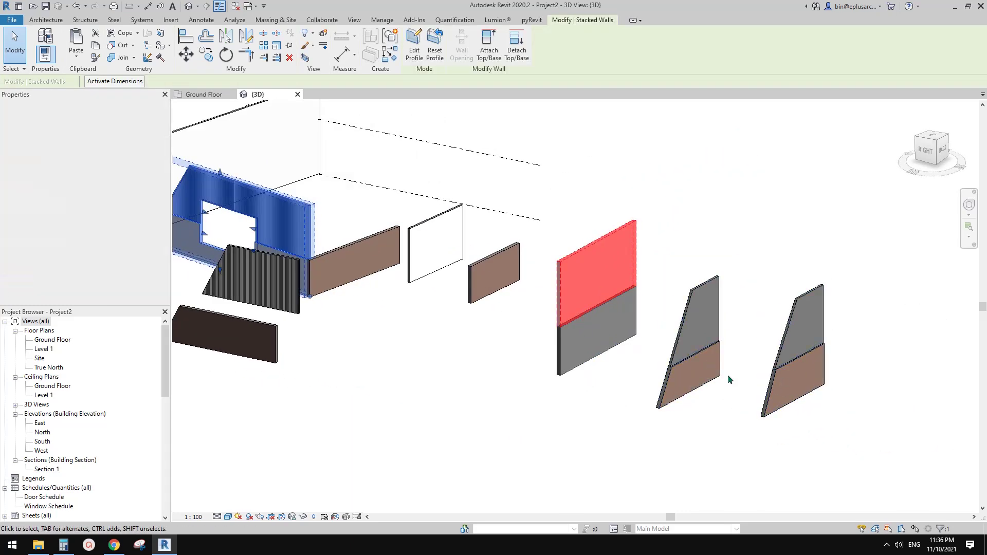
scroll(808, 371, up, 3)
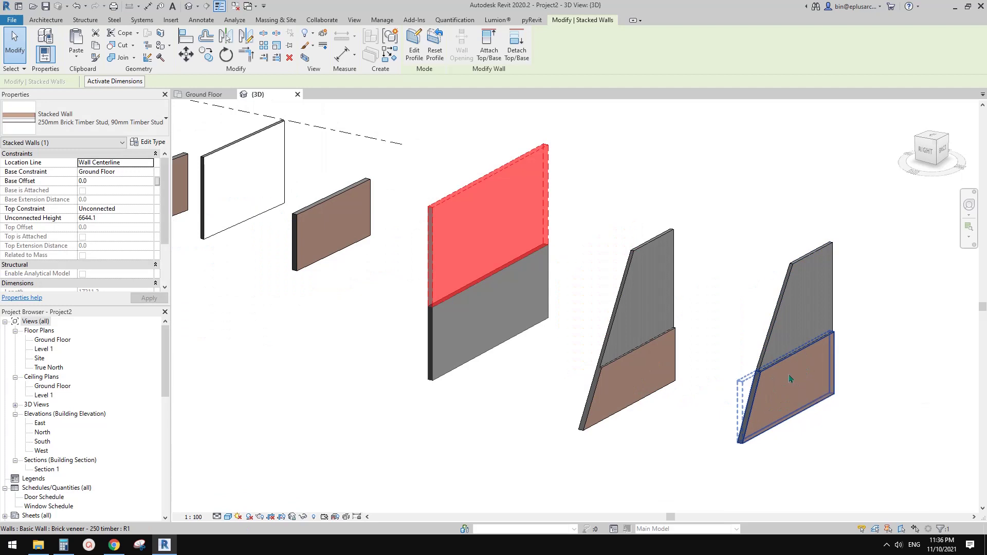
scroll(792, 368, up, 1)
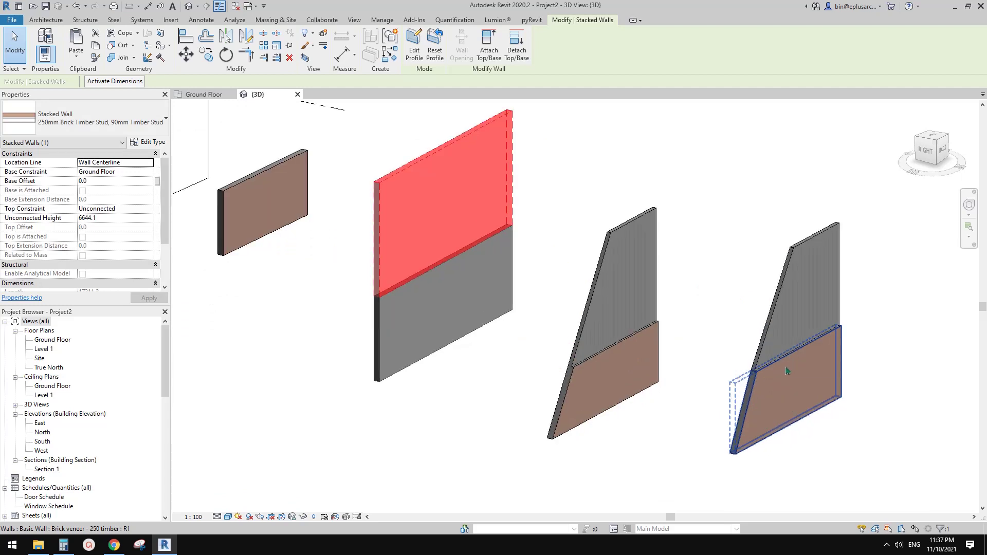
middle_drag(786, 362, 753, 357)
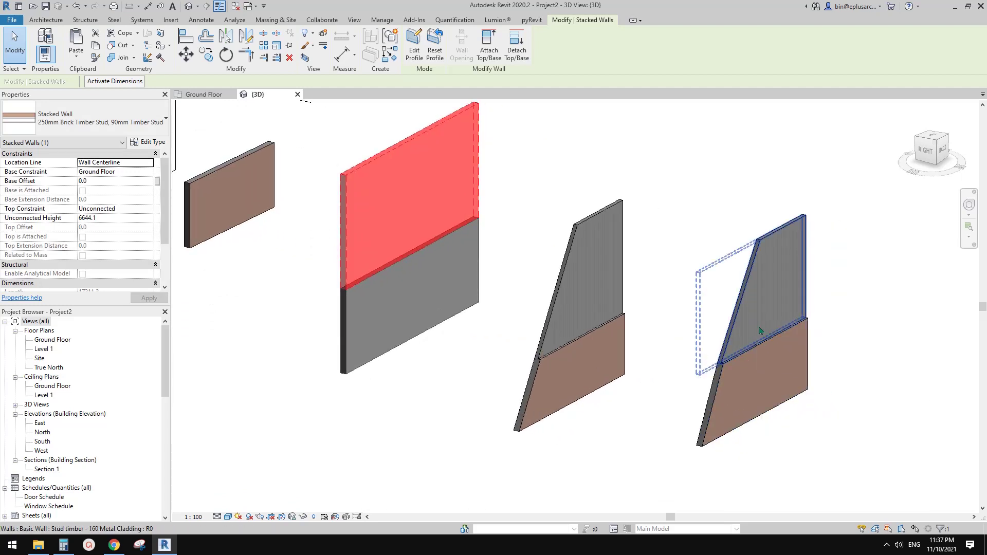
key(Escape)
middle_drag(753, 356, 784, 350)
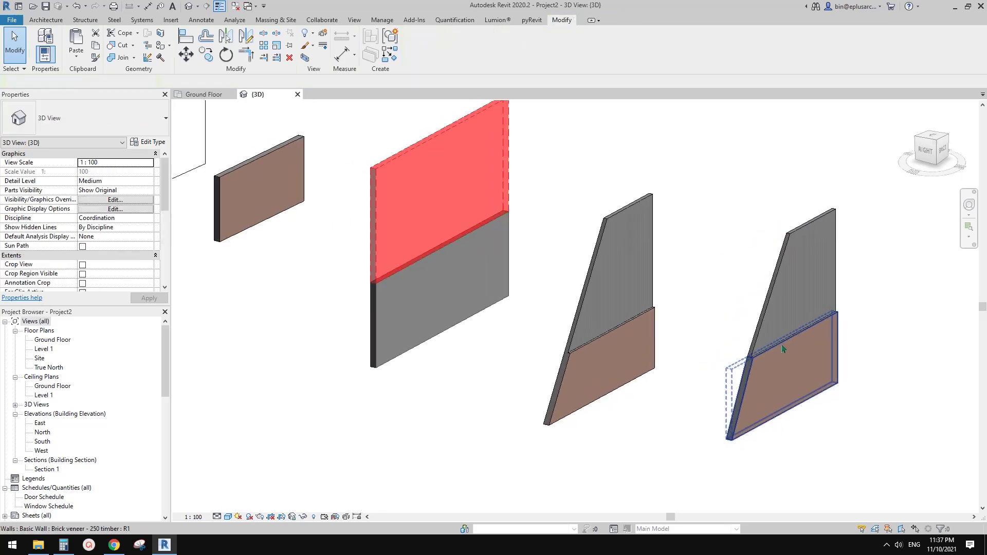
Step: Review the whole row of sample walls and inspect the small standalone brick wall beside the white one
scroll(788, 350, down, 3)
middle_drag(682, 367, 831, 337)
middle_drag(726, 327, 670, 346)
scroll(633, 339, up, 4)
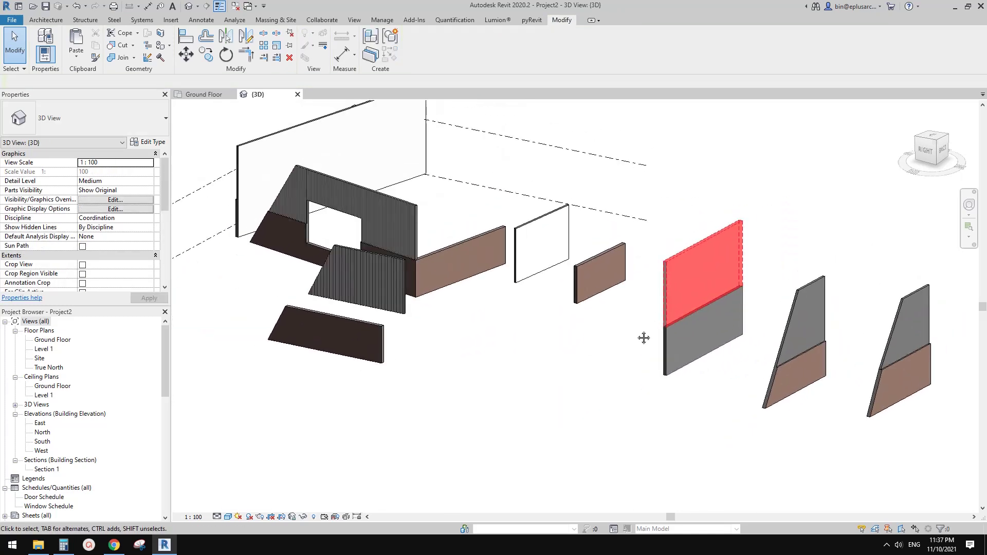
scroll(591, 335, down, 1)
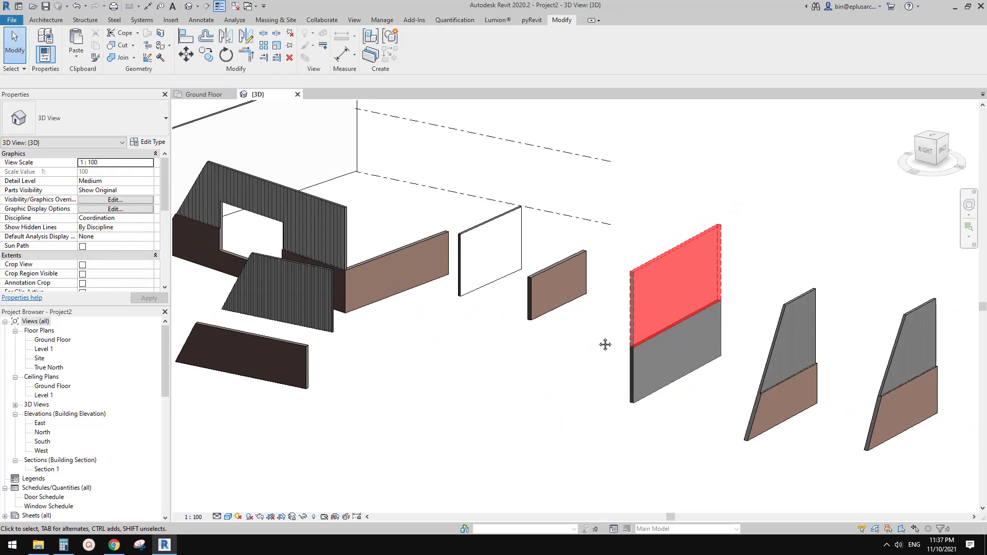
middle_drag(589, 340, 580, 334)
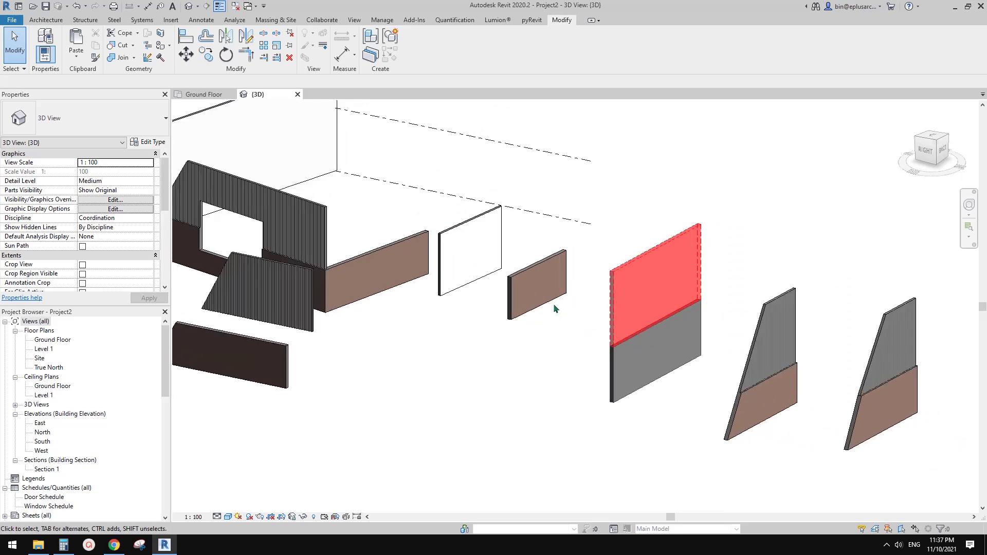
click(545, 296)
click(558, 333)
middle_drag(560, 333, 570, 337)
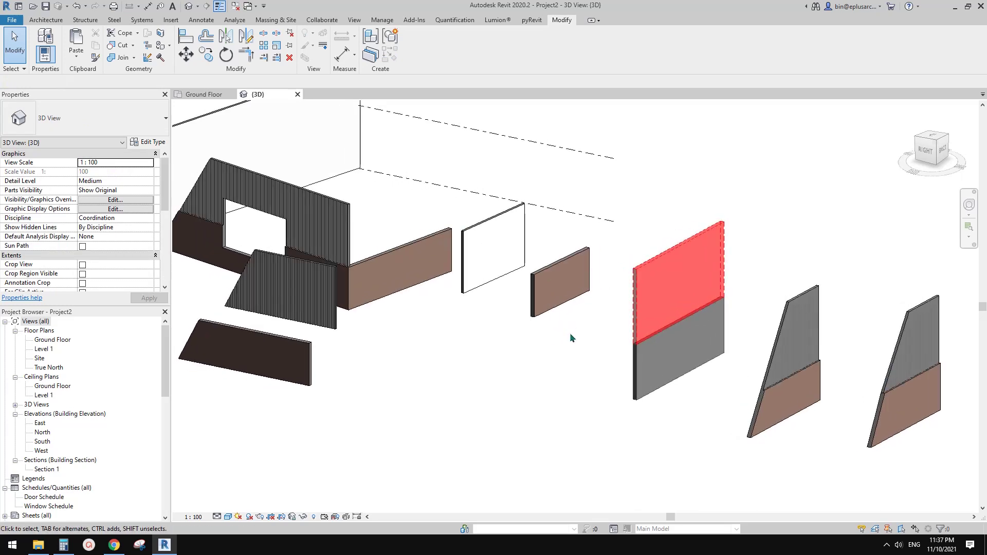